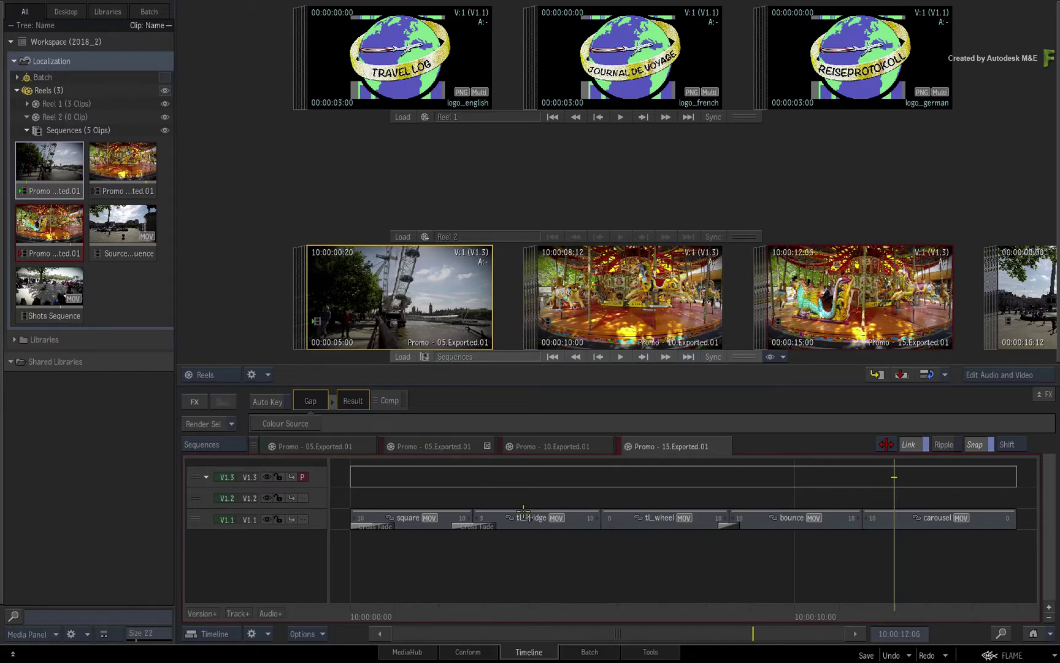
- Look through the 5, 10 and 15 second promo sequences in the timeline and the Sequences reel
click(447, 449)
click(517, 449)
click(672, 447)
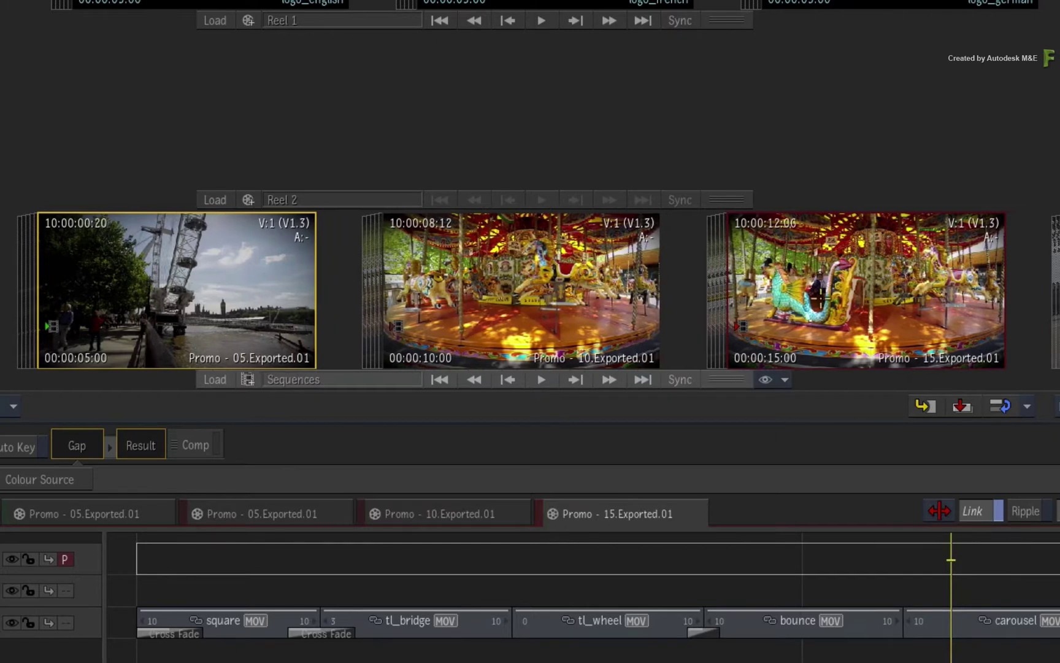
click(572, 284)
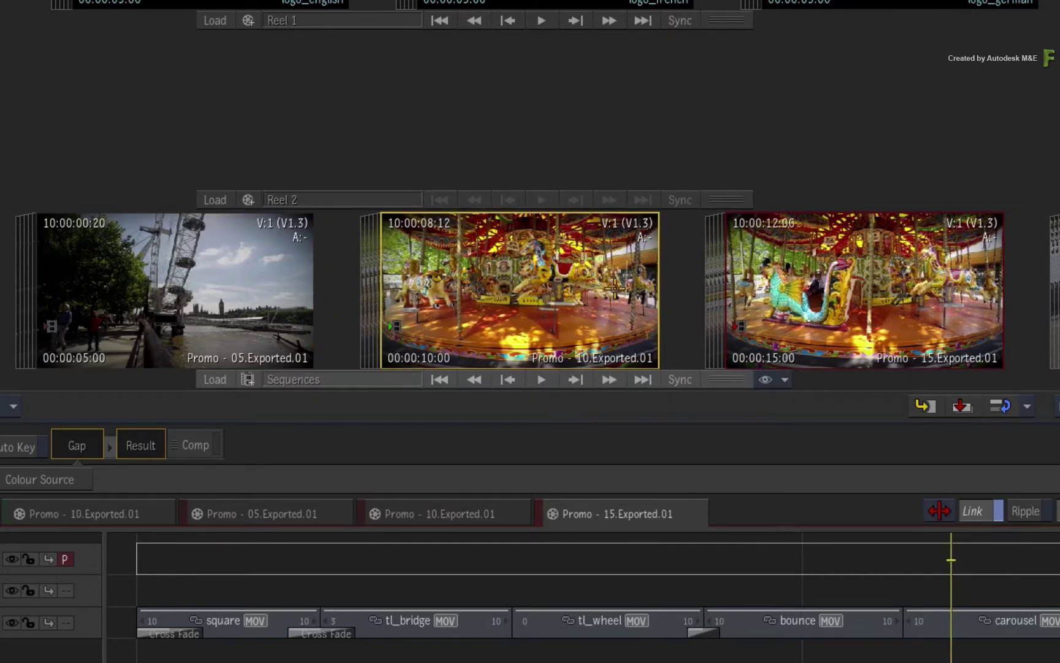
- Examine the Sources Sequence and the Shots Sequence at the end of the Sequences reel
drag(862, 297, 151, 258)
click(402, 317)
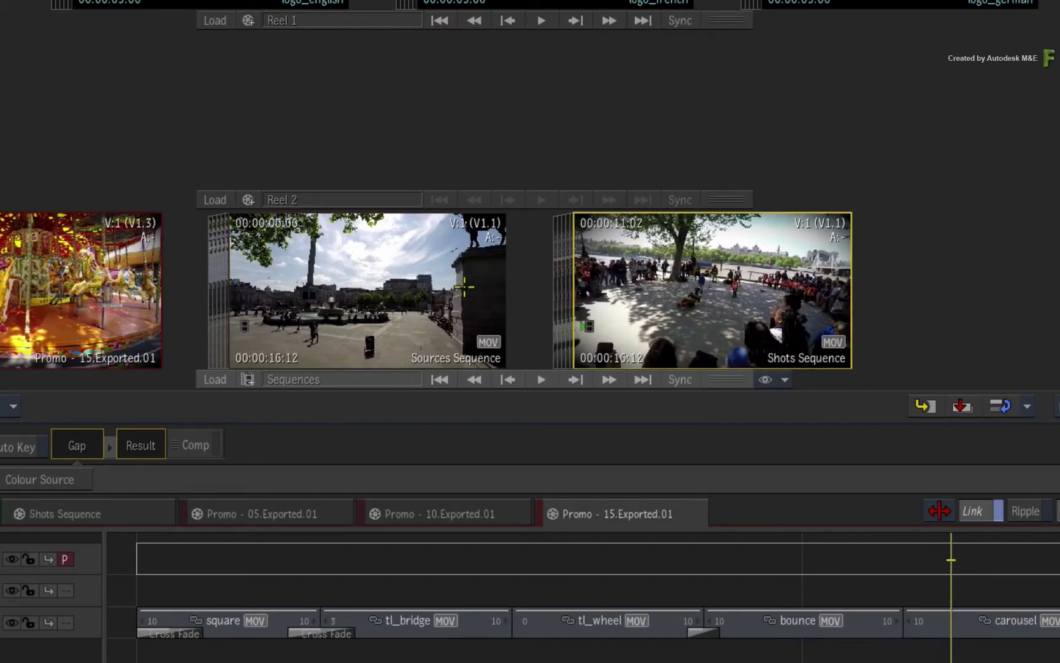
click(666, 290)
click(502, 280)
click(670, 279)
click(460, 301)
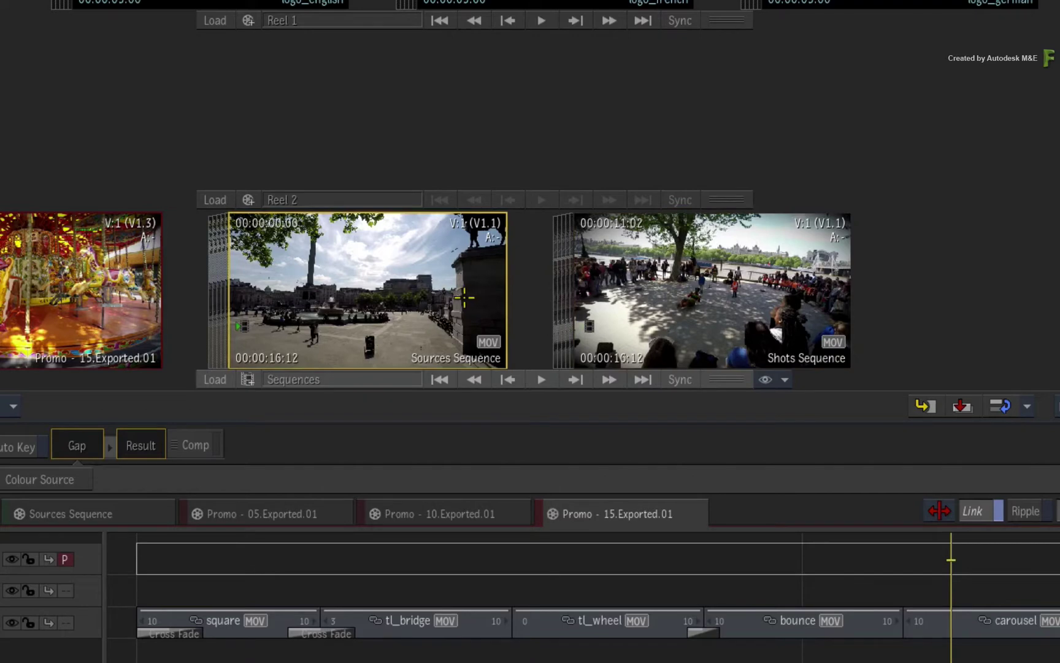
drag(332, 283, 814, 292)
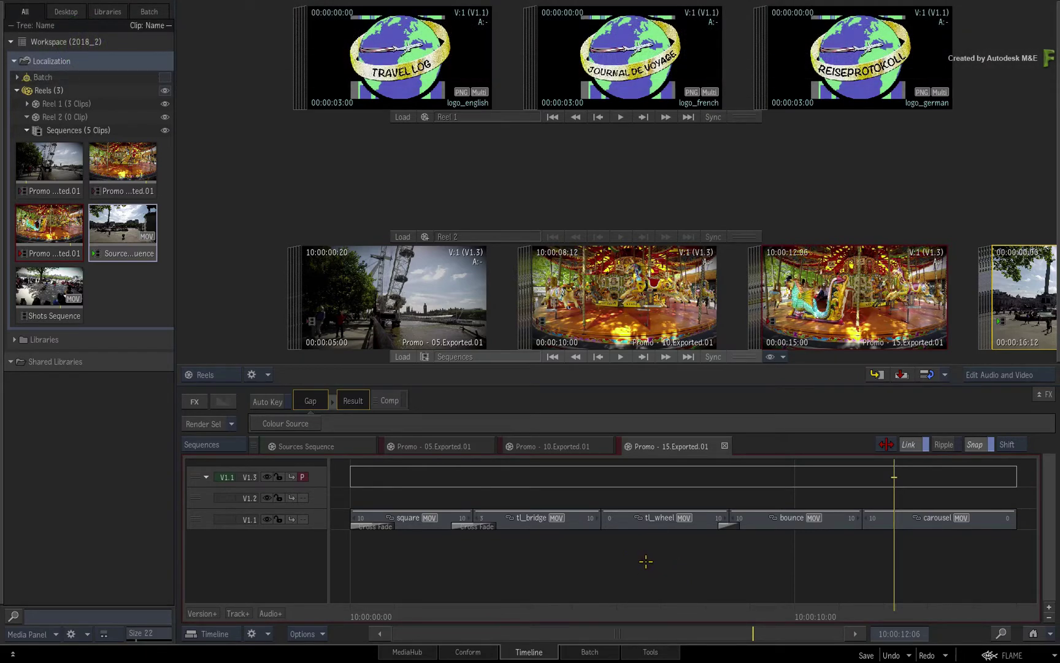
- Place the logo_english clip on track V1.2 of Promo - 15.Exported.01, above the carousel shot and ending with the sequence
click(886, 609)
drag(885, 610, 906, 604)
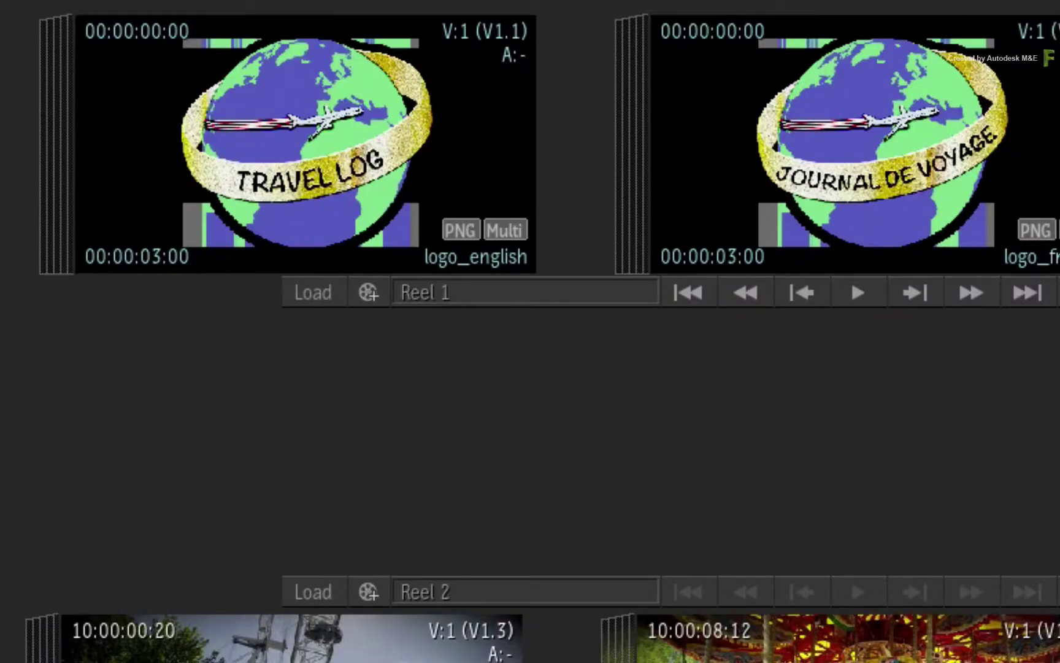
drag(284, 120, 922, 662)
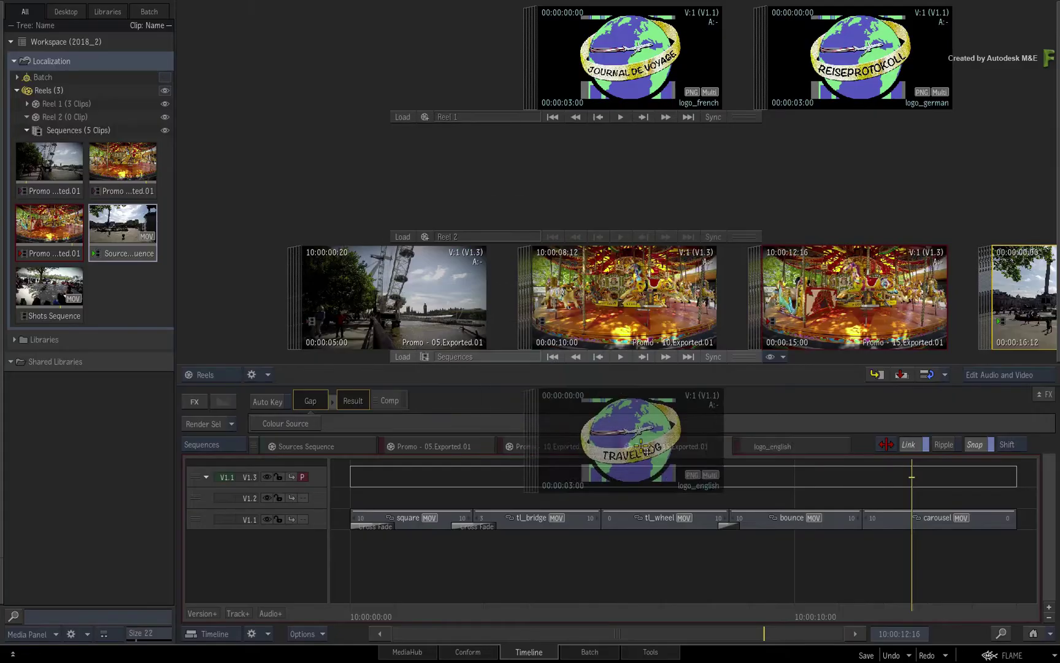
drag(646, 451, 887, 493)
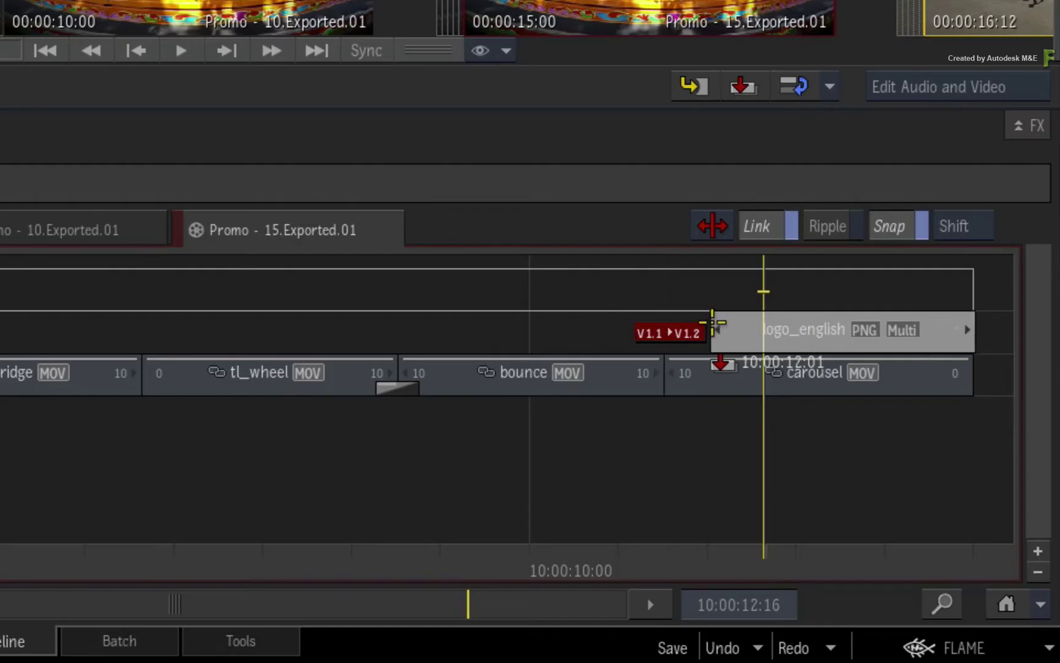
drag(713, 321, 957, 330)
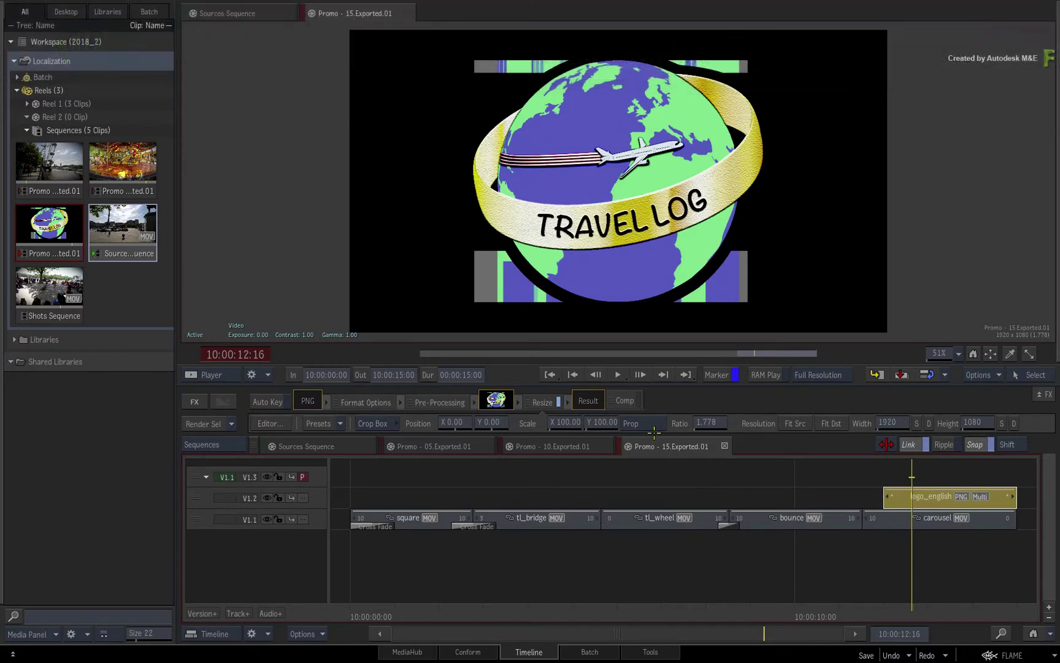
- Composite the logo_english segment over the carousel shot with Comp and set its Segment option to Unpremultiplied
click(635, 398)
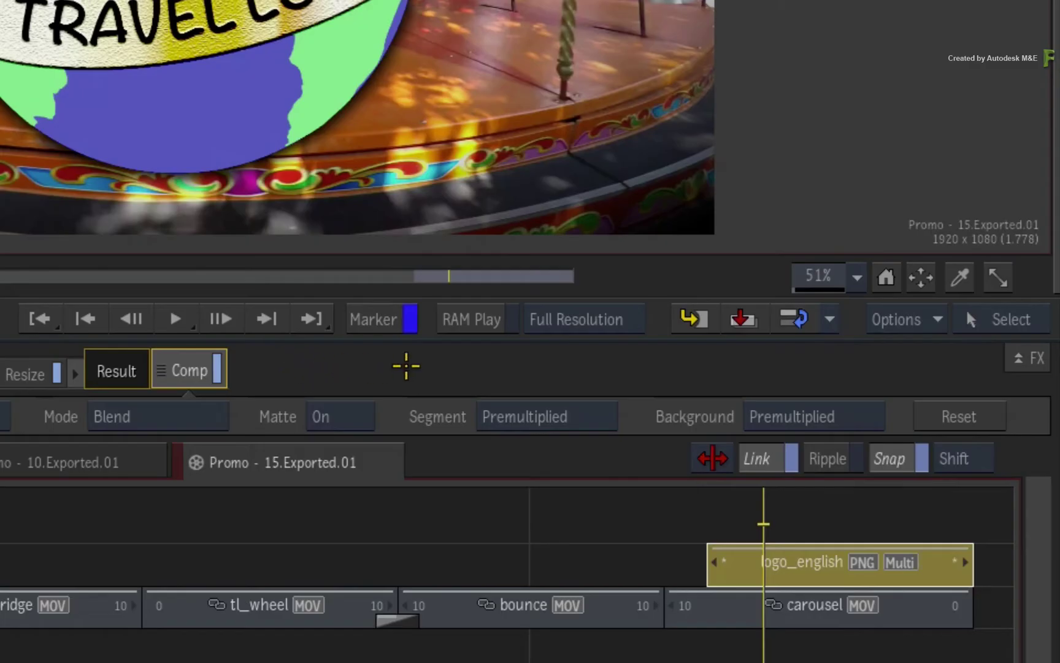
click(592, 413)
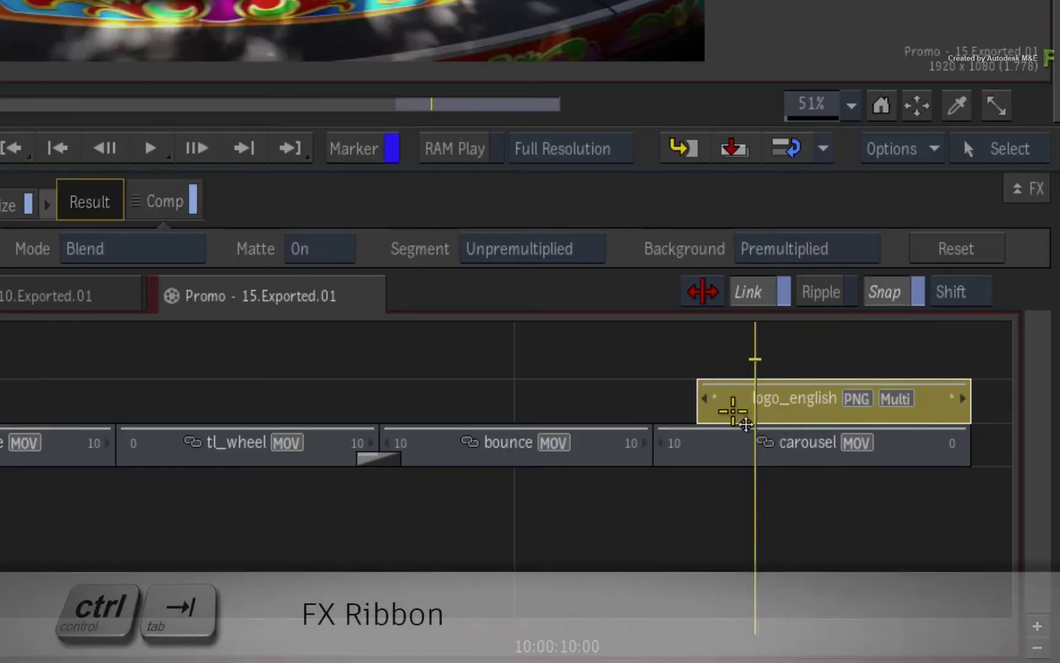
- Add a 2D Transform to the logo_english segment, scale it proportionally to 70, and move the logo upward in the frame
key(ctrl+Tab)
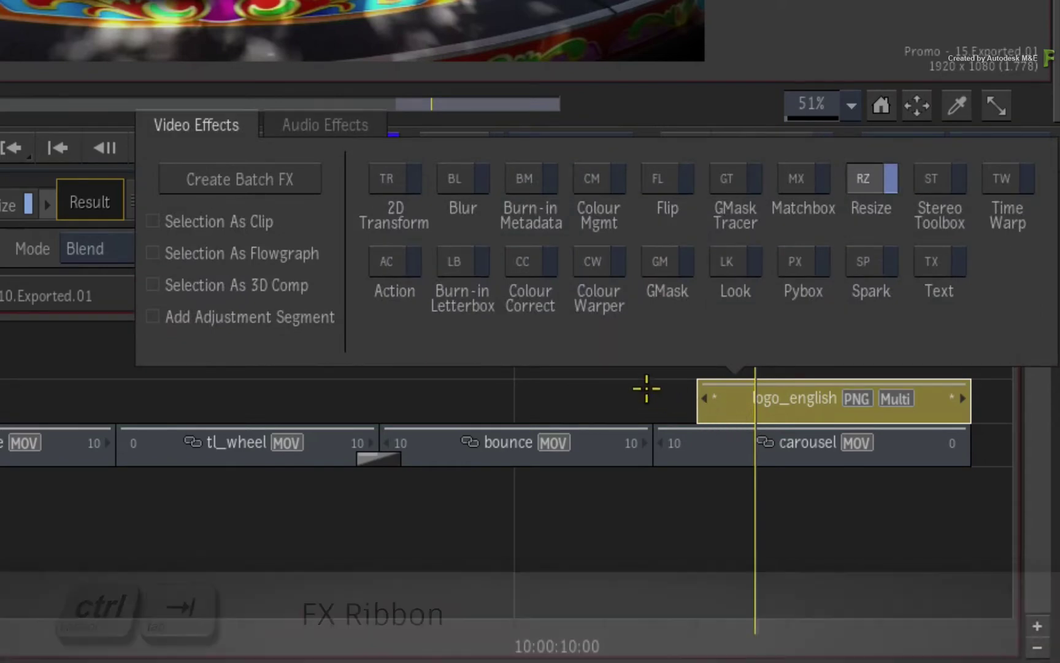
click(388, 178)
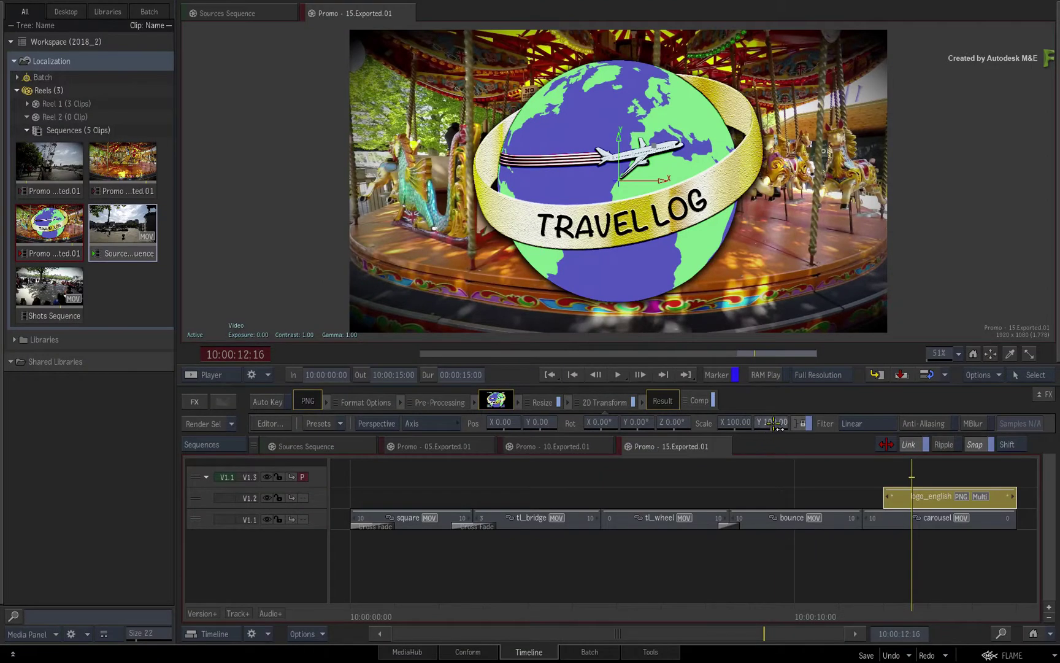
drag(469, 248, 444, 250)
drag(760, 424, 727, 430)
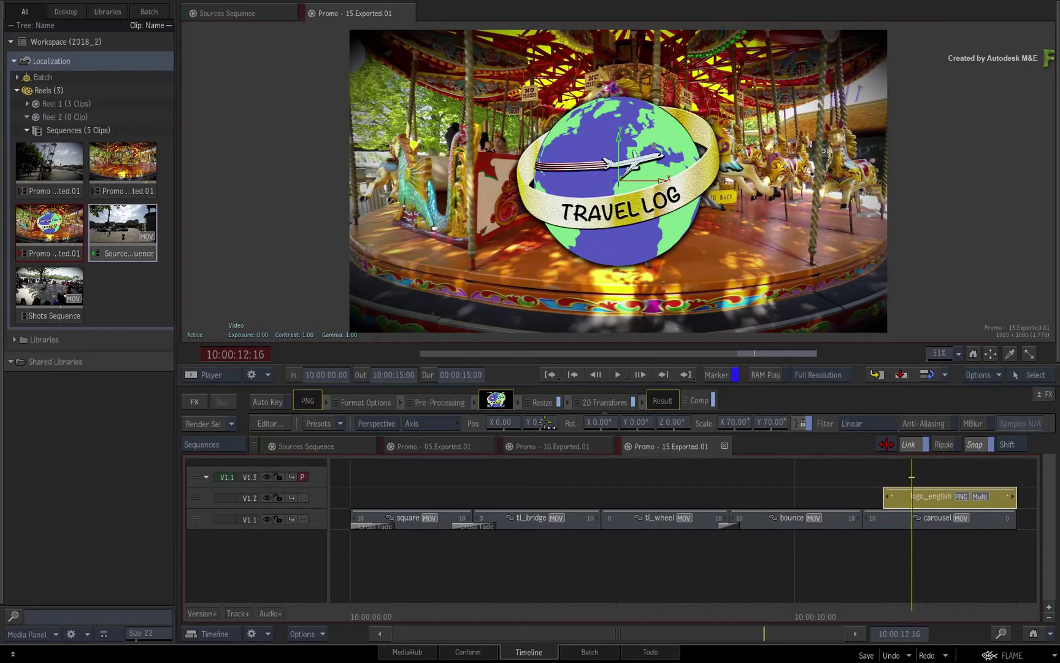
drag(545, 423, 602, 423)
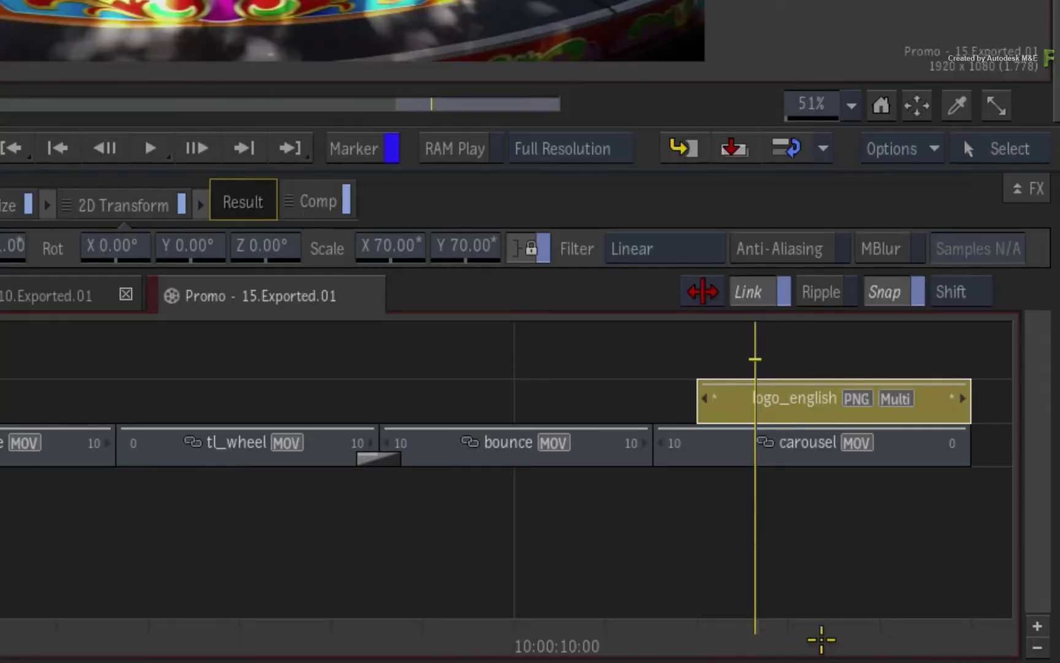
- Cut the gap on track V1.3 to the length of the logo_english segment, using cuts based on the selection
mouse_move(945, 611)
mouse_down()
mouse_move(958, 607)
mouse_move(932, 601)
mouse_up()
mouse_move(794, 614)
mouse_down()
mouse_move(786, 604)
mouse_move(791, 611)
mouse_up()
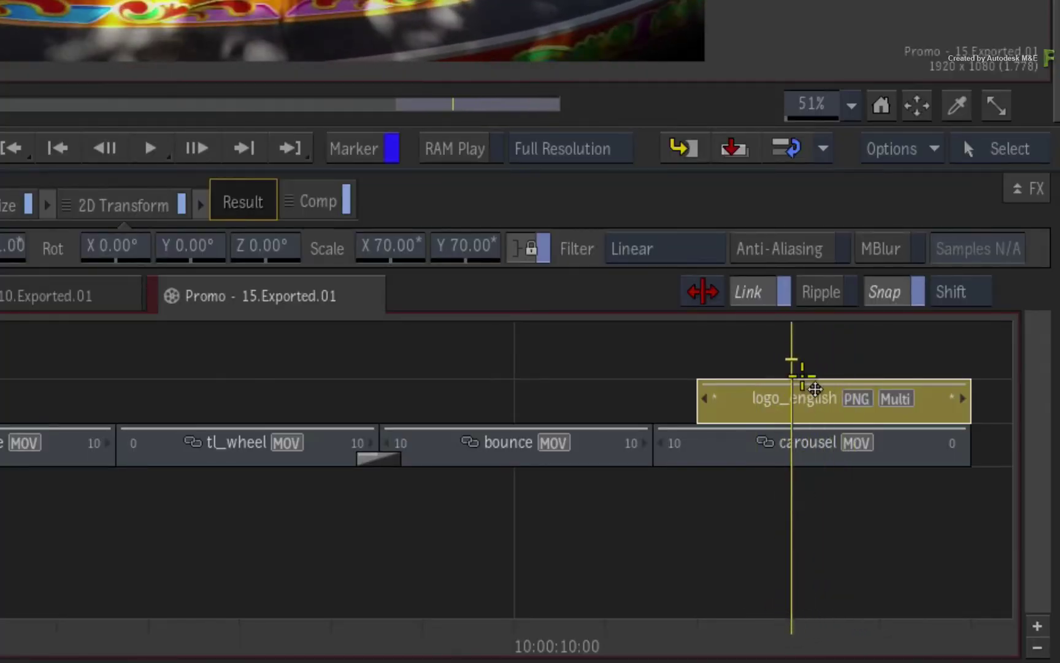
key(alt+x)
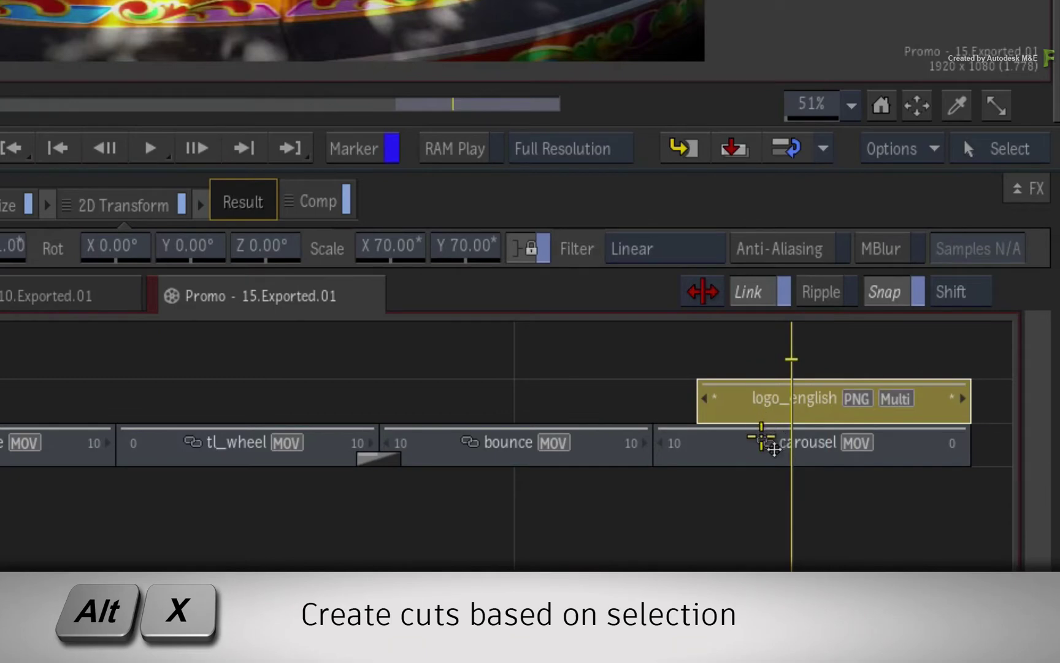
drag(756, 417, 847, 361)
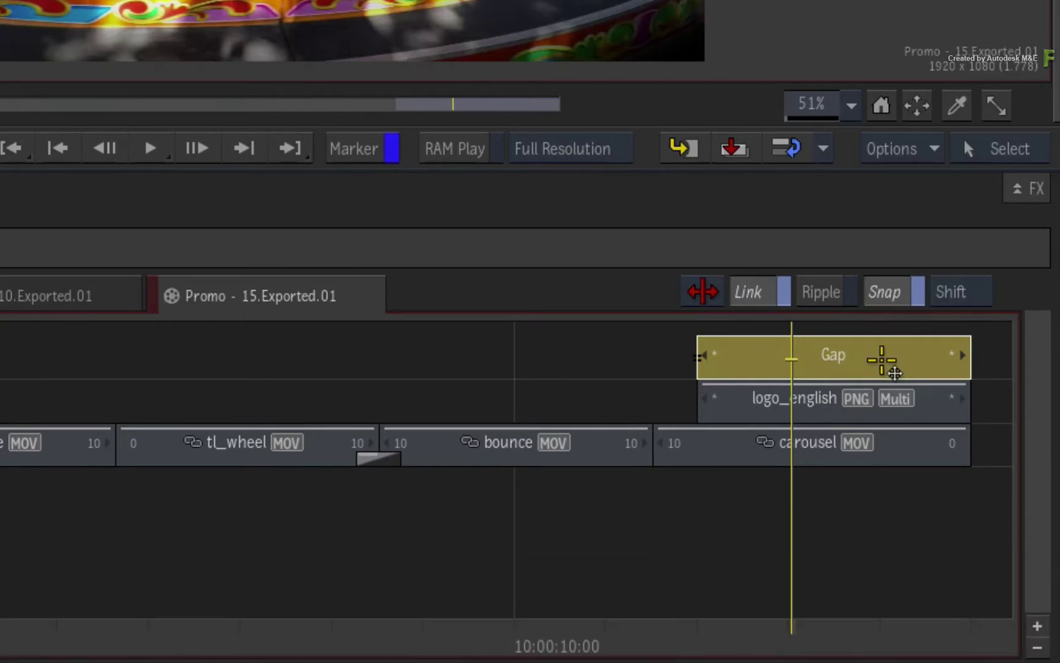
- Add a Text effect to the gap segment above logo_english and open its editor
click(883, 360)
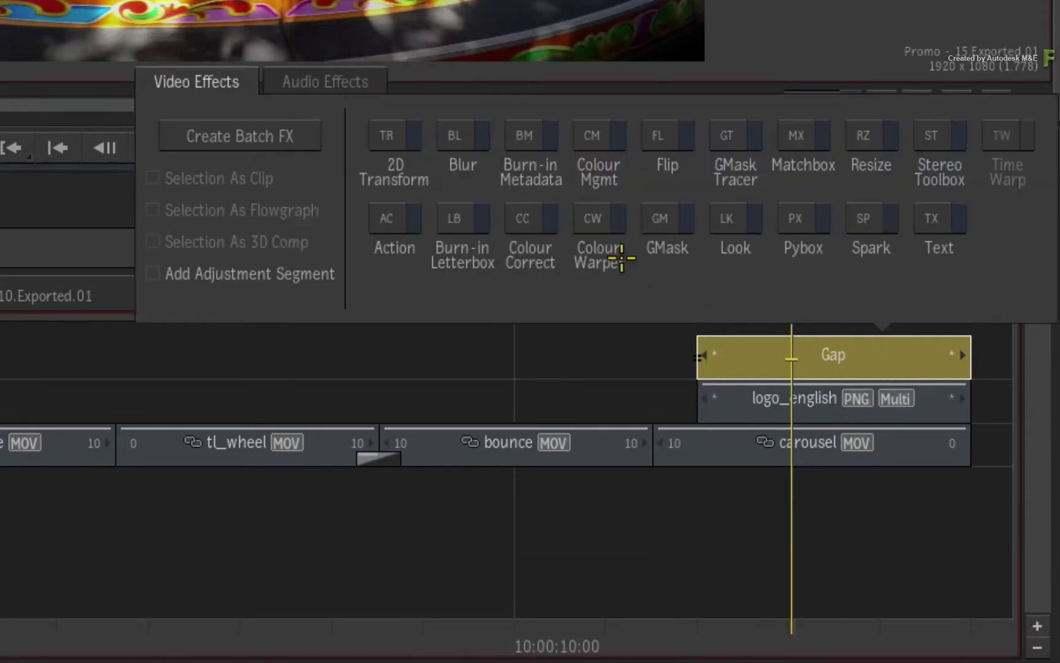
click(933, 219)
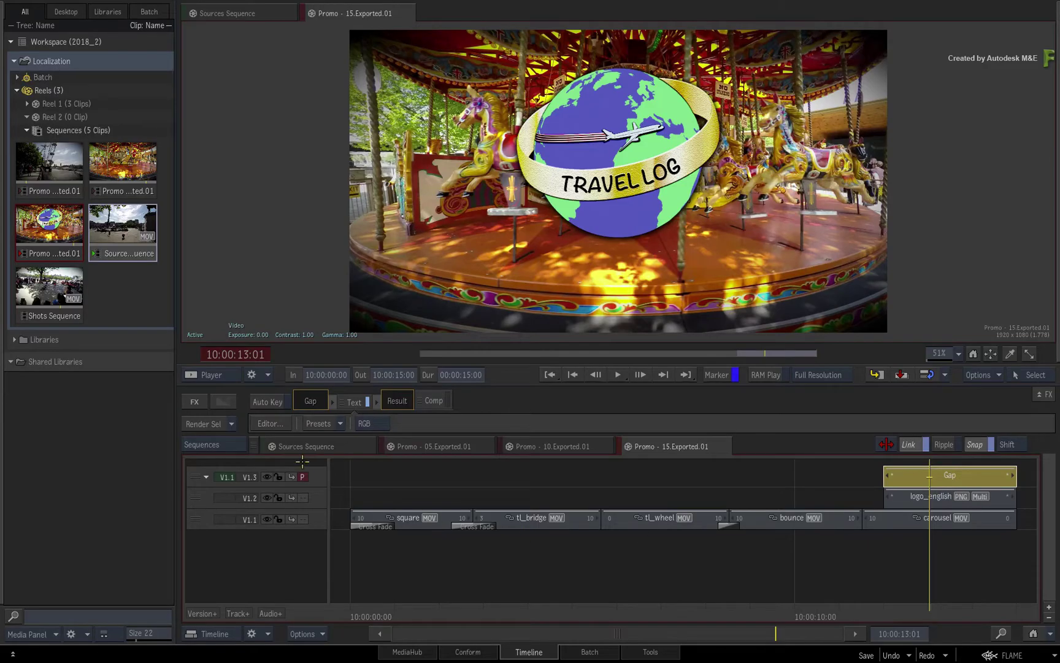
click(270, 424)
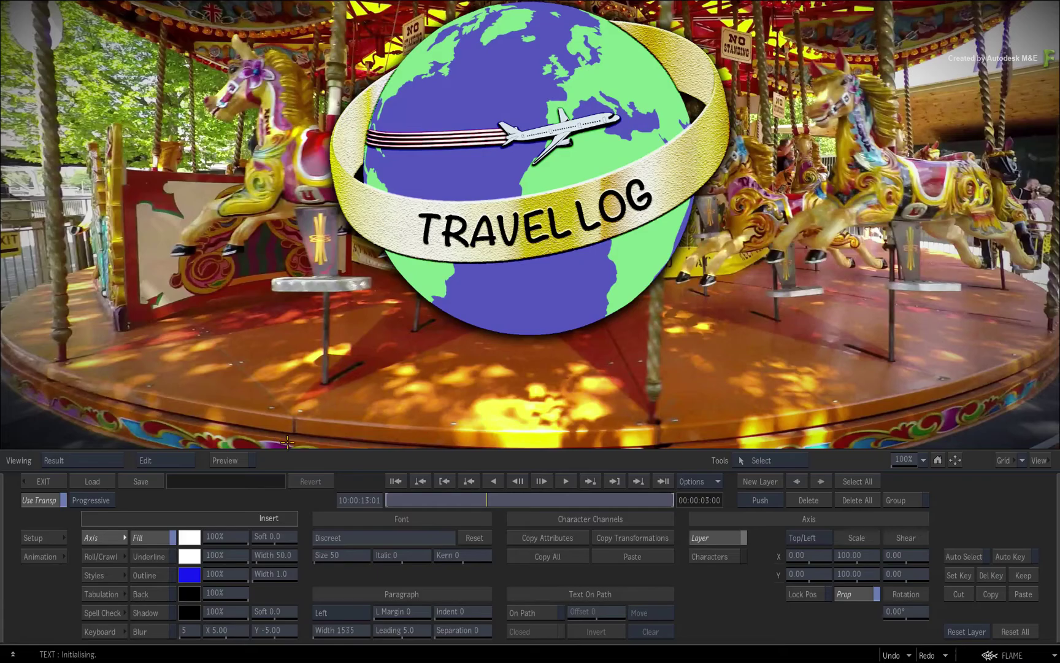
- Load the tagline_english text setup from the english folder of the Look Node bookmark and return to the timeline
click(95, 481)
click(502, 32)
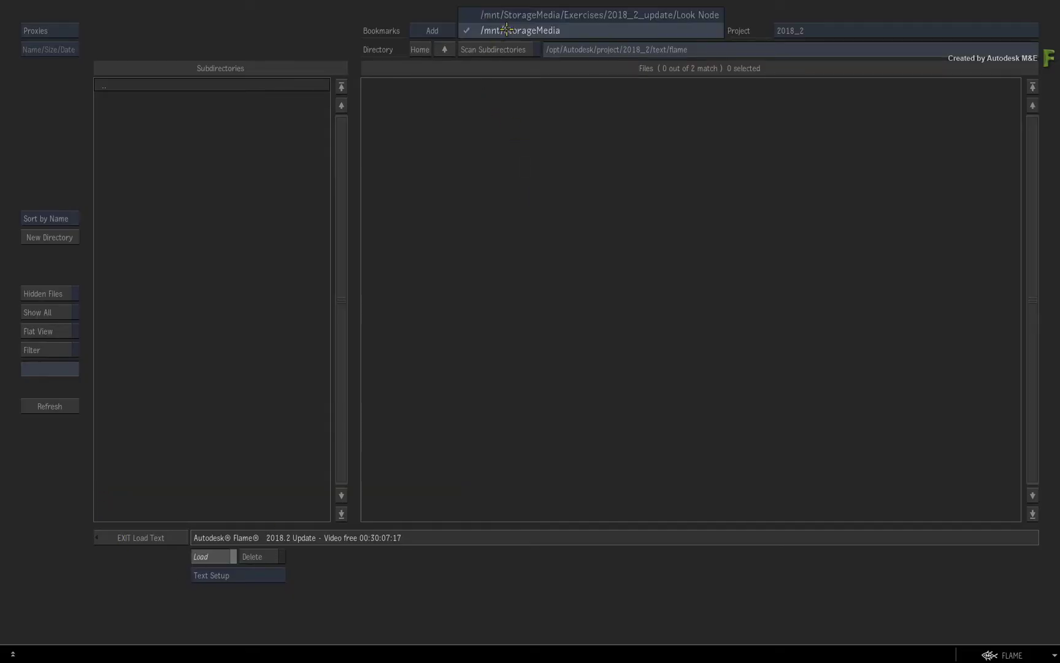
click(507, 17)
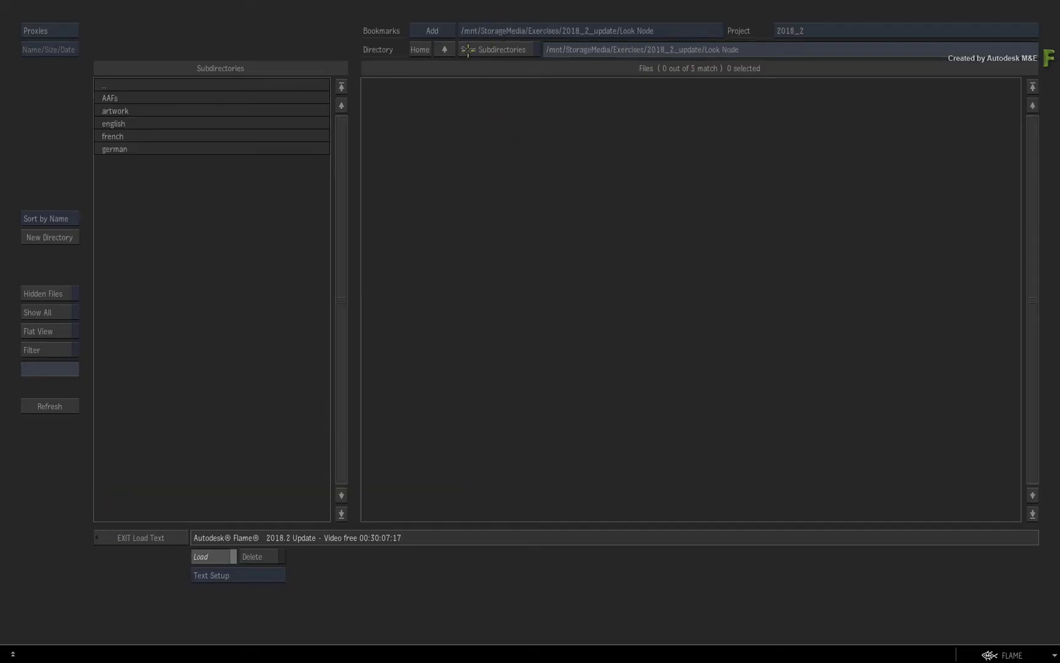
click(212, 125)
click(433, 106)
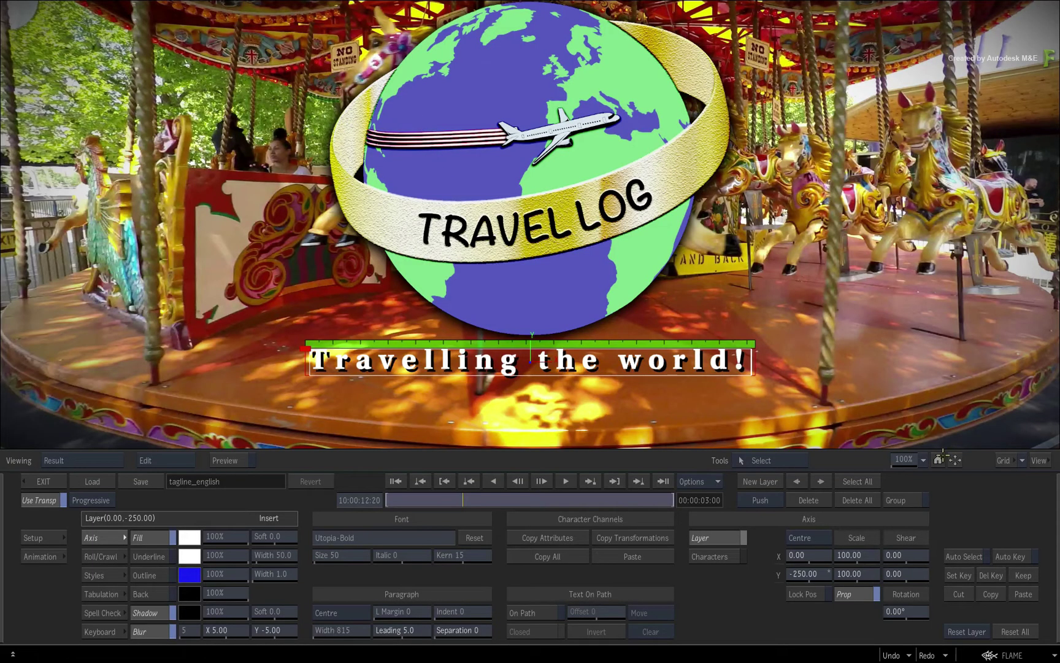
drag(912, 462, 664, 498)
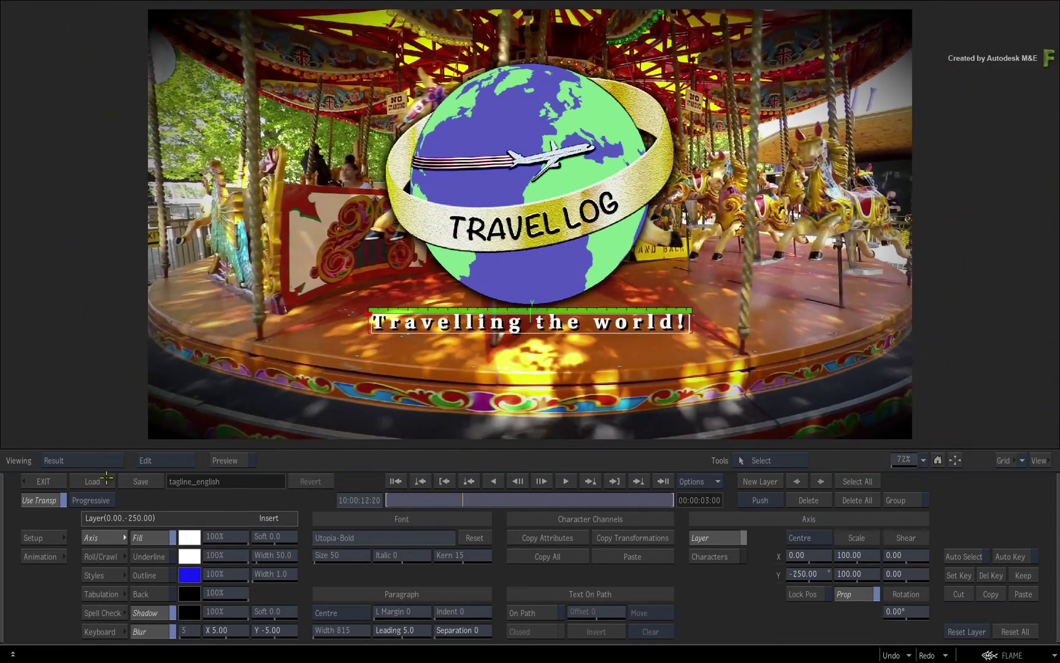
click(54, 481)
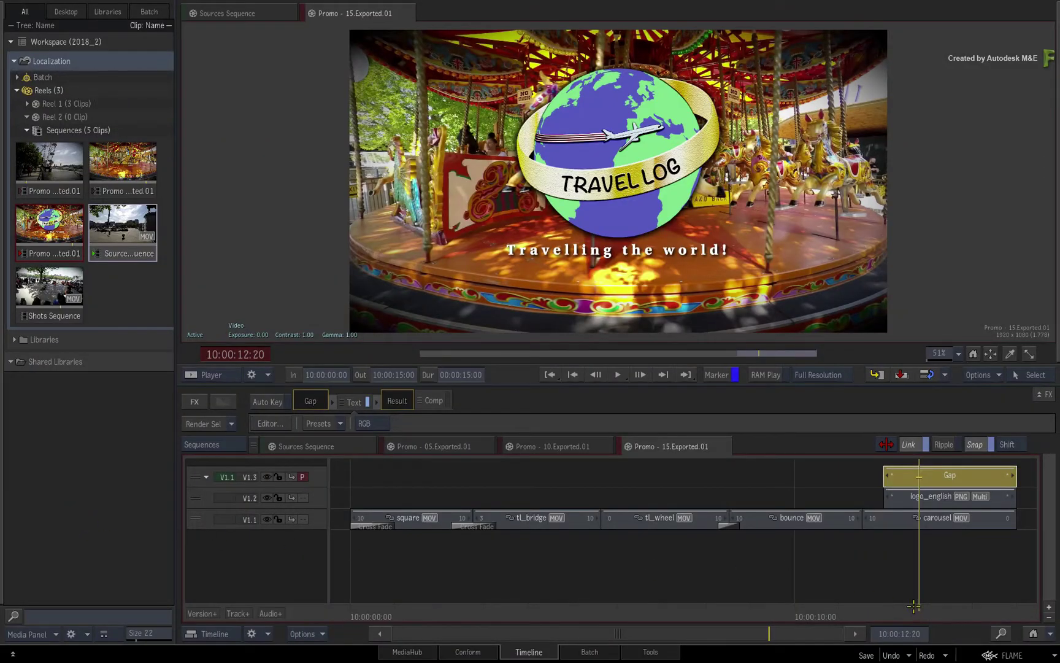
mouse_move(914, 606)
mouse_down()
mouse_move(949, 591)
mouse_move(912, 592)
mouse_move(961, 588)
mouse_move(934, 577)
mouse_move(928, 607)
mouse_move(917, 602)
mouse_move(944, 599)
mouse_move(913, 594)
mouse_move(927, 590)
mouse_move(914, 600)
mouse_up()
- Check the closing carousel shots of the 10 and 5 second promo sequences
click(536, 445)
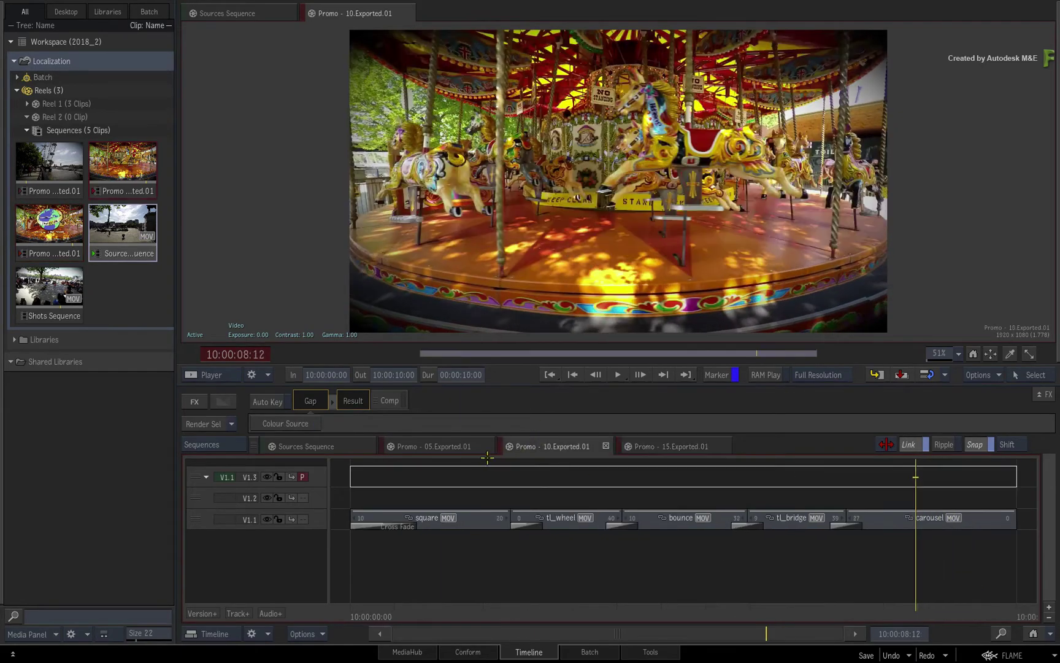
click(461, 446)
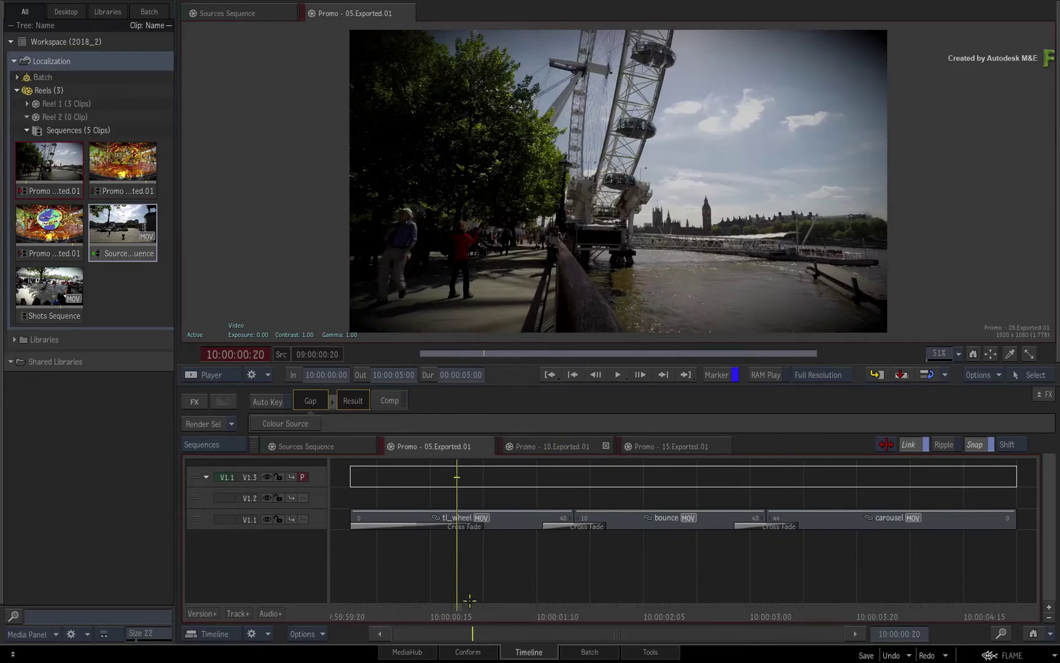
drag(469, 601, 799, 596)
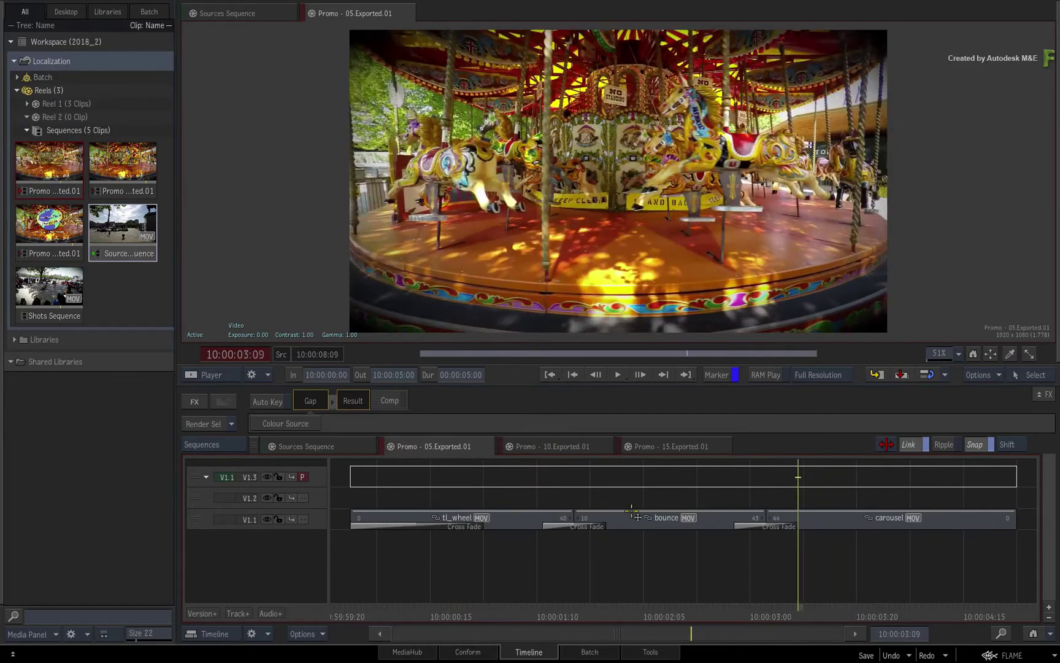
click(560, 445)
drag(448, 611, 875, 609)
- Create segment connections for the logo_english segment and the text gap above it in Promo - 15.Exported.01
click(679, 444)
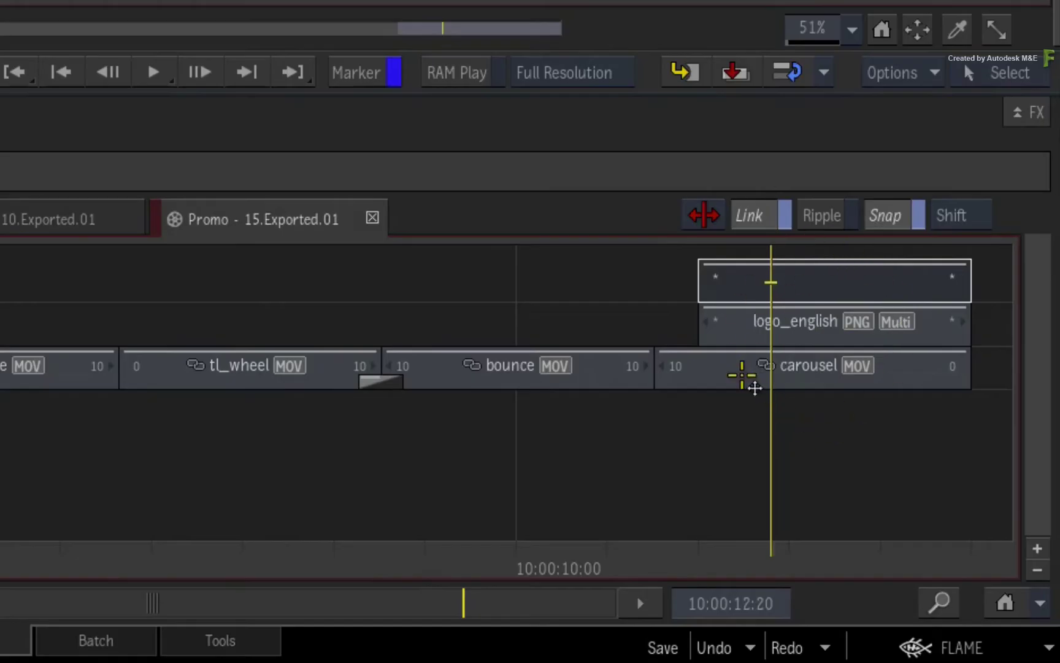
drag(778, 542, 825, 538)
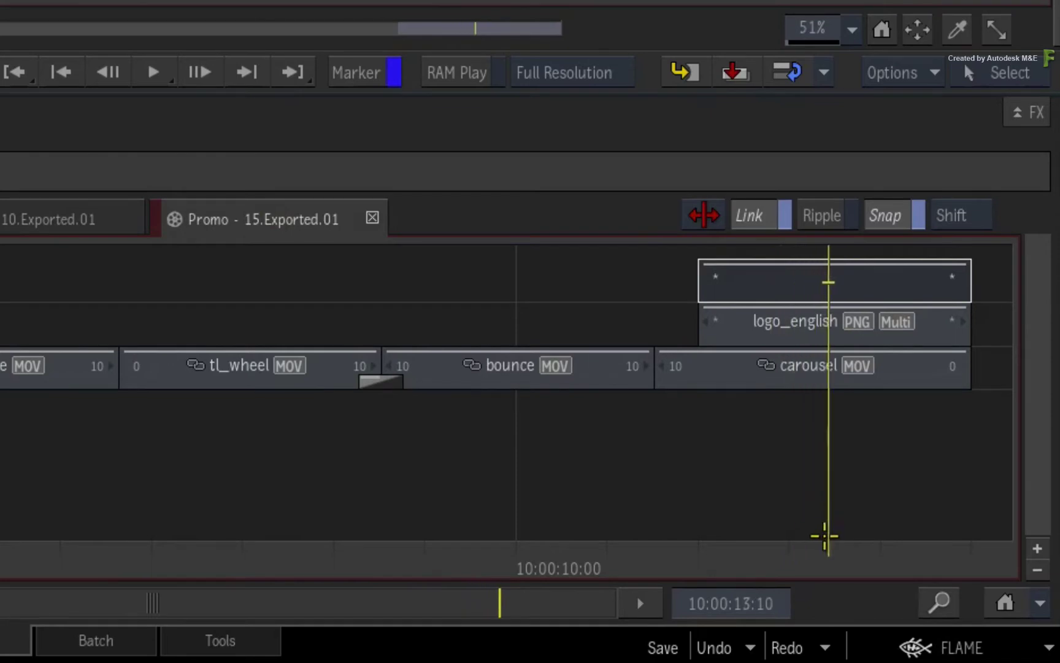
click(749, 325)
ctrl+click(761, 280)
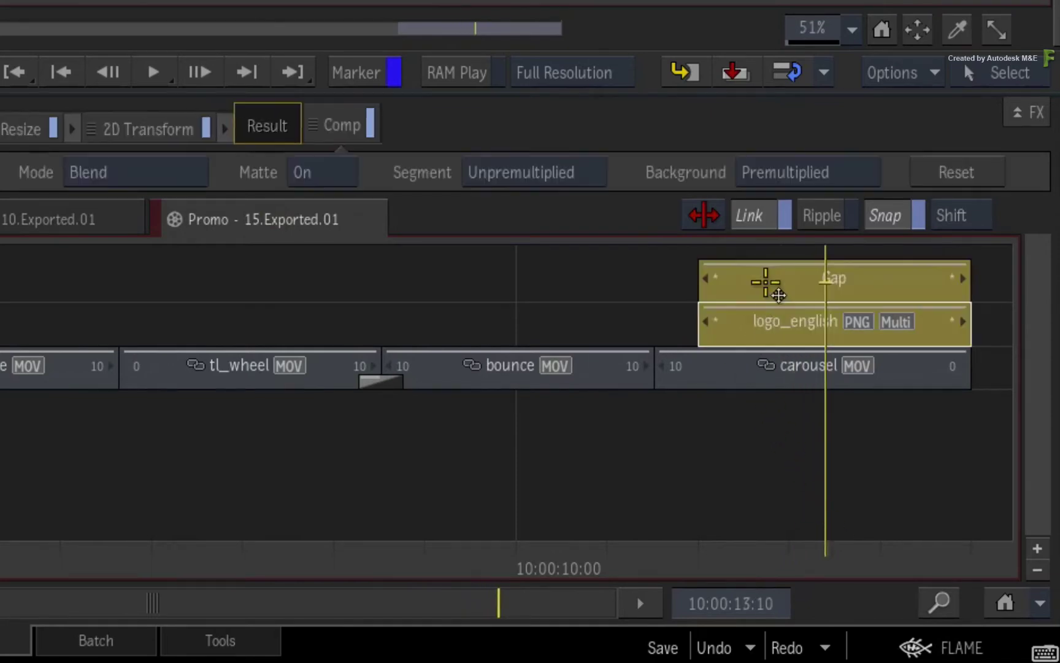
right_click(752, 277)
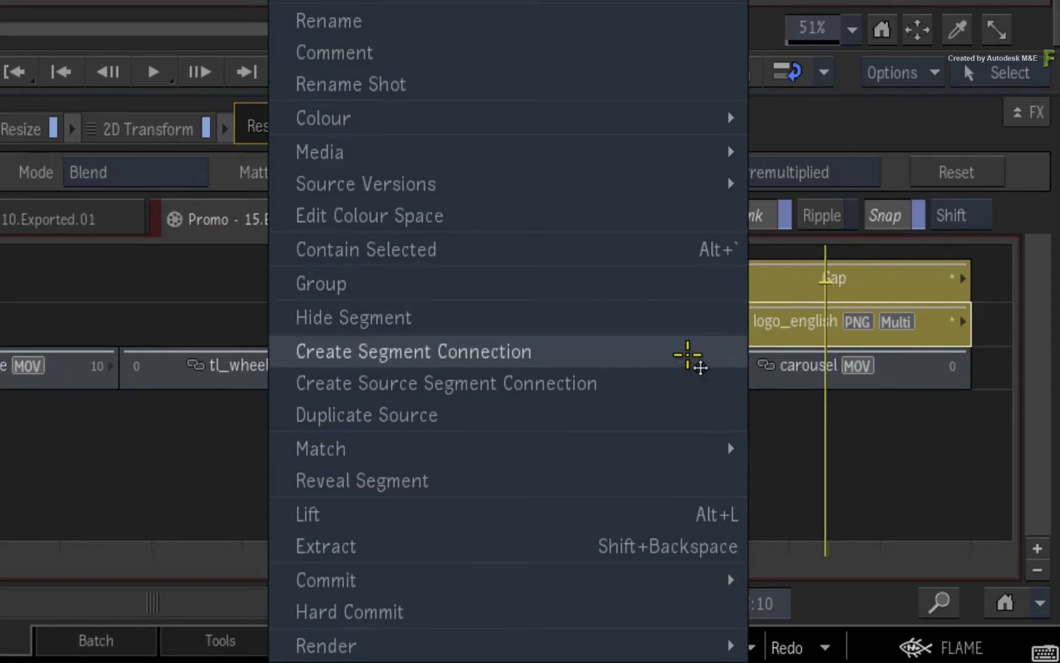
click(689, 354)
click(818, 563)
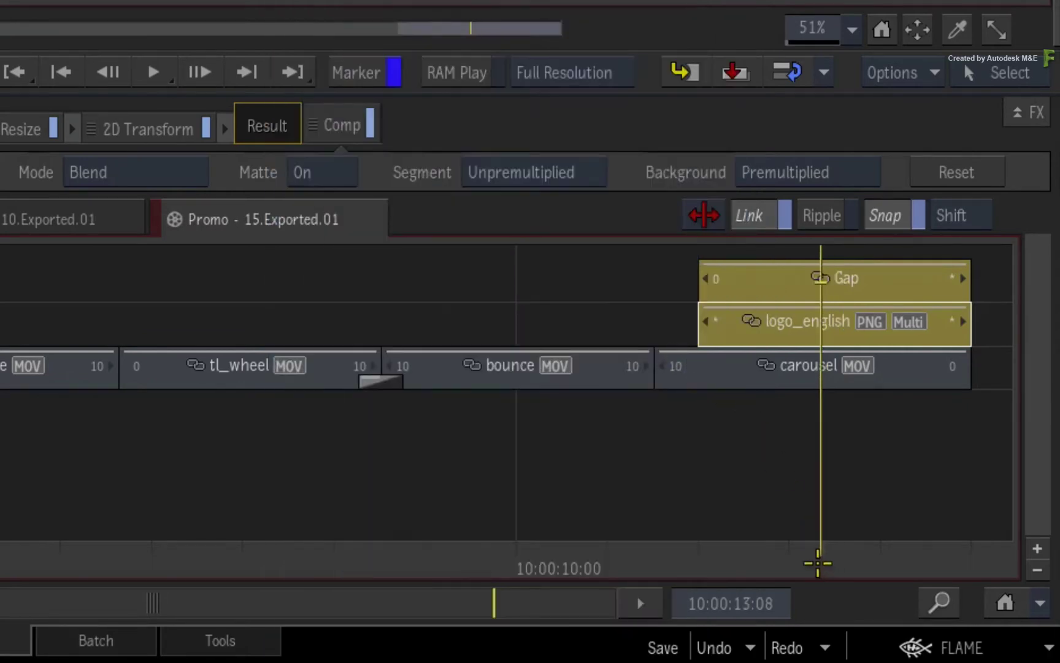
drag(818, 563, 786, 553)
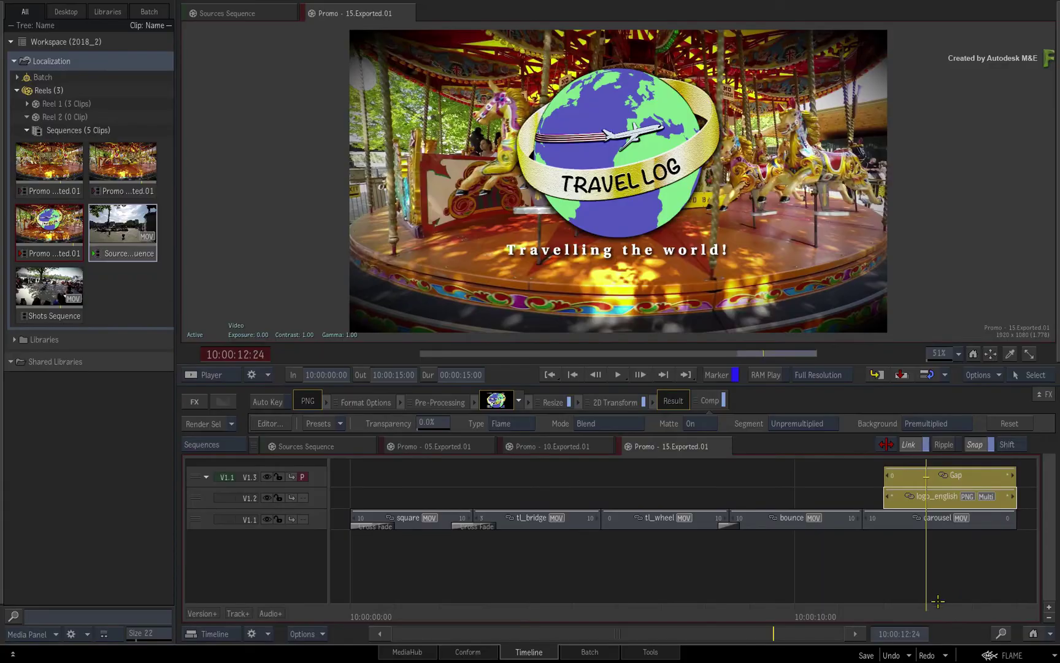
- Copy the connected logo_english and text gap segments and paste them above the carousel shot at 10:00:07:17 in Promo - 10.Exported.01
right_click(905, 488)
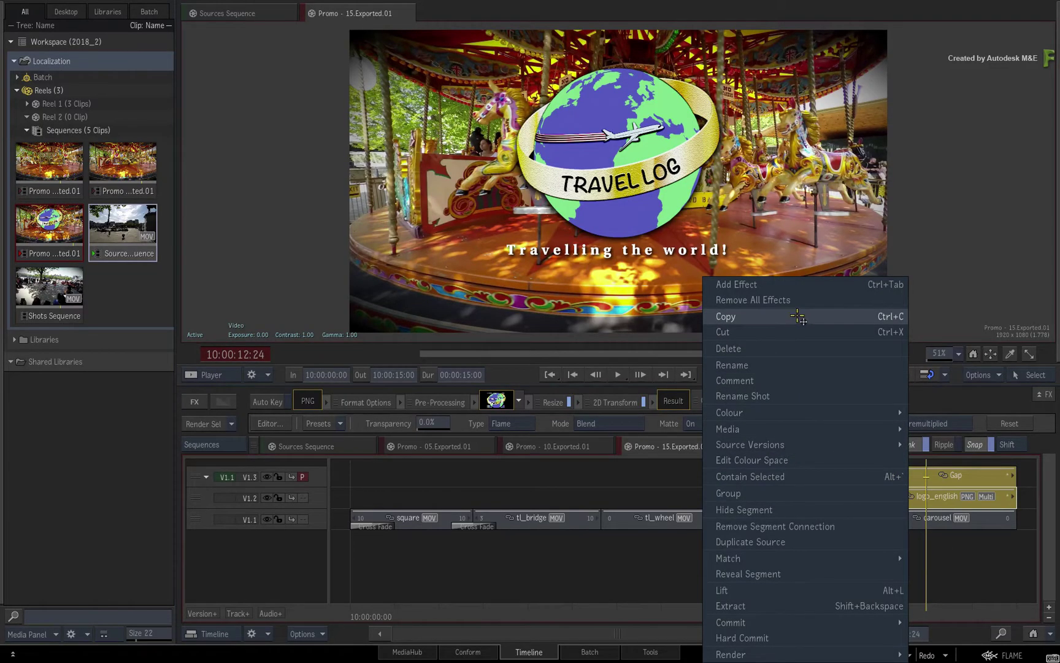
click(797, 316)
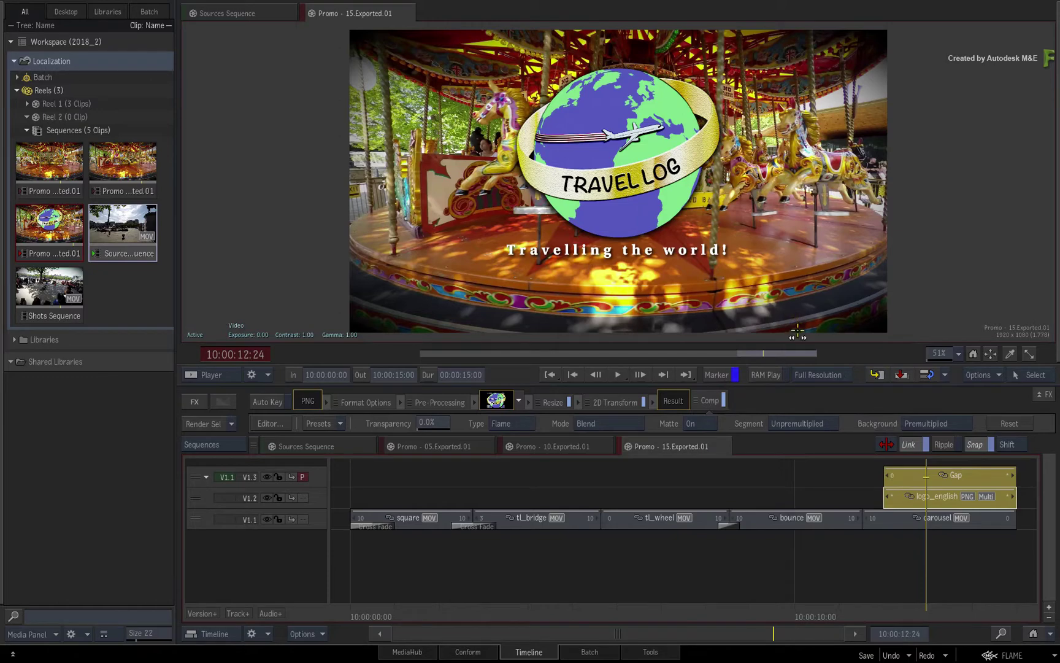
click(548, 447)
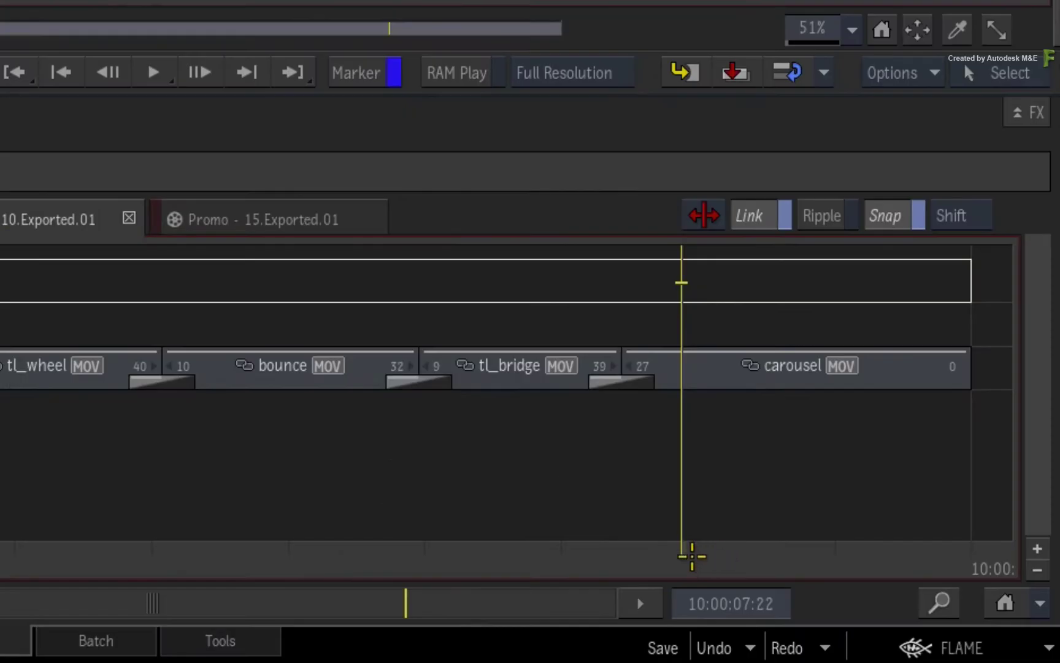
drag(880, 612, 862, 597)
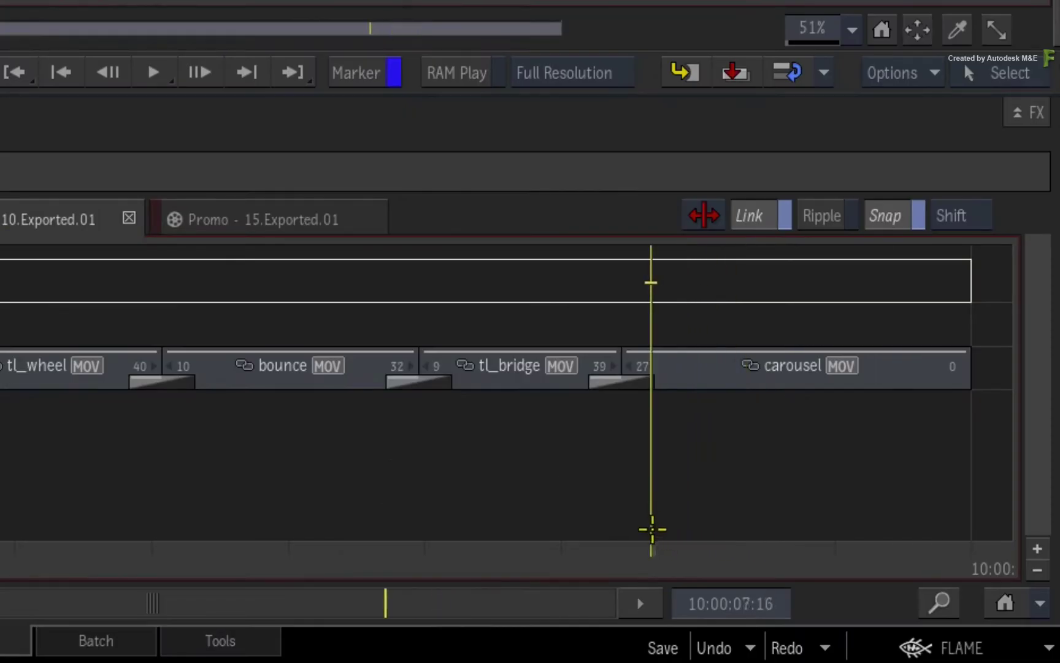
drag(653, 529, 657, 522)
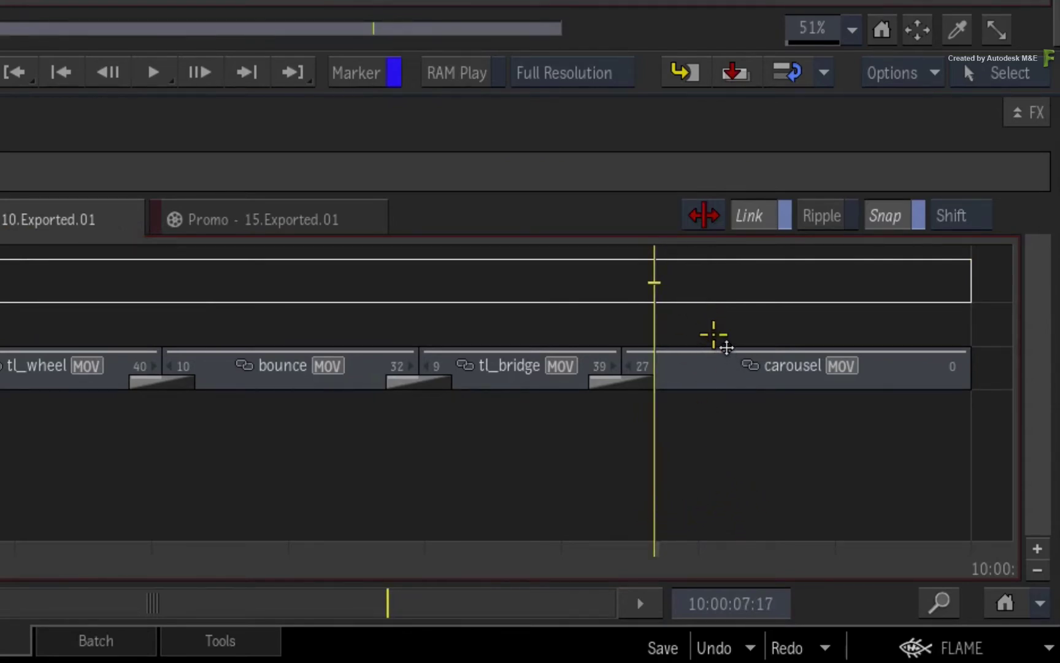
key(ctrl+v)
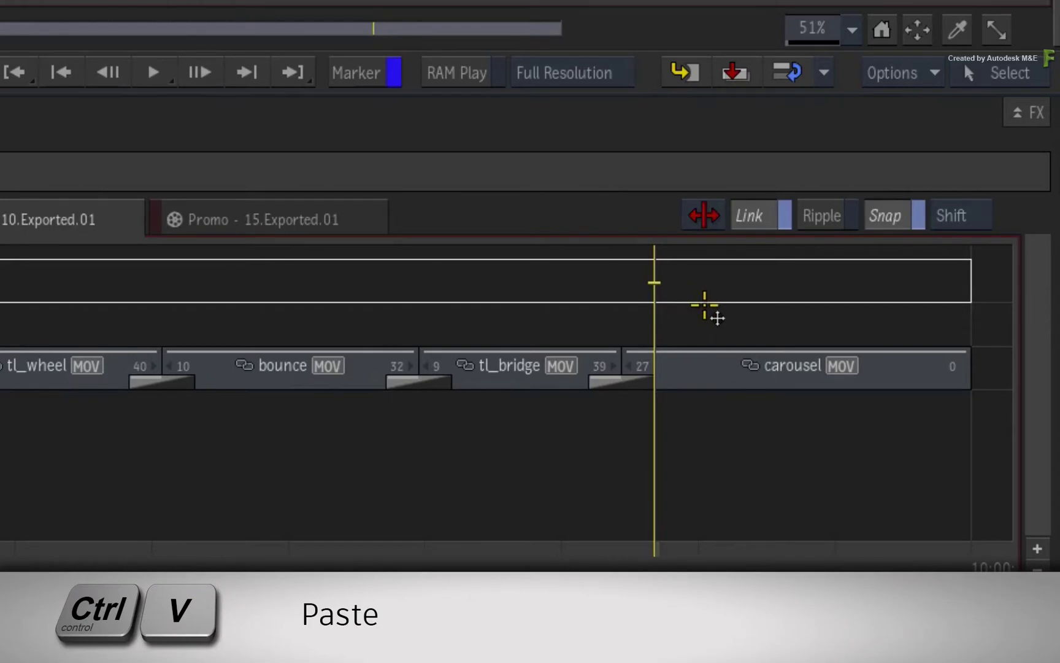
click(704, 305)
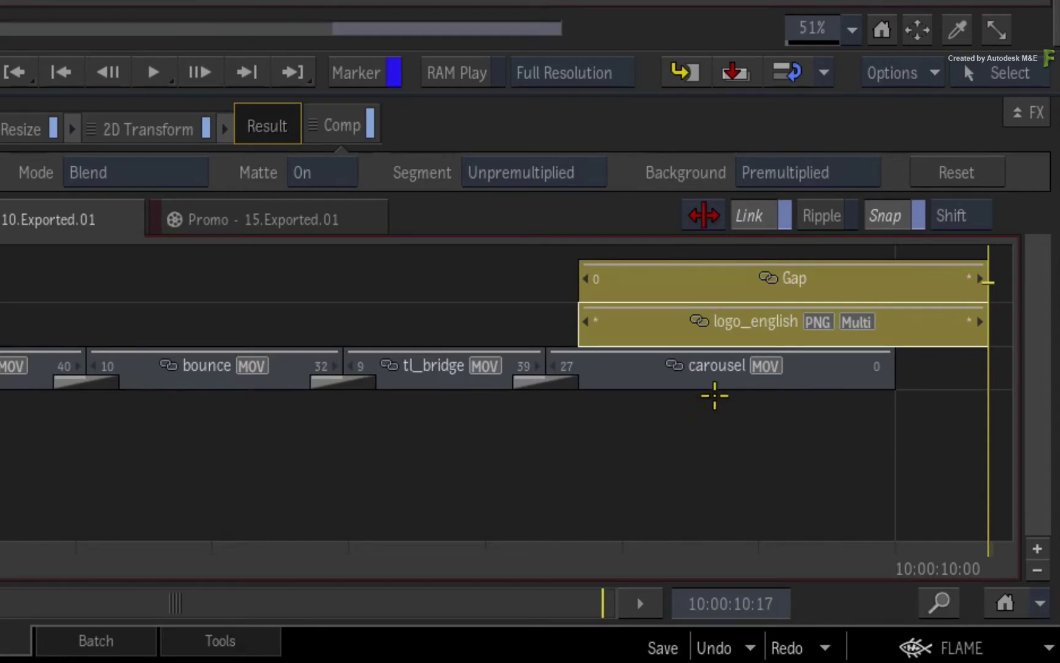
- Trim the ends of the pasted logo and text gap segments to the carousel shot's end in Promo - 10.Exported.01 and check the result
drag(964, 289, 863, 284)
drag(833, 556, 783, 527)
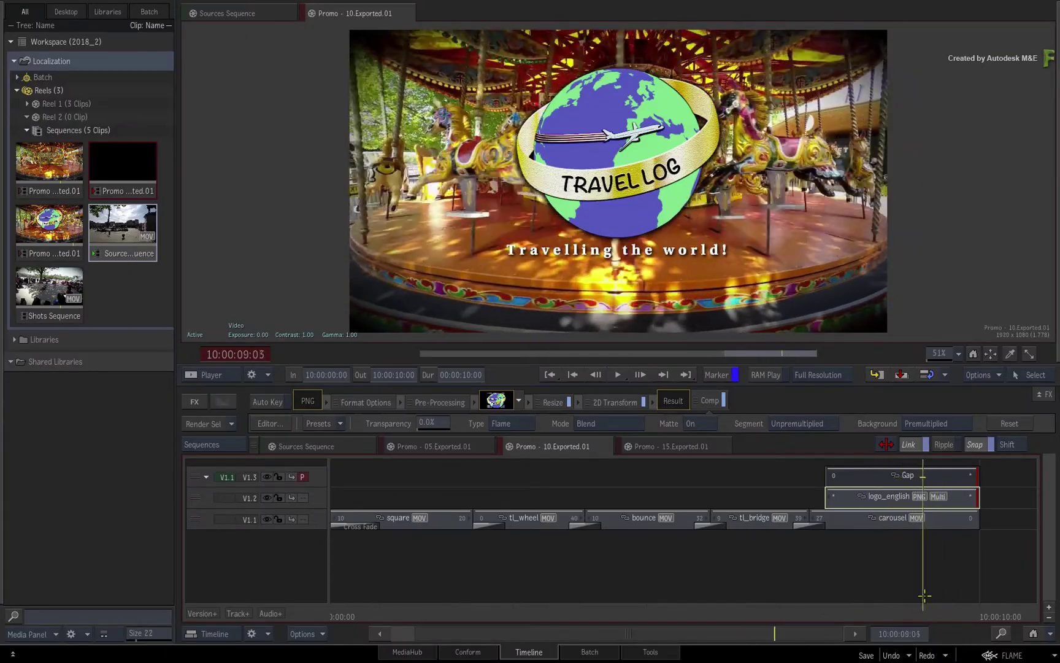
mouse_move(925, 596)
mouse_down()
mouse_move(946, 580)
mouse_move(904, 577)
mouse_move(942, 573)
mouse_move(910, 564)
mouse_move(937, 577)
mouse_move(914, 580)
mouse_move(940, 592)
mouse_up()
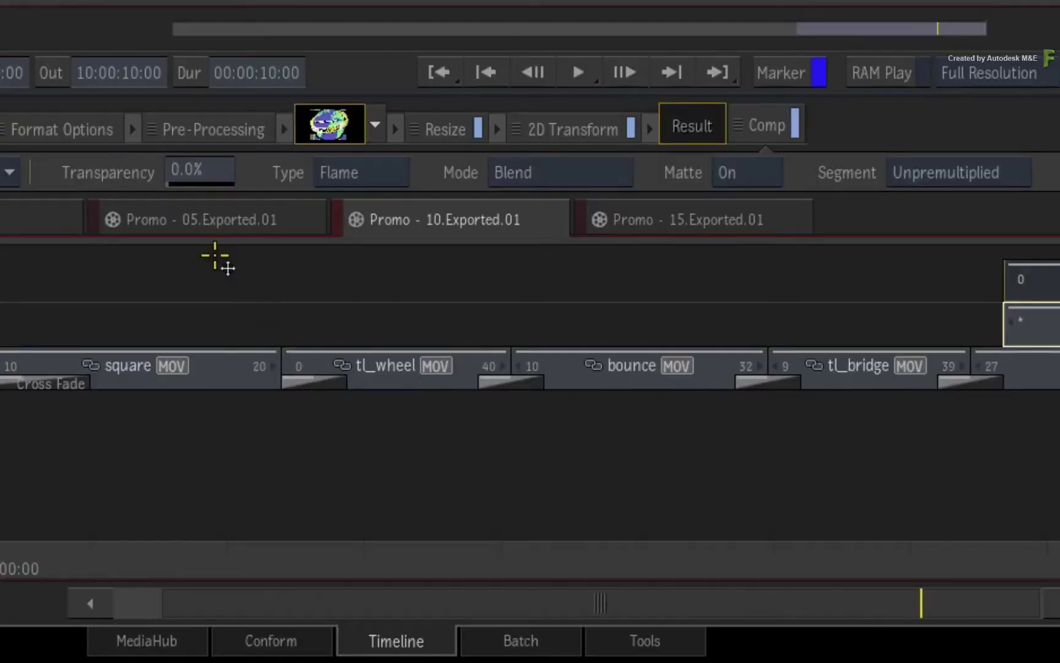
- Paste the copied logo_english and text gap segments at 10:00:03:09 above the carousel shot in Promo - 05.Exported.01
click(440, 447)
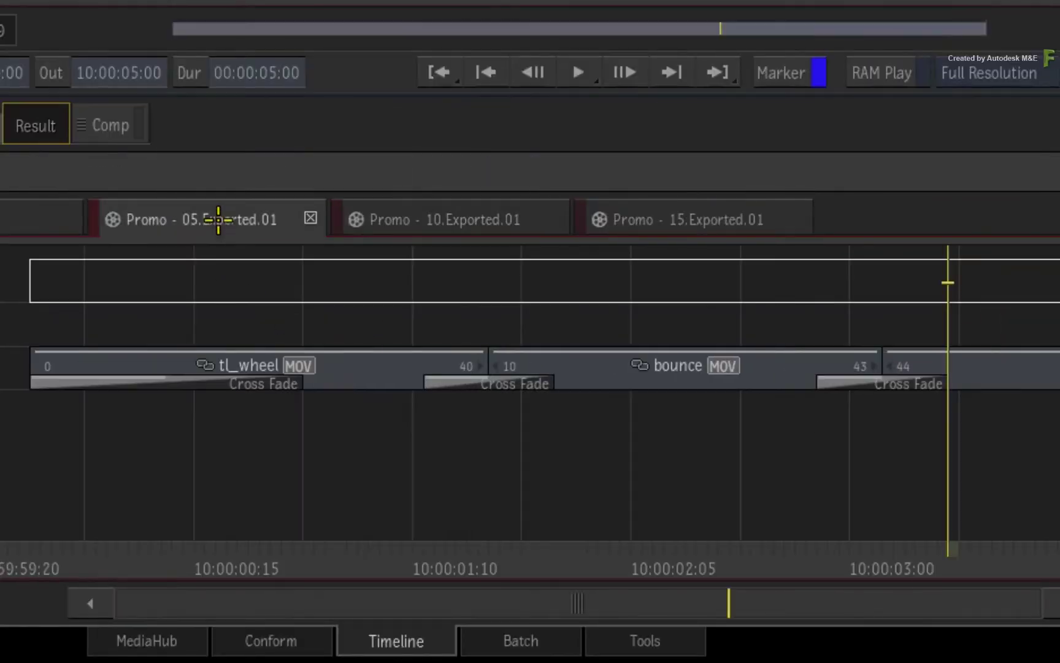
drag(954, 560, 1059, 515)
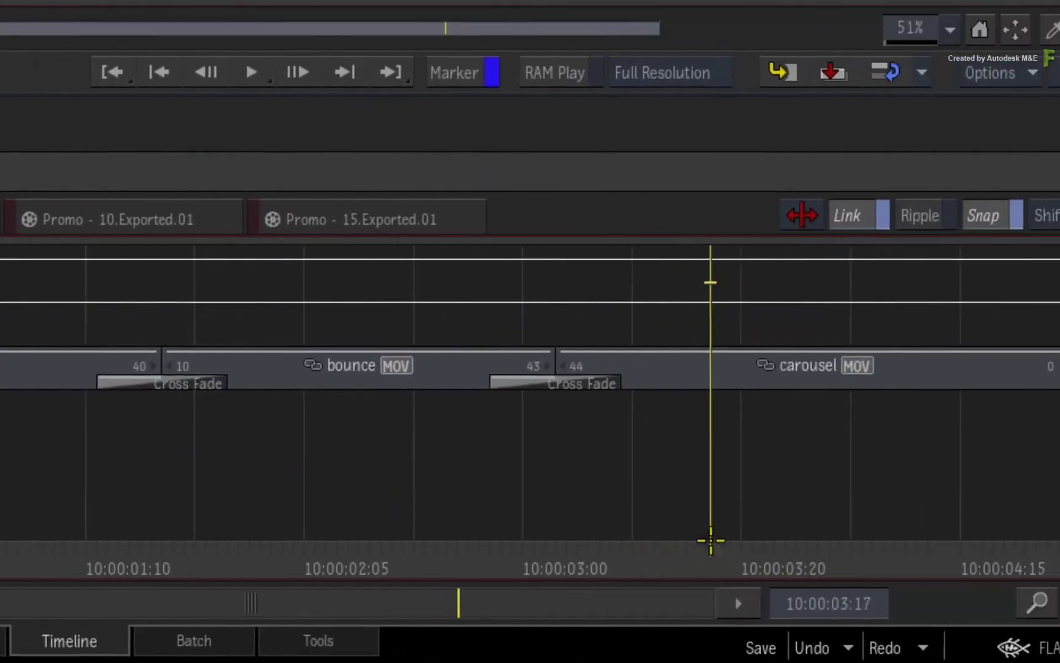
drag(679, 514, 567, 525)
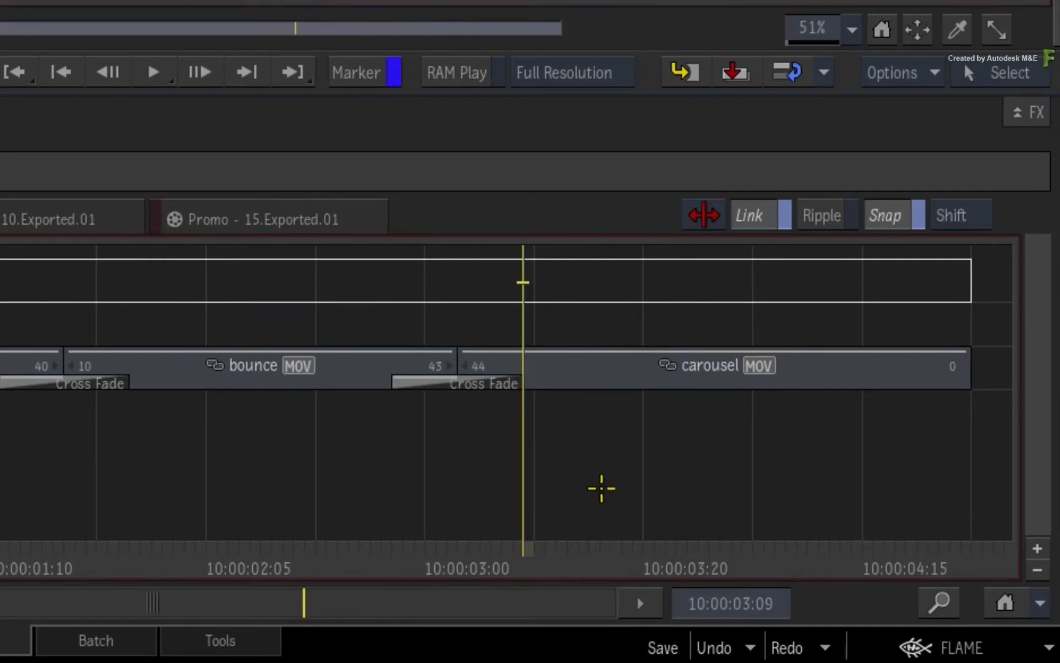
key(ctrl+v)
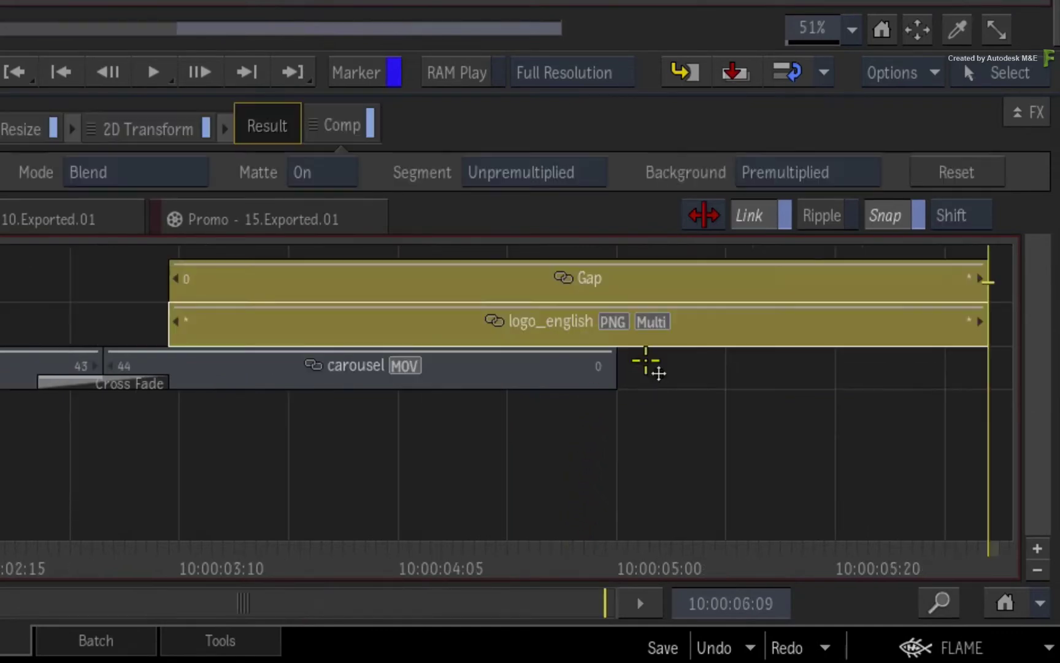
- Trim the pasted logo and text gap segments to finish with the carousel shot in Promo - 05.Exported.01
drag(978, 295, 591, 306)
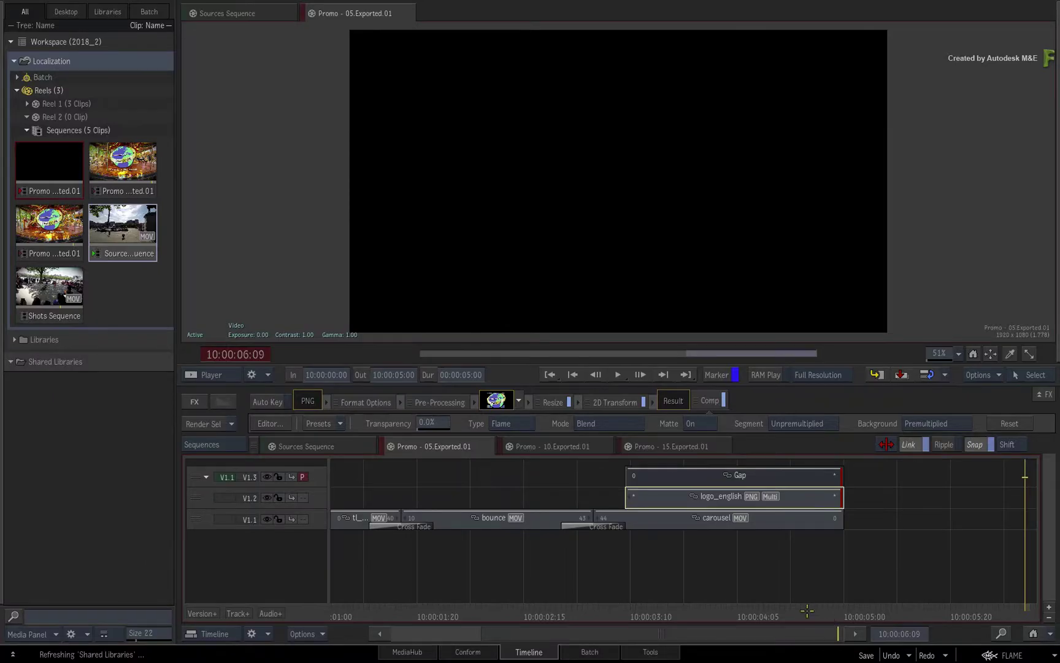
drag(807, 609, 782, 617)
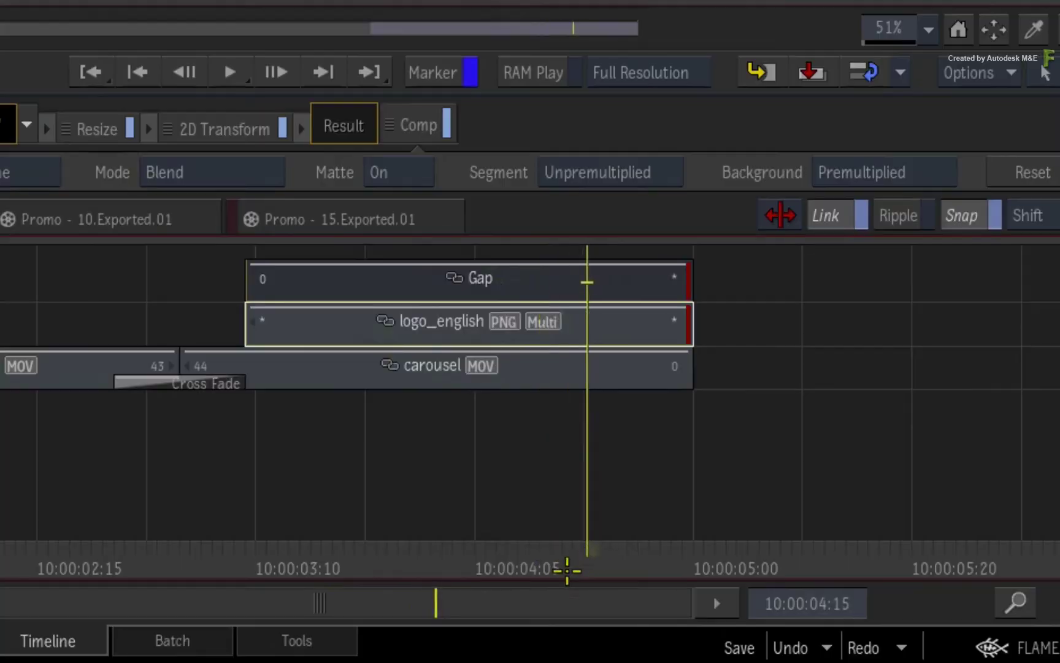
click(633, 432)
- Jump from the logo_english segment to its connected segment in Promo - 15.Exported.01
click(619, 324)
right_click(613, 324)
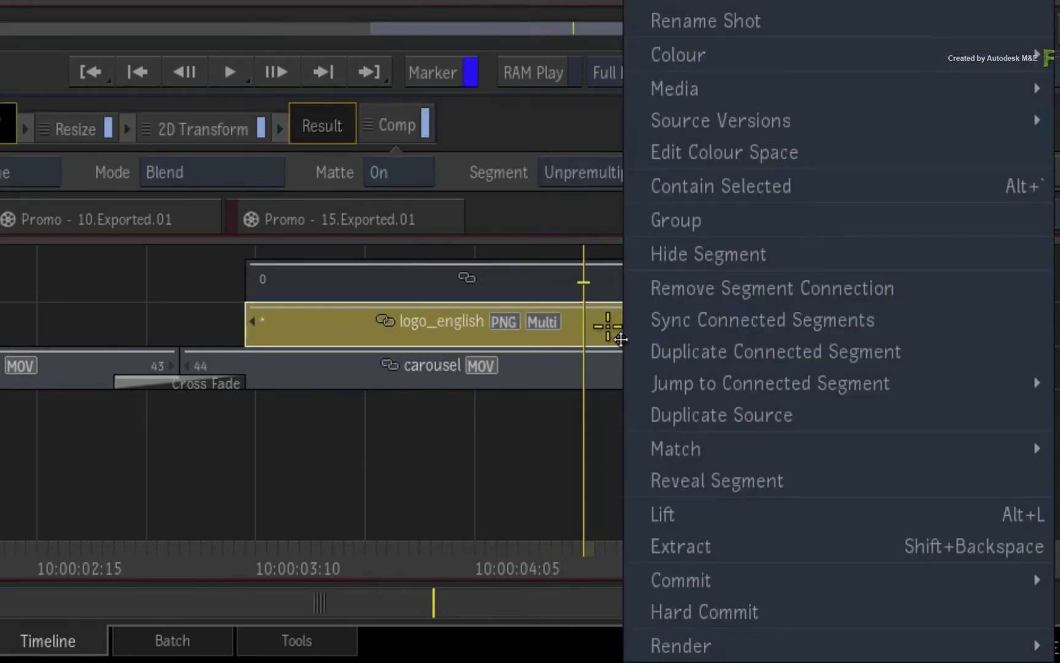
mouse_move(667, 383)
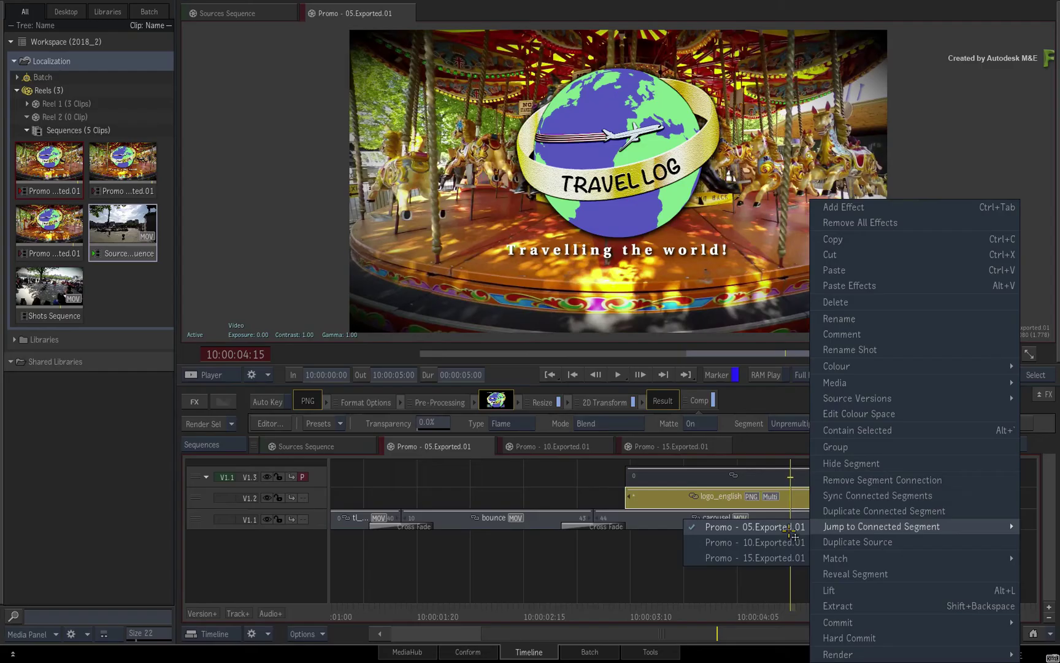
click(781, 556)
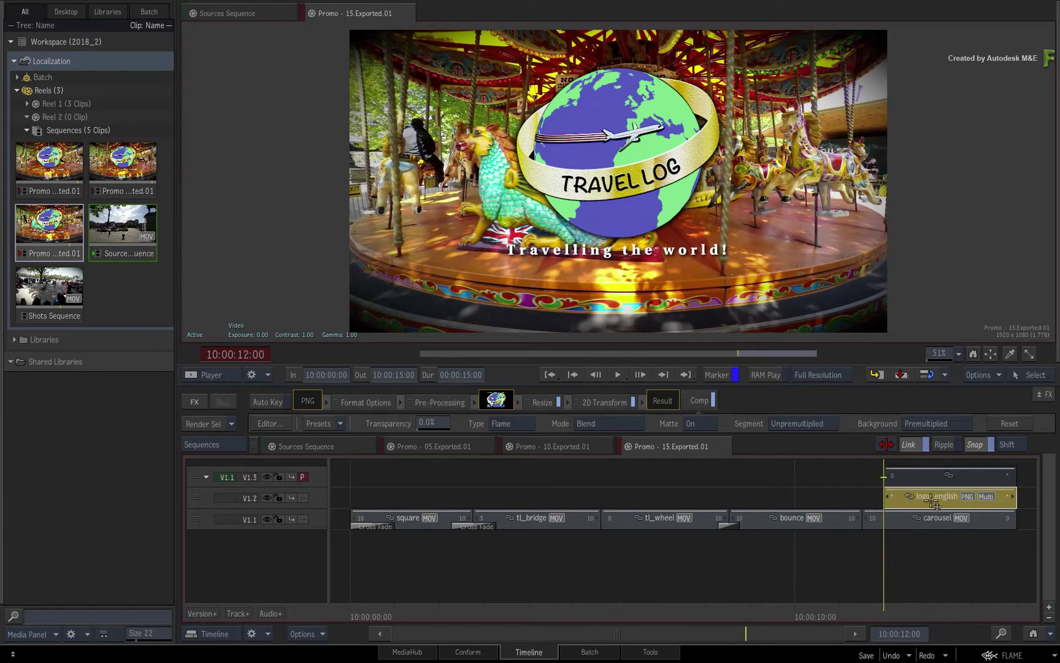
- Set the logo_english segment's 2D Transform scale to 59 in X and Y and display the reels for comparing the promos
click(603, 402)
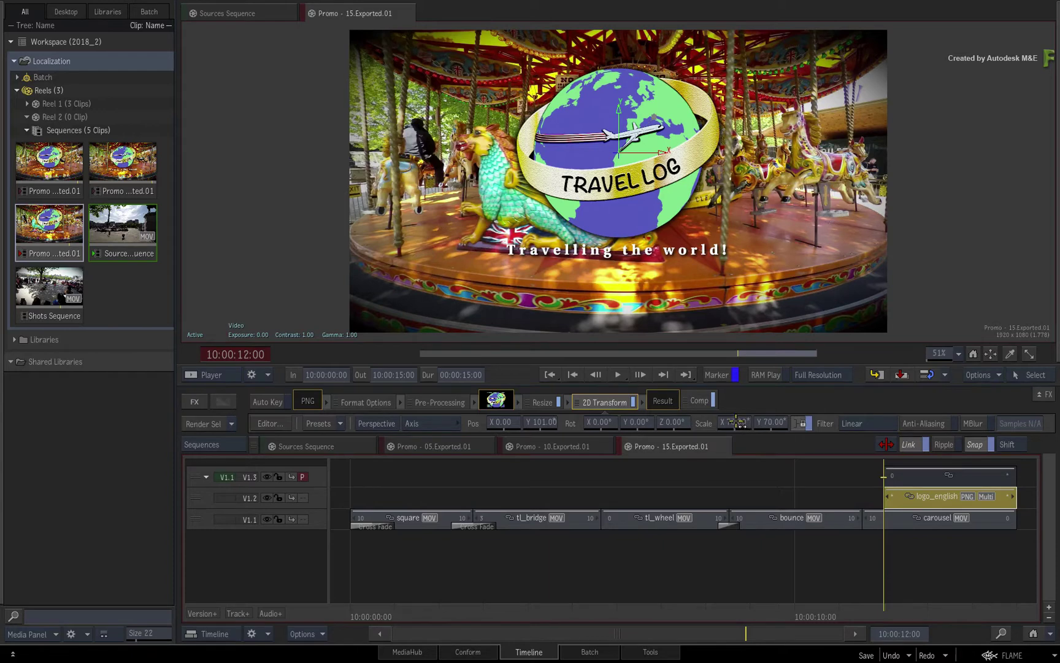
drag(739, 423, 680, 417)
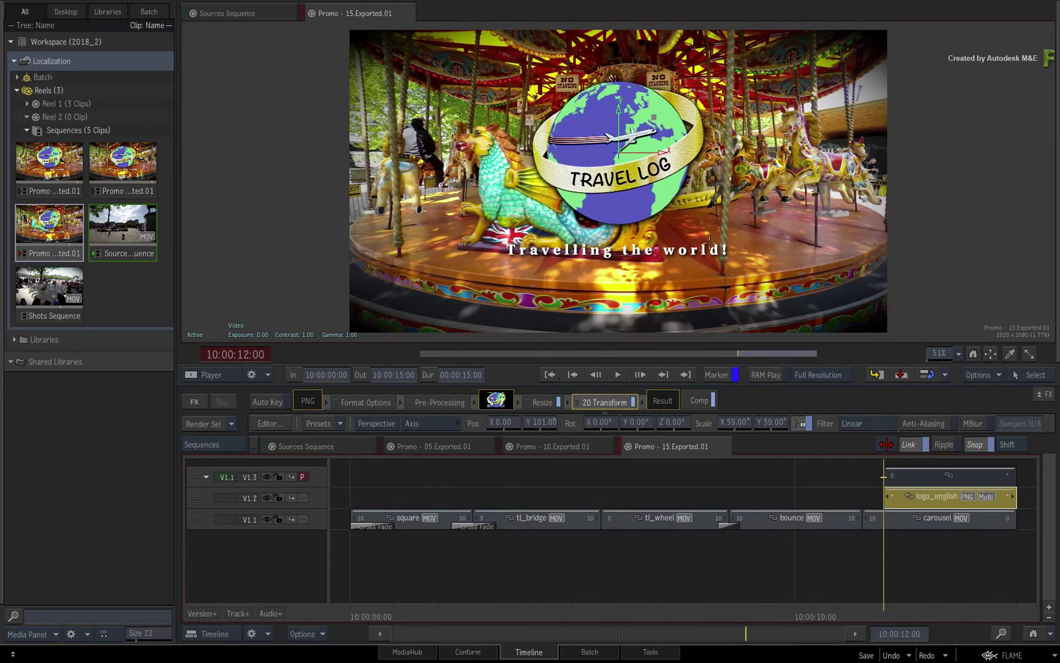
key(F4)
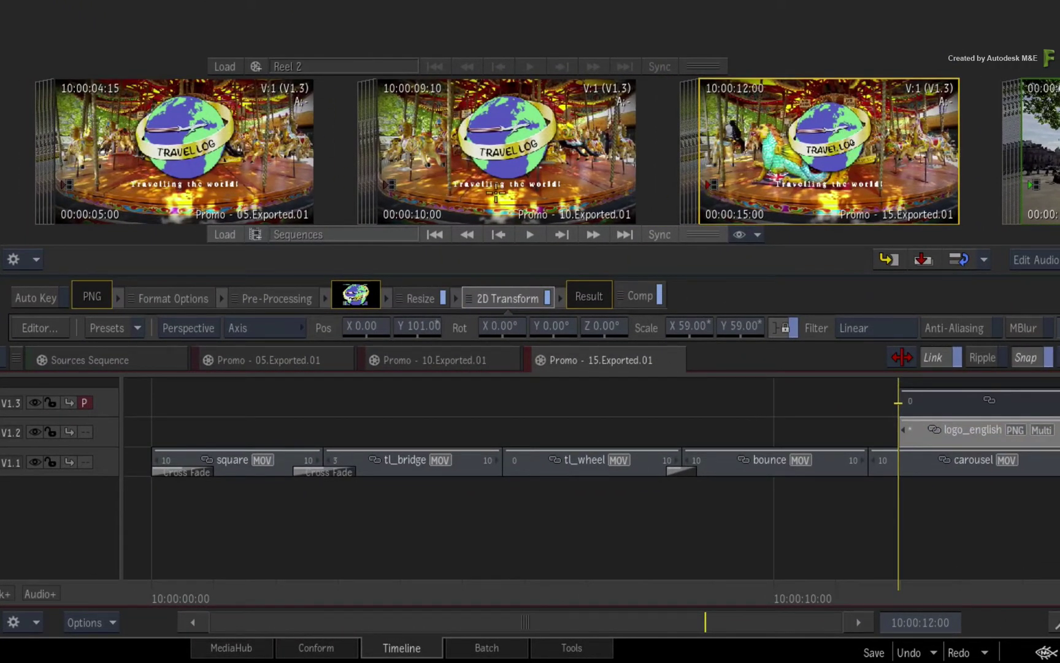
- Sync the logo_english segment's changes to its connected segments in the other promos and view the 15-second promo at 10:00:12:21
click(980, 437)
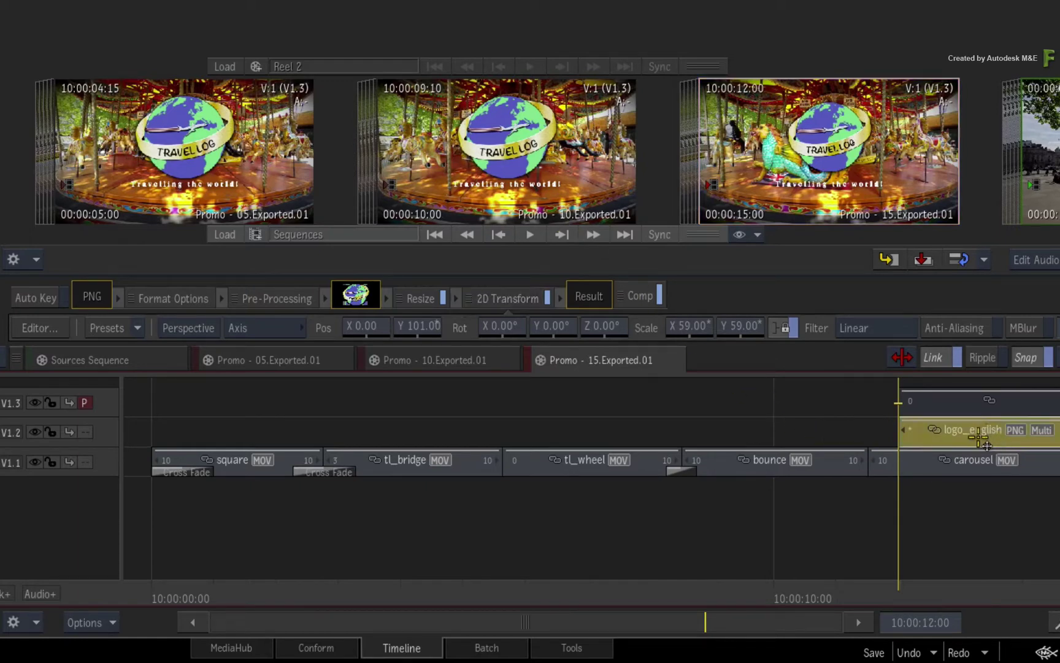
right_click(966, 435)
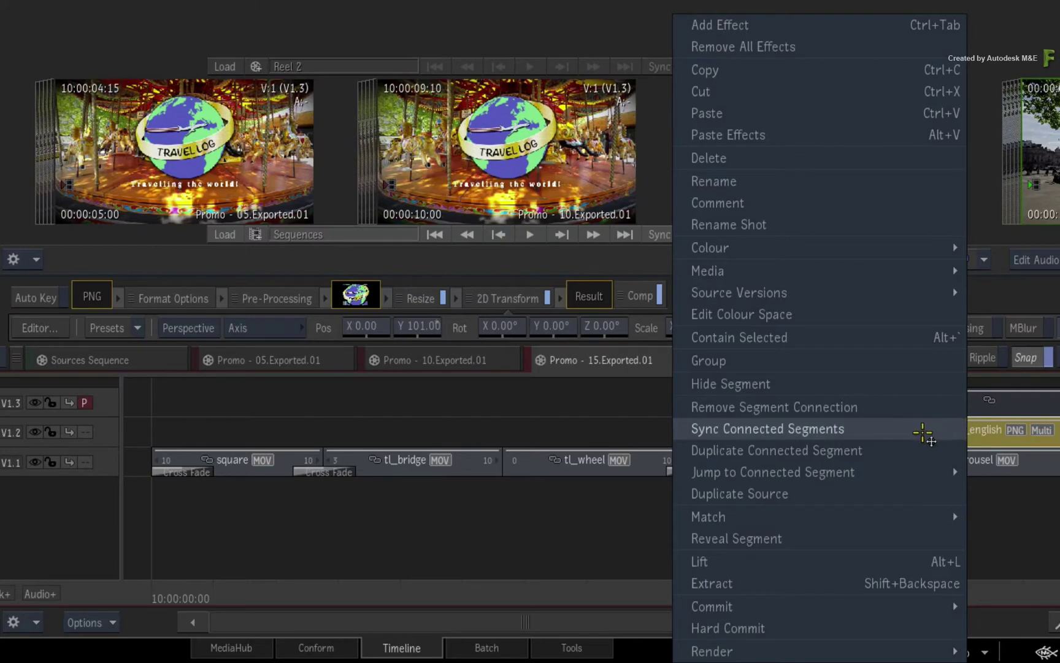
click(918, 432)
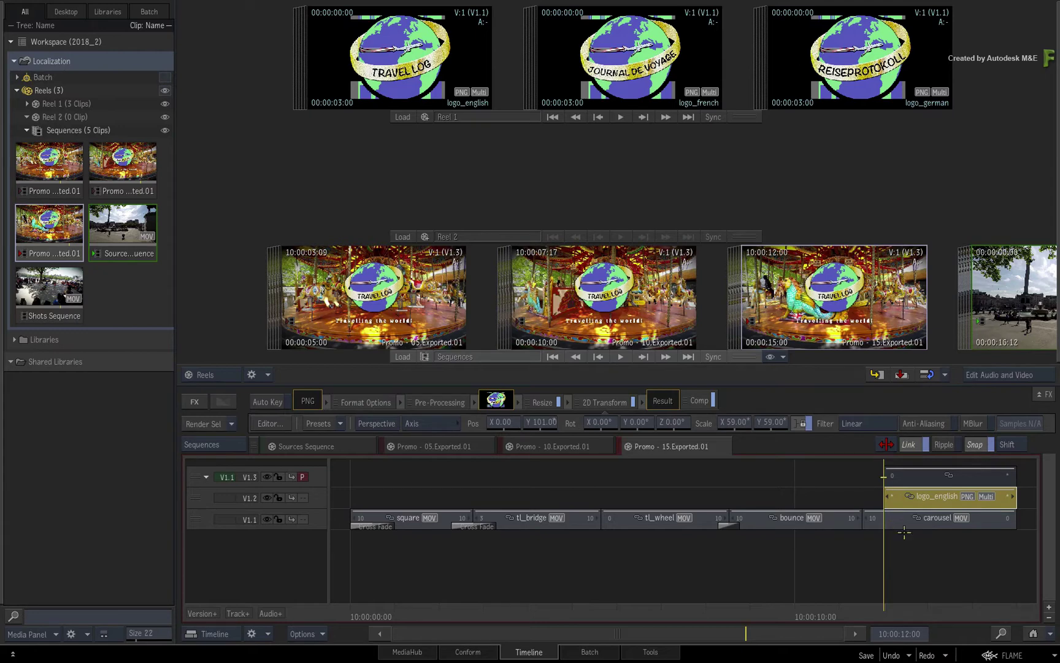
click(924, 555)
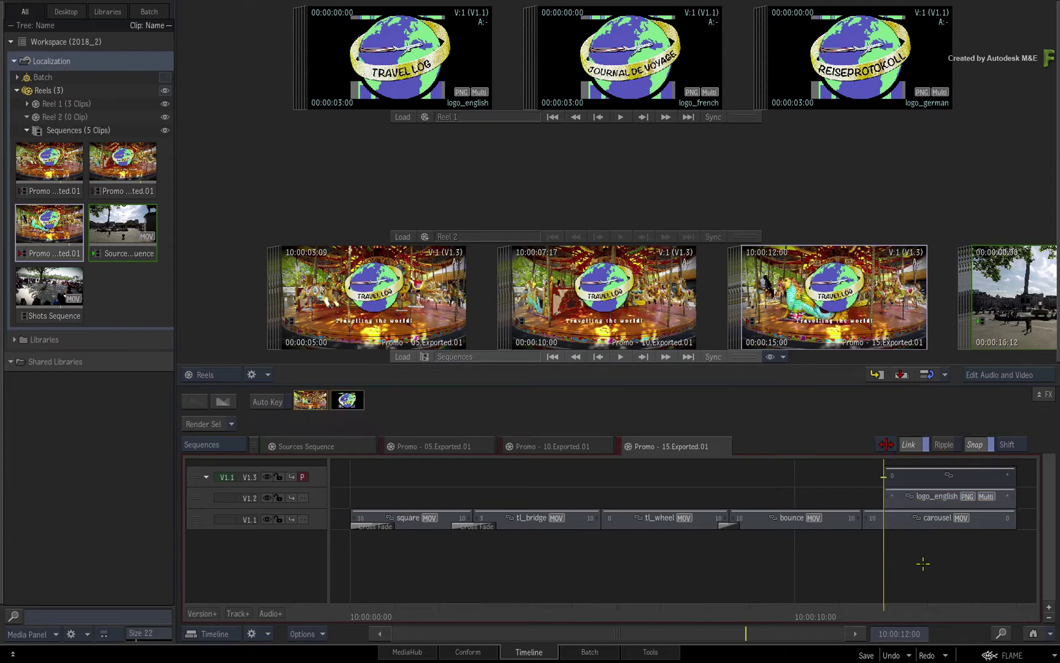
drag(897, 611, 923, 586)
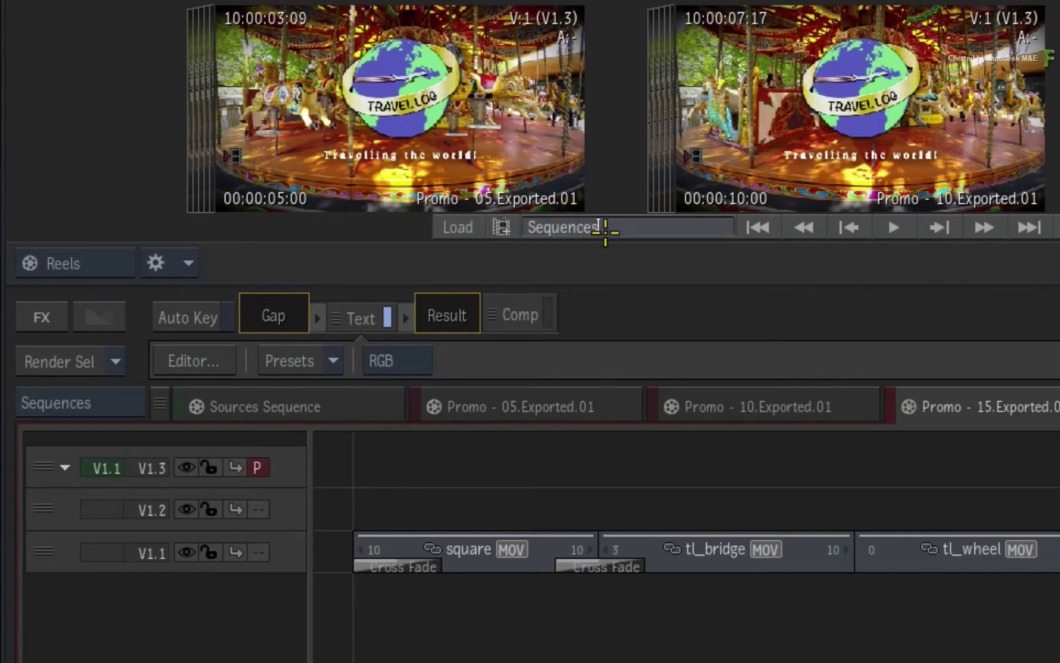
- Rename the Sequences reel as English
drag(602, 227, 528, 227)
text(English)
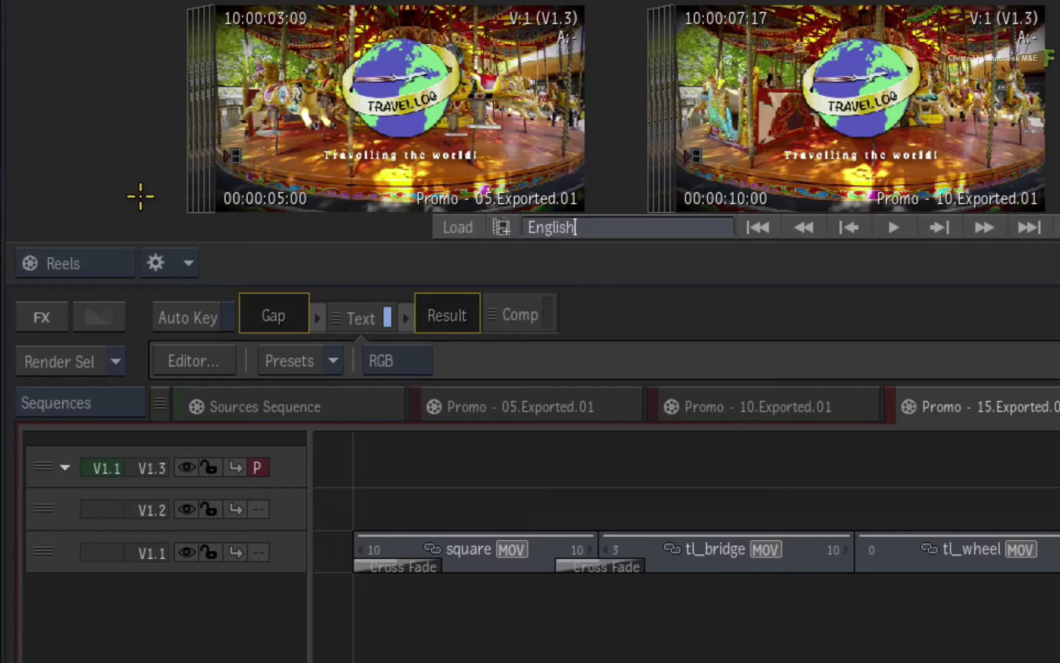
key(Return)
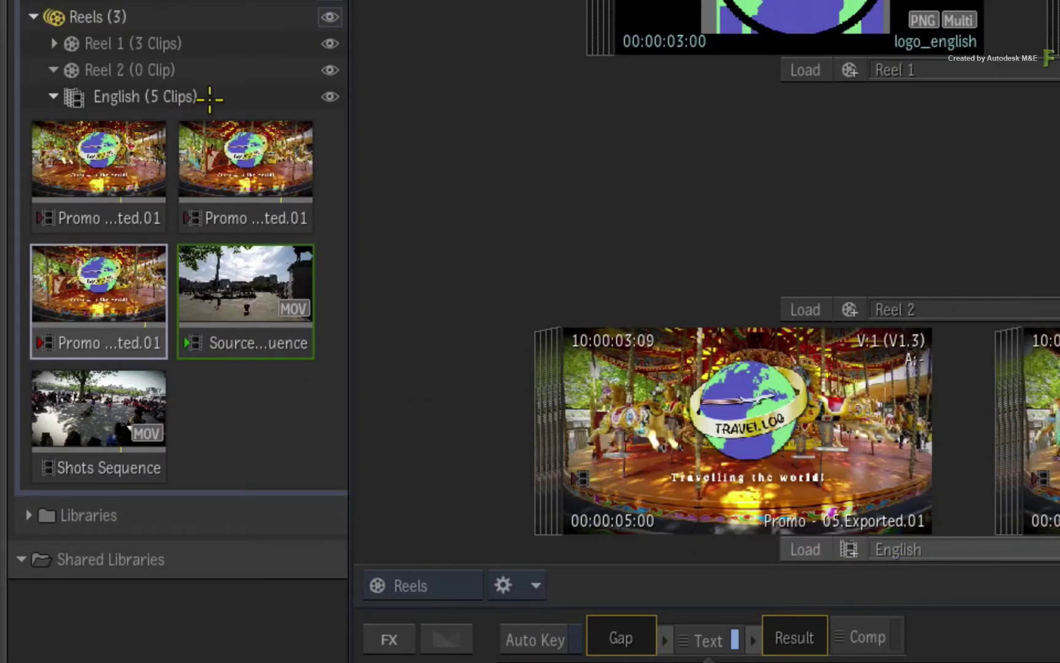
- Duplicate the English sequence reel and rename the copy as French
click(214, 97)
right_click(216, 97)
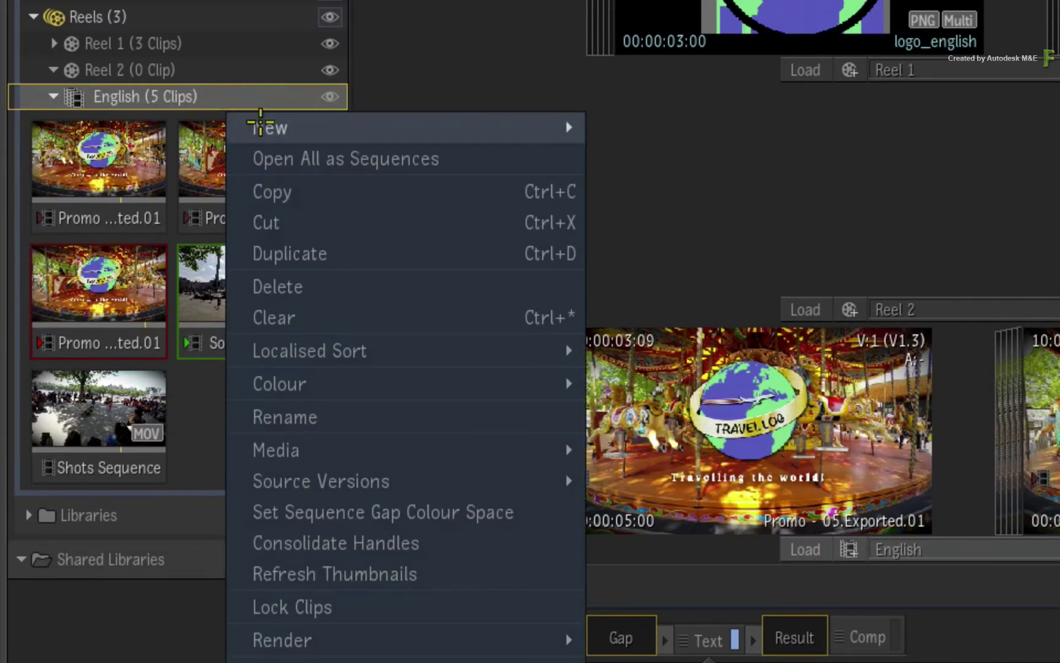
click(393, 253)
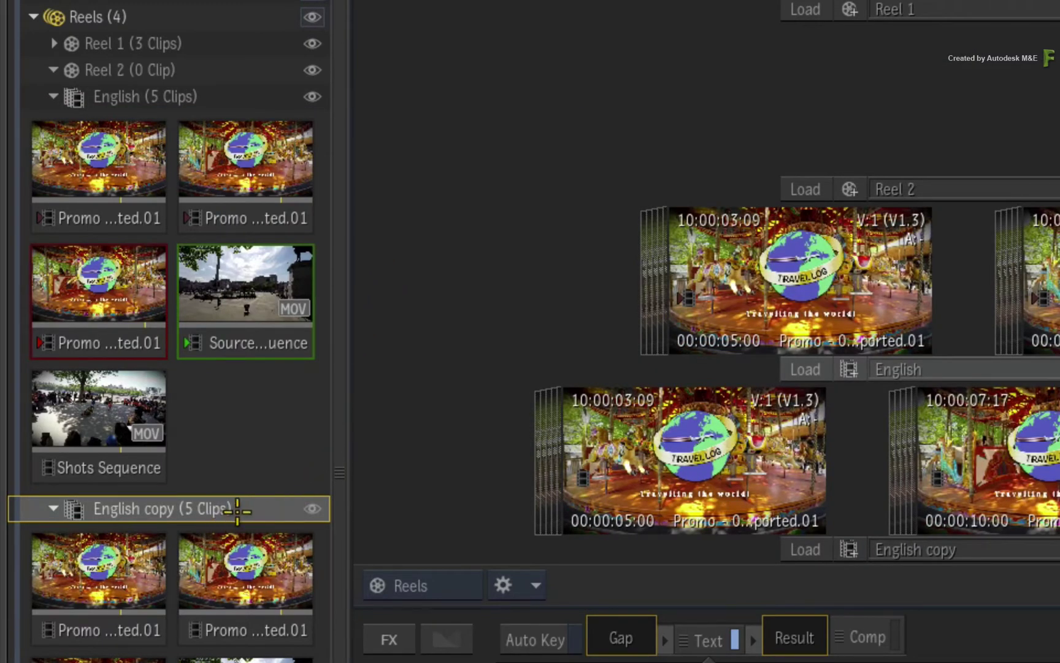
double_click(161, 514)
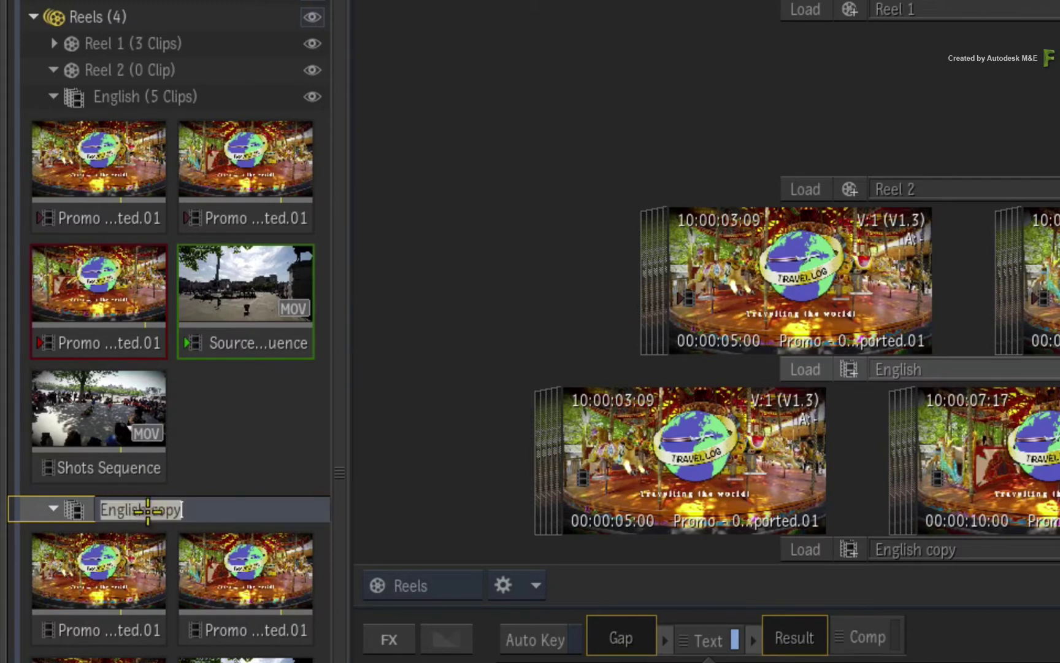
text(Fren)
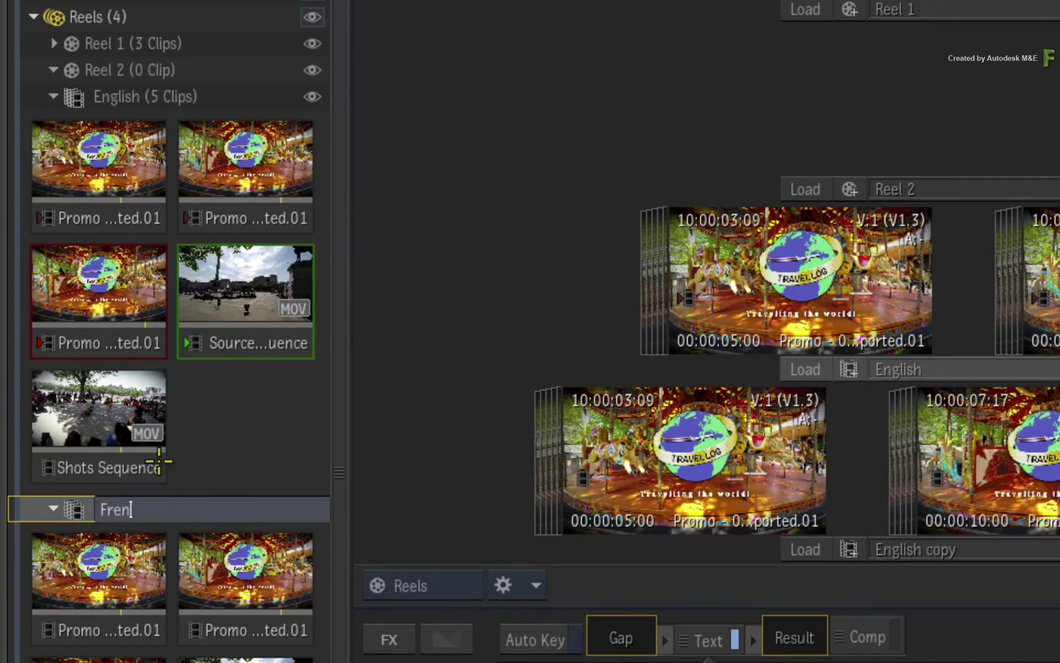
text(ch)
key(Return)
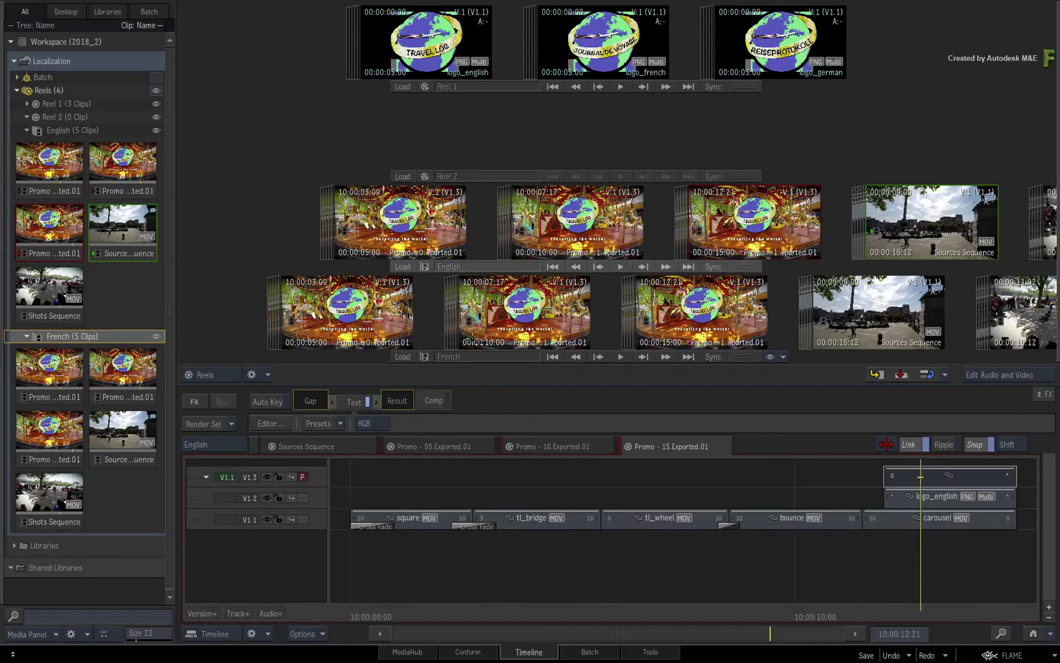
- Line up the French reel with the English one and open the French reel's 15-second promo in the timeline
drag(394, 323, 454, 324)
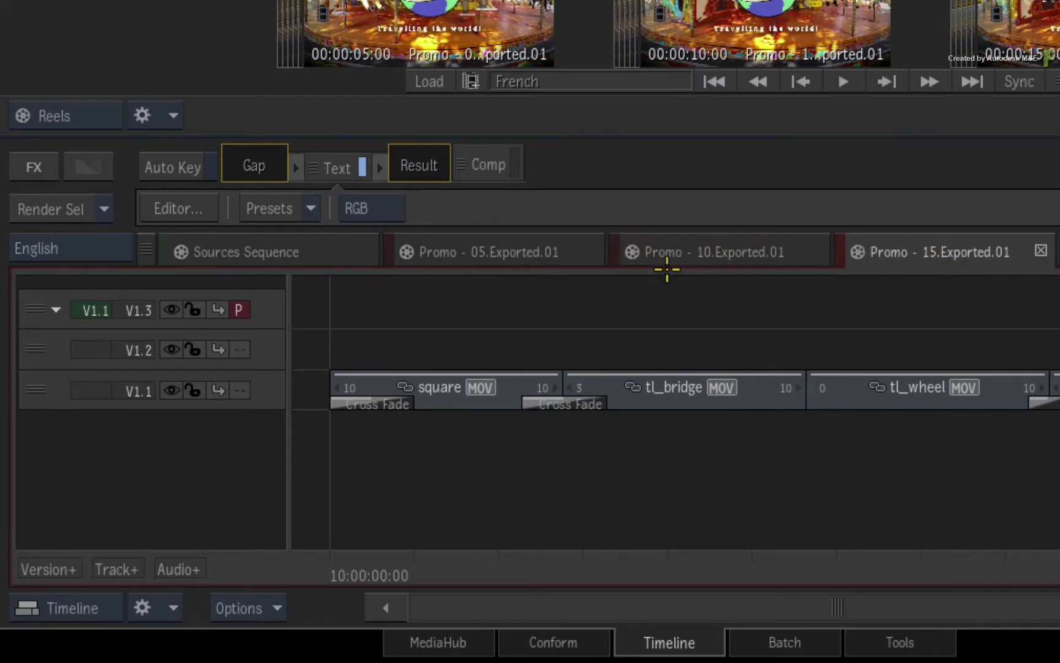
click(113, 243)
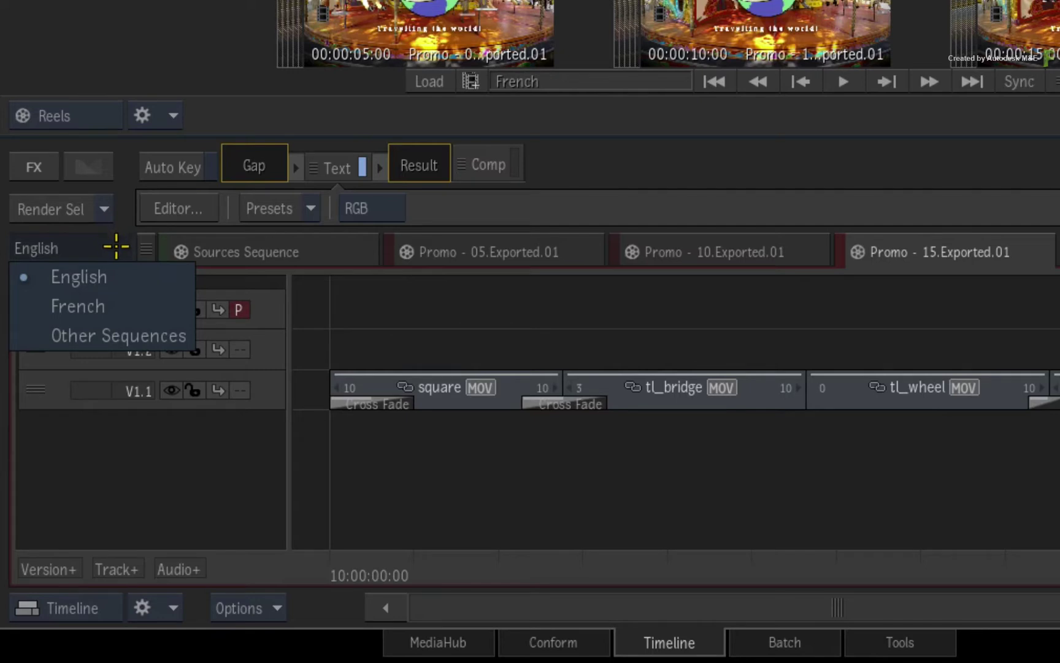
click(127, 306)
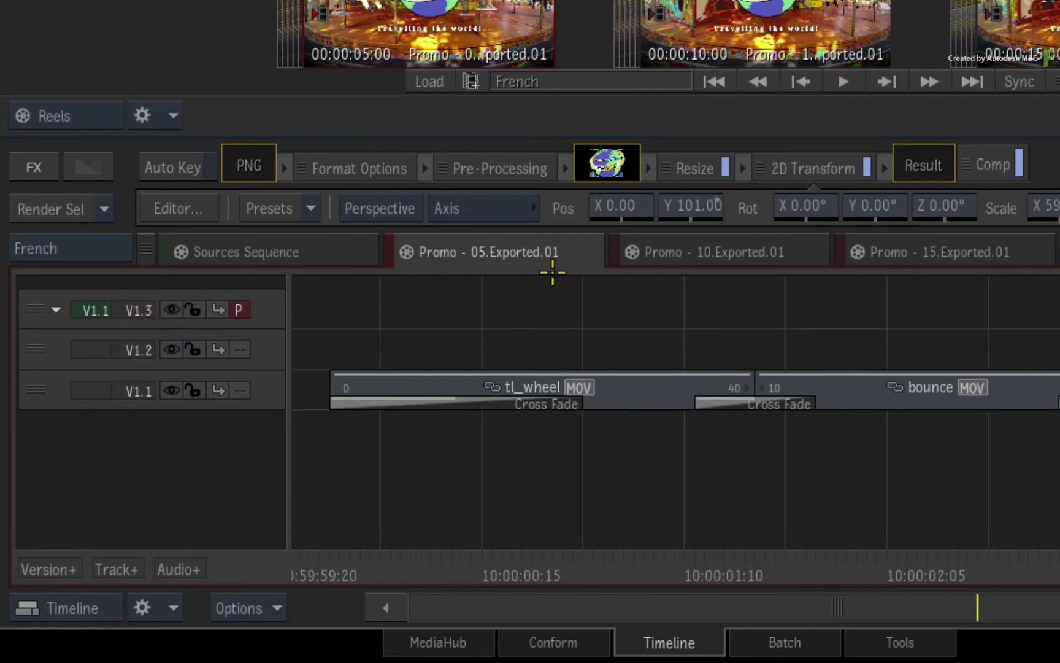
click(774, 252)
click(941, 253)
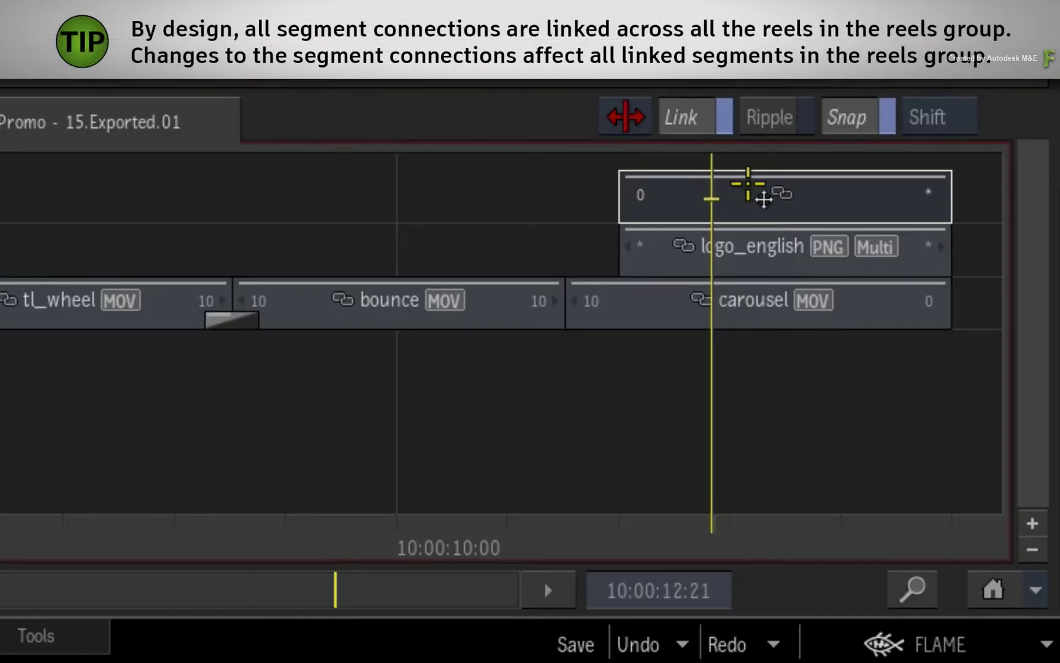
click(842, 194)
click(782, 250)
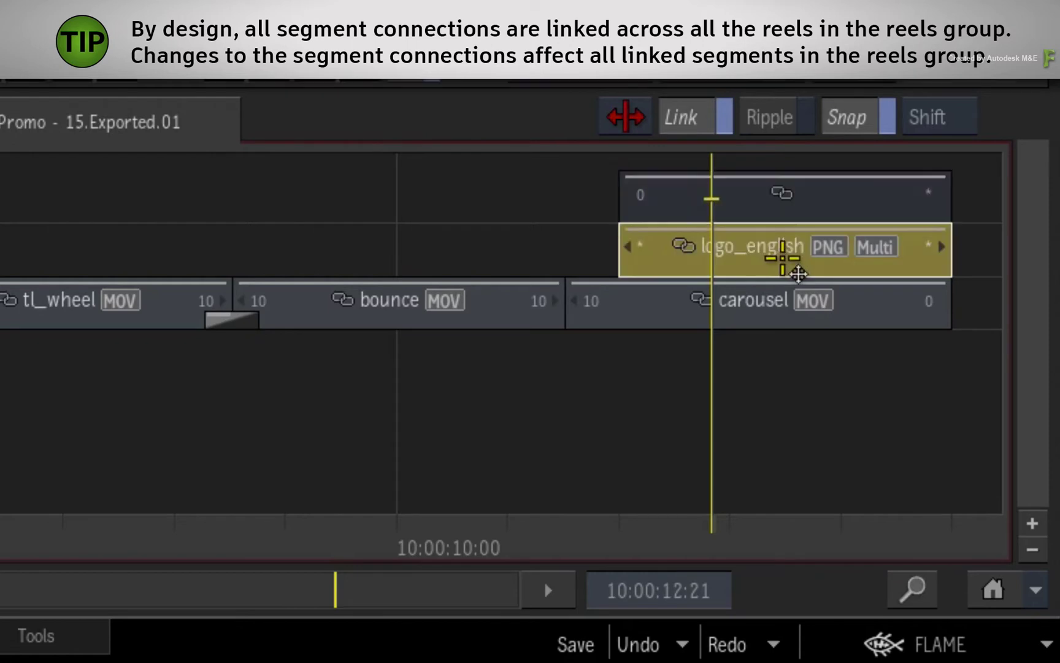
click(830, 208)
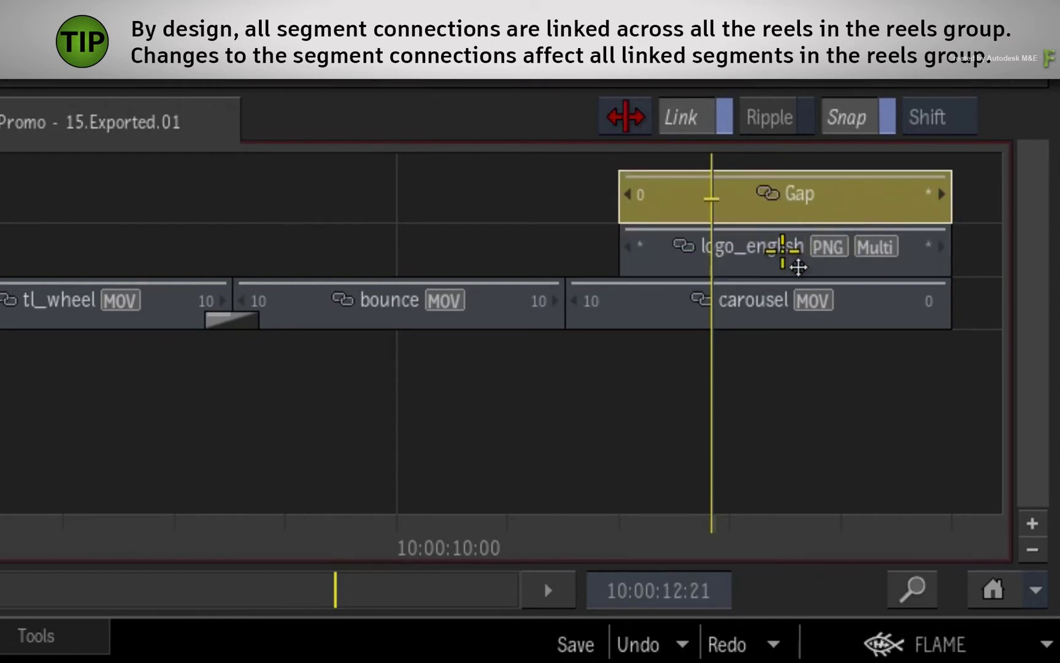
click(792, 252)
ctrl+click(858, 209)
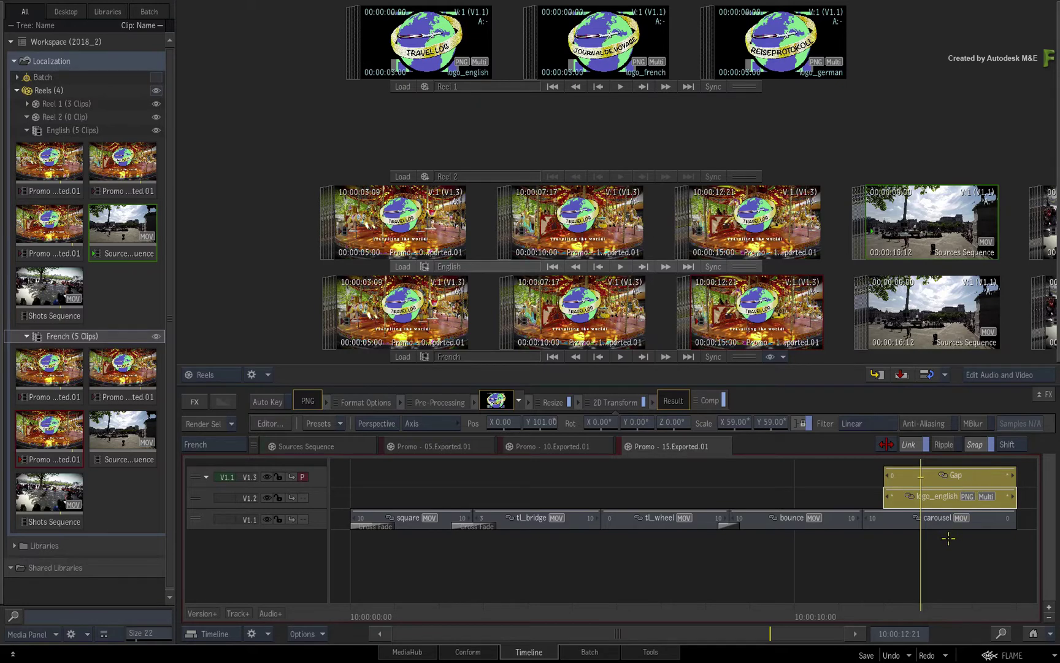
click(945, 539)
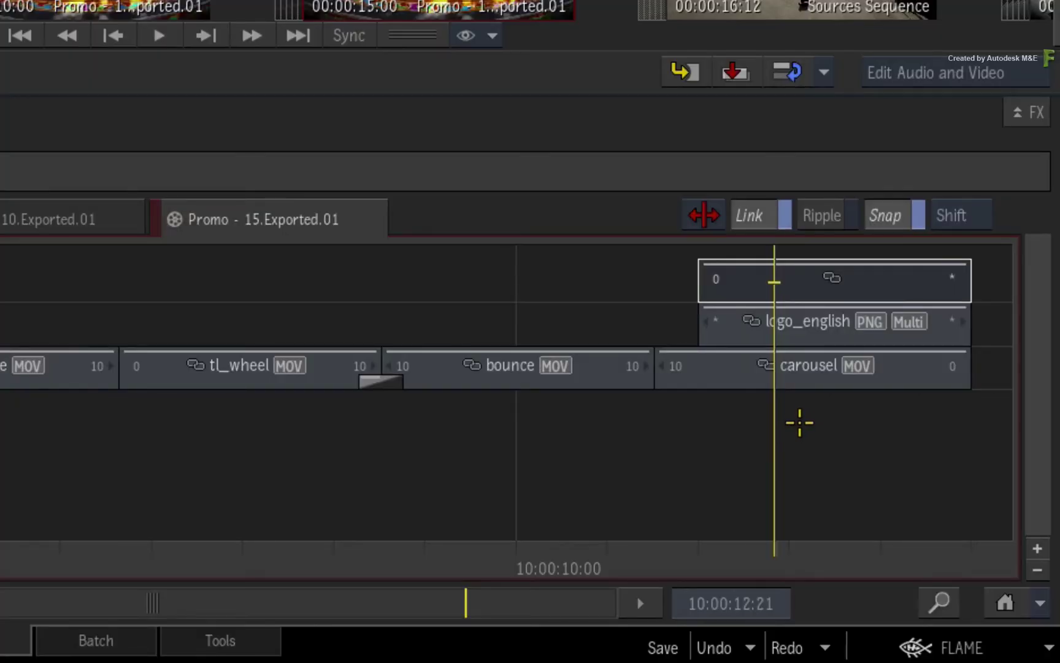
- Duplicate the connections of the tagline gap and logo_english segments with scope Current Reel and connection Replace On Current Segments
click(798, 296)
ctrl+click(799, 332)
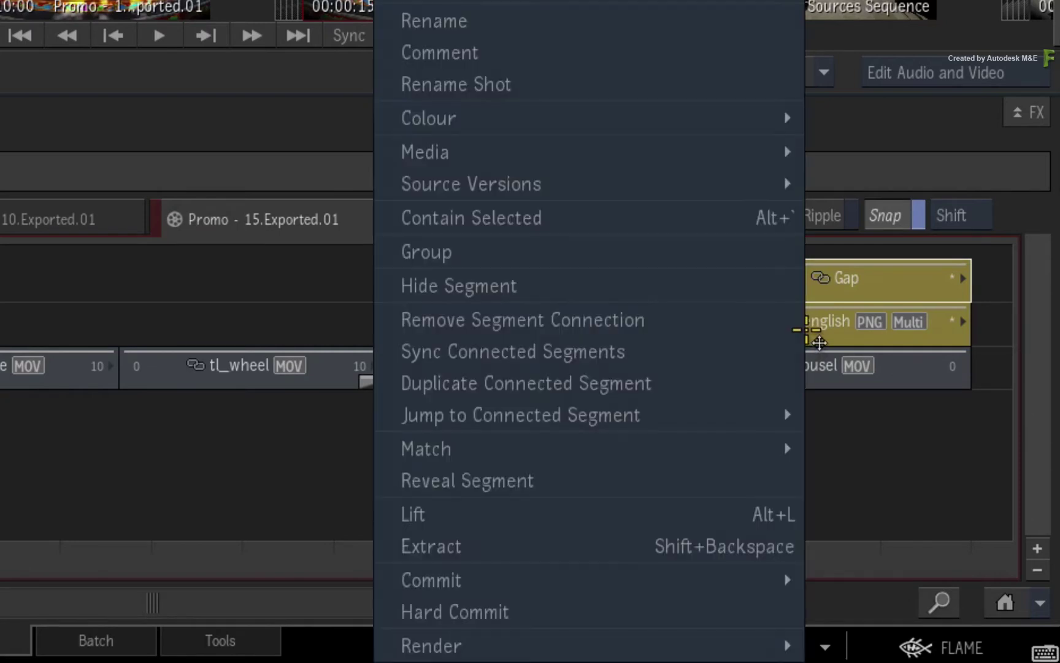
right_click(808, 328)
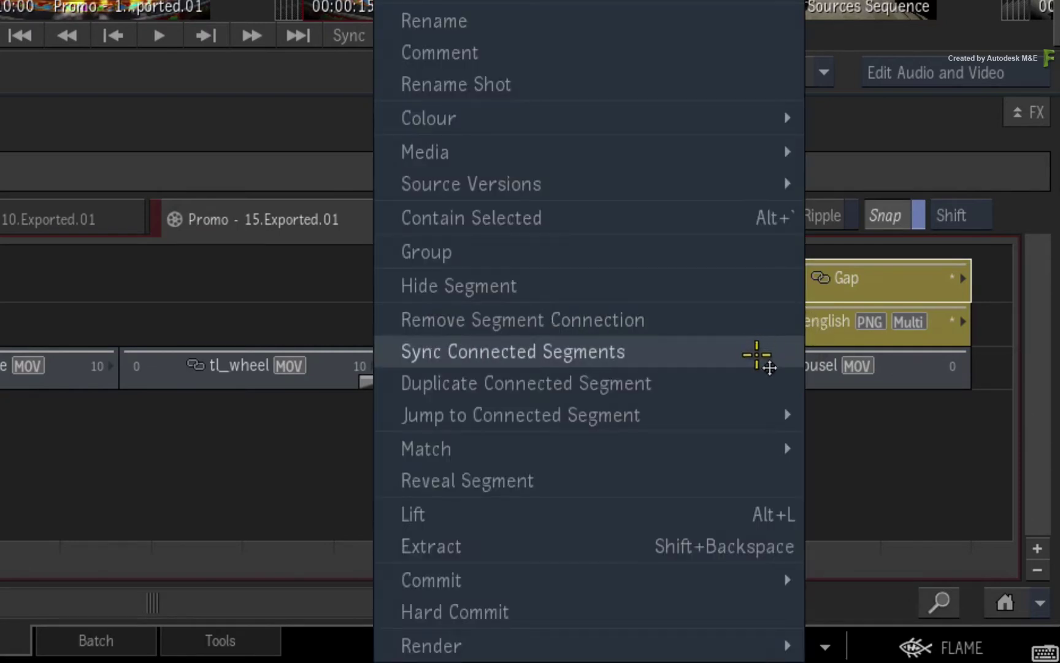
click(734, 383)
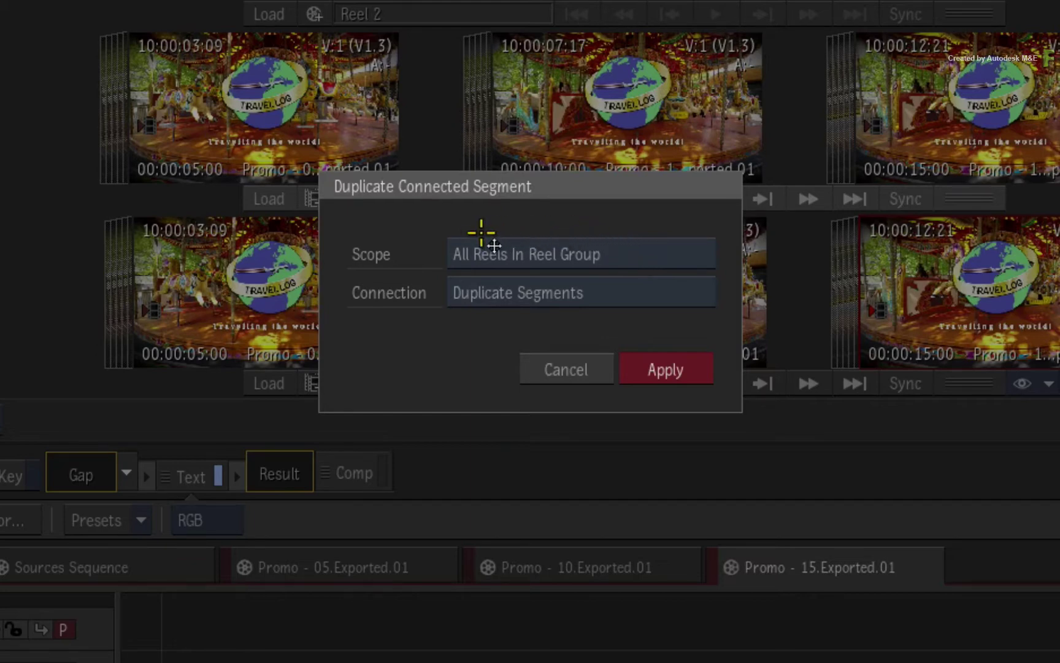
click(654, 254)
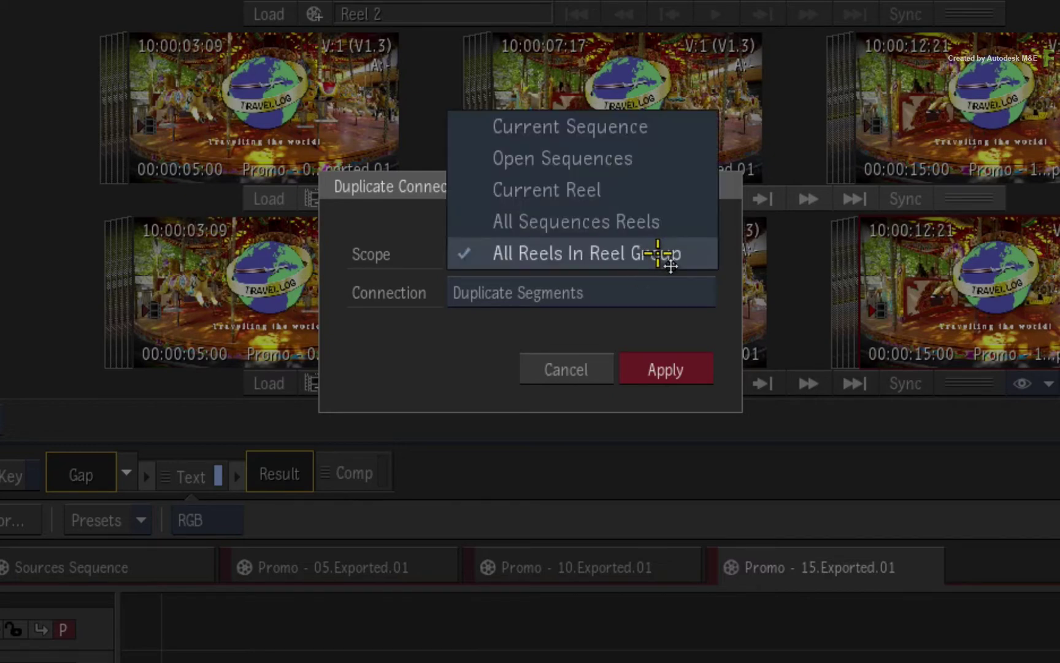
click(663, 191)
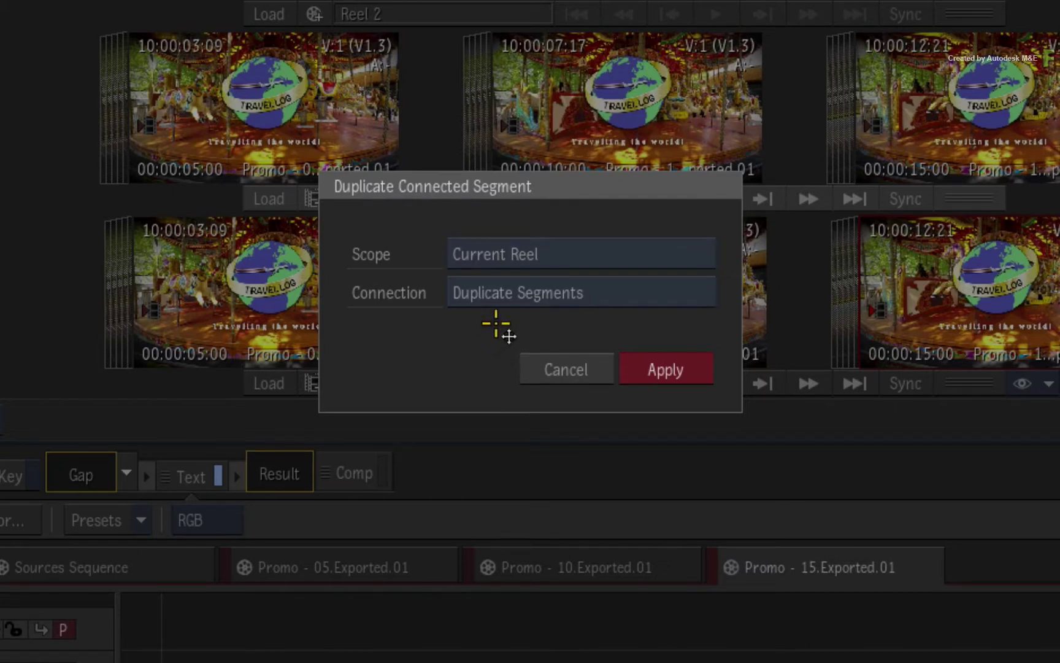
click(633, 297)
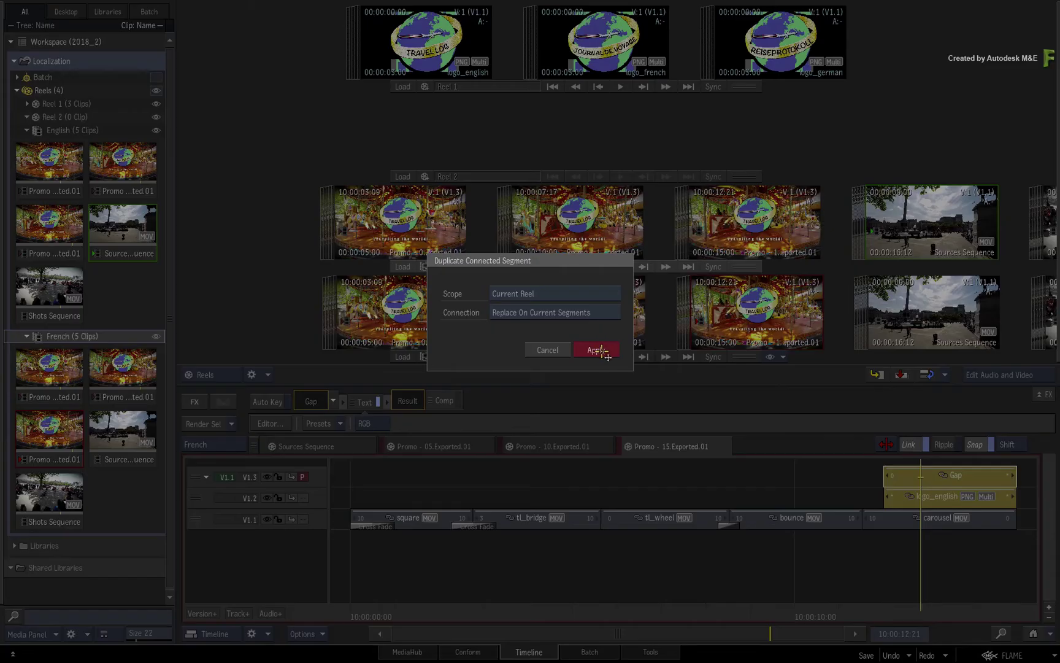
click(596, 350)
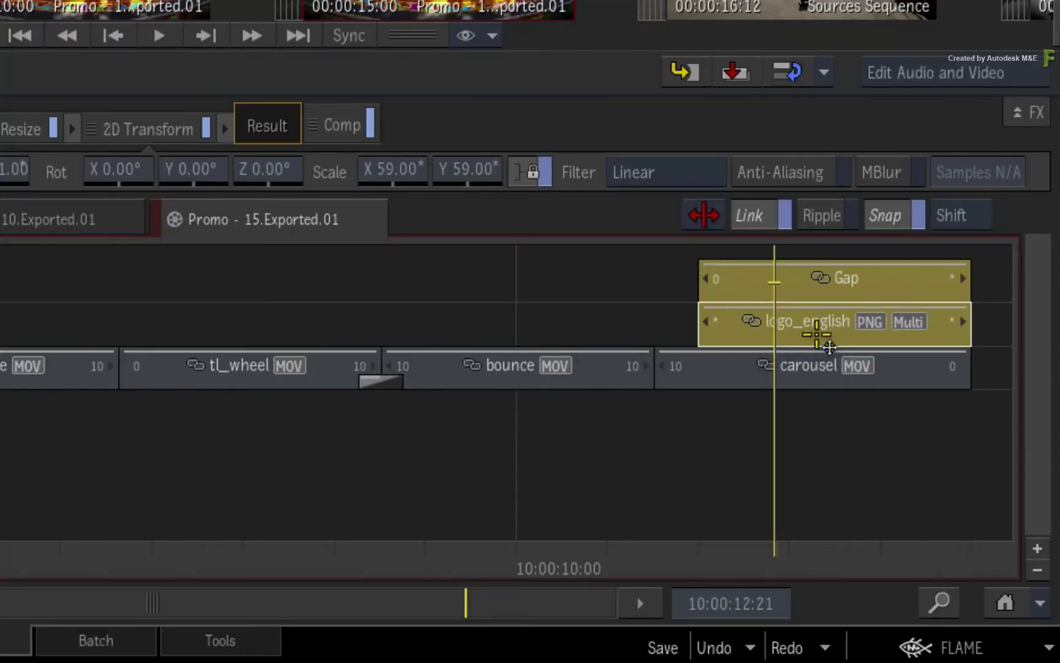
- Replace the media of the logo_english segment in the French 15-second promo with the logo_french clip
click(942, 500)
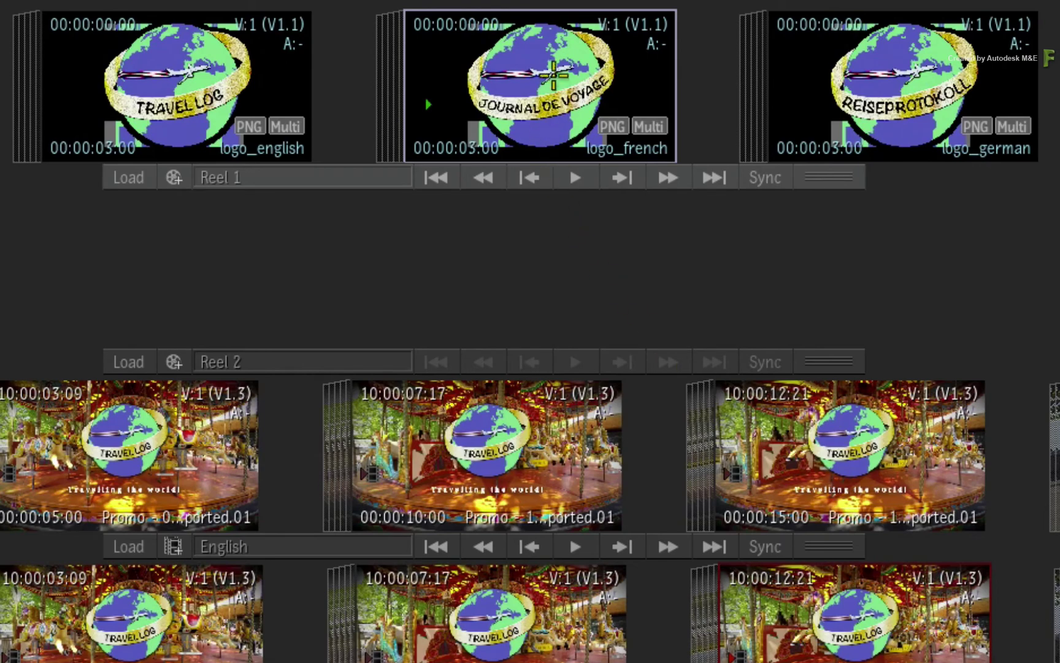
click(543, 80)
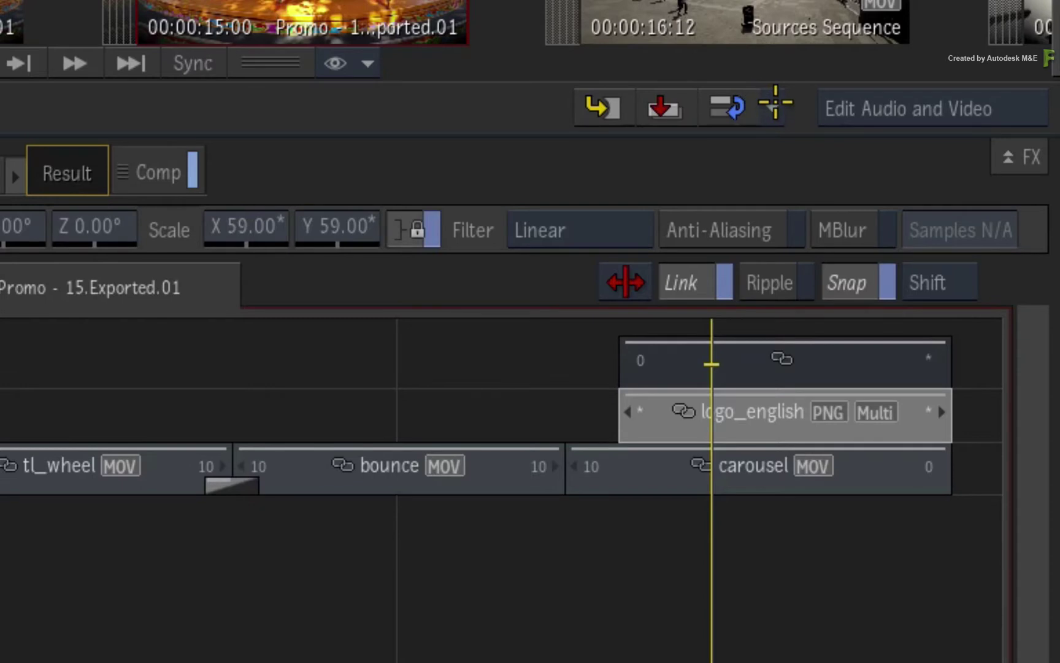
click(945, 375)
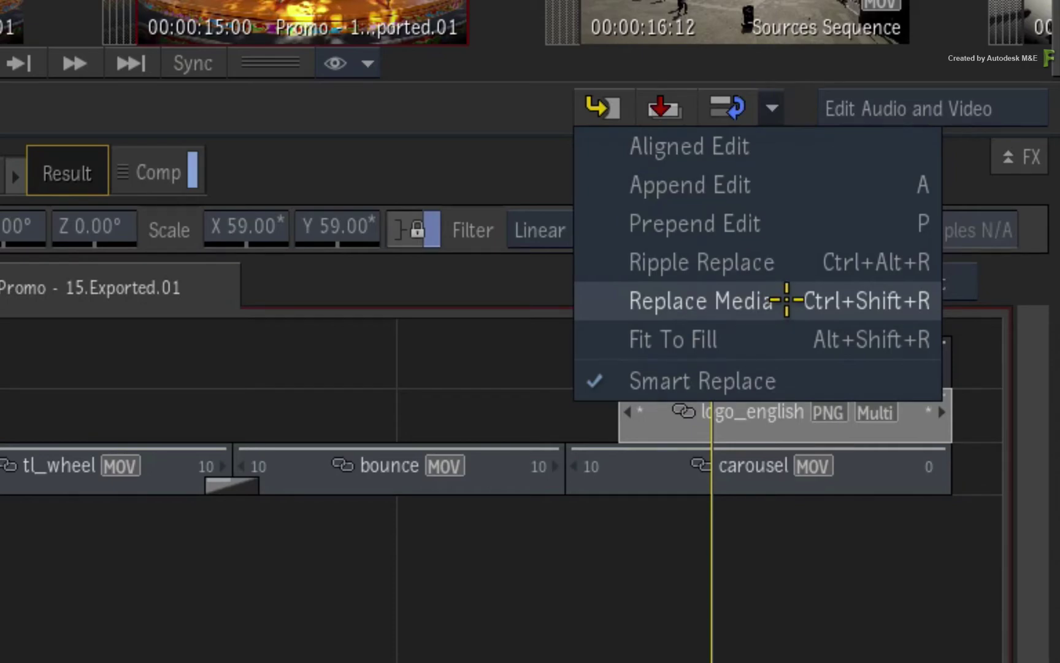
click(786, 300)
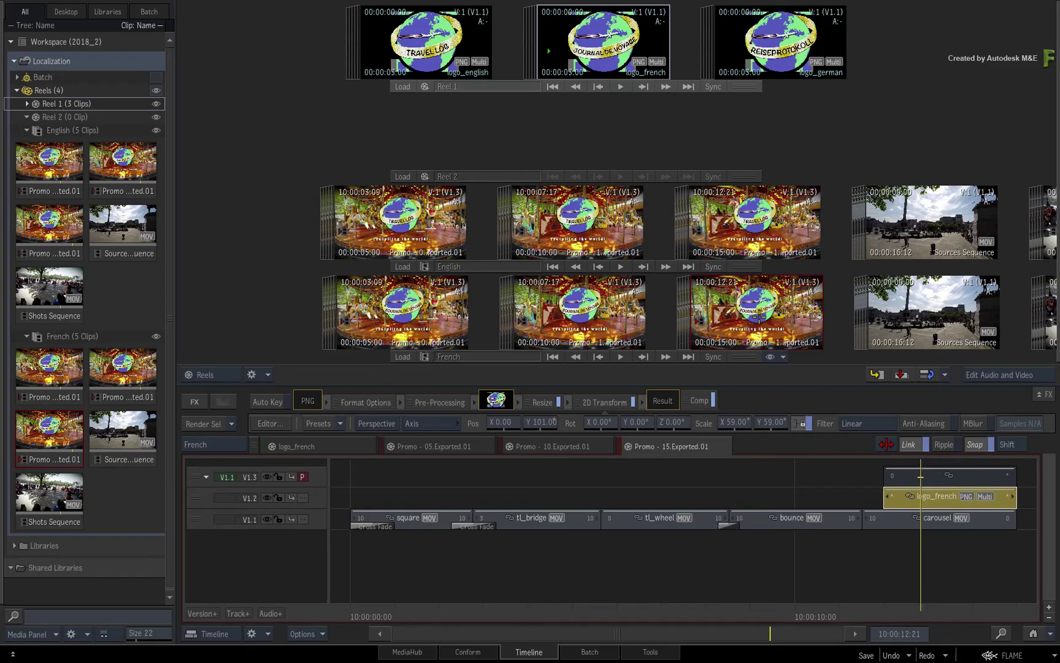
- Display the French 15-second promo in the player and check the logo in the 5 and 10 second versions
double_click(924, 388)
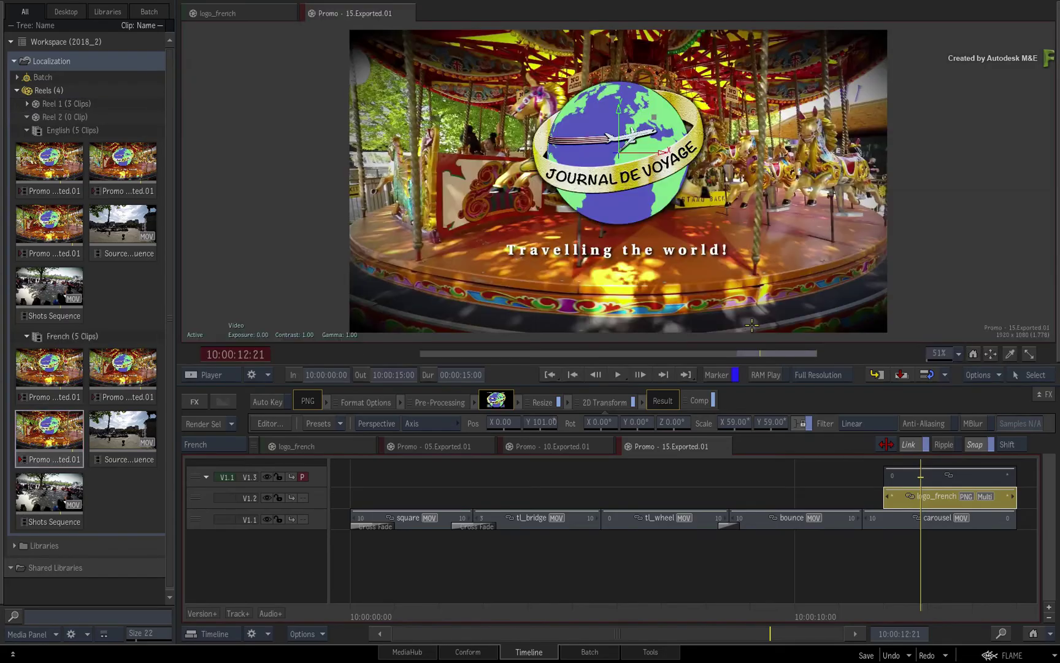
click(563, 447)
click(448, 446)
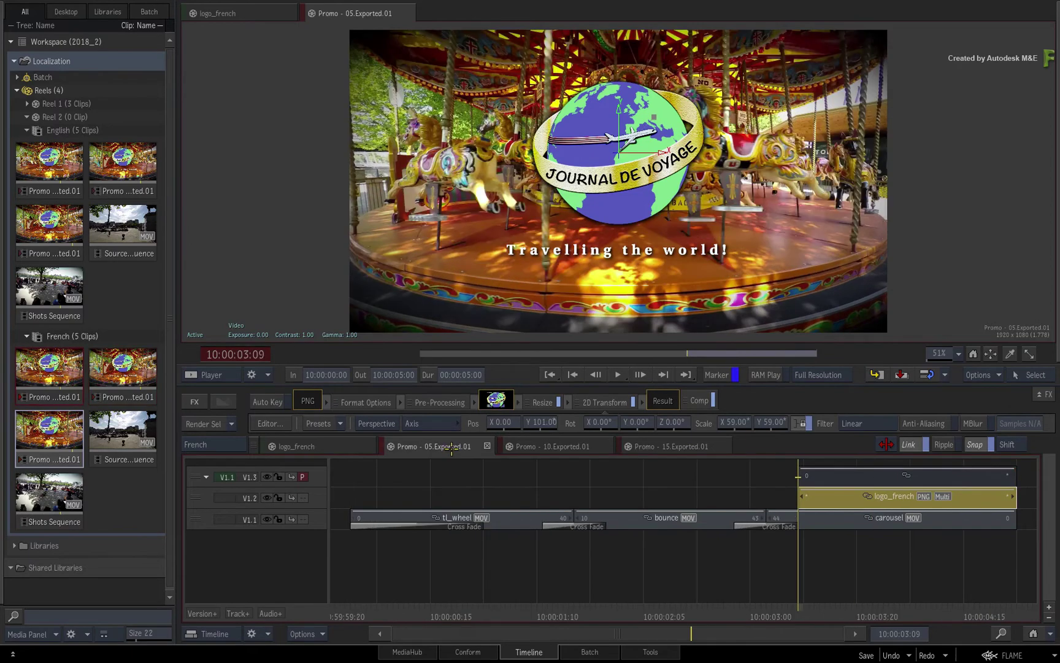
click(554, 446)
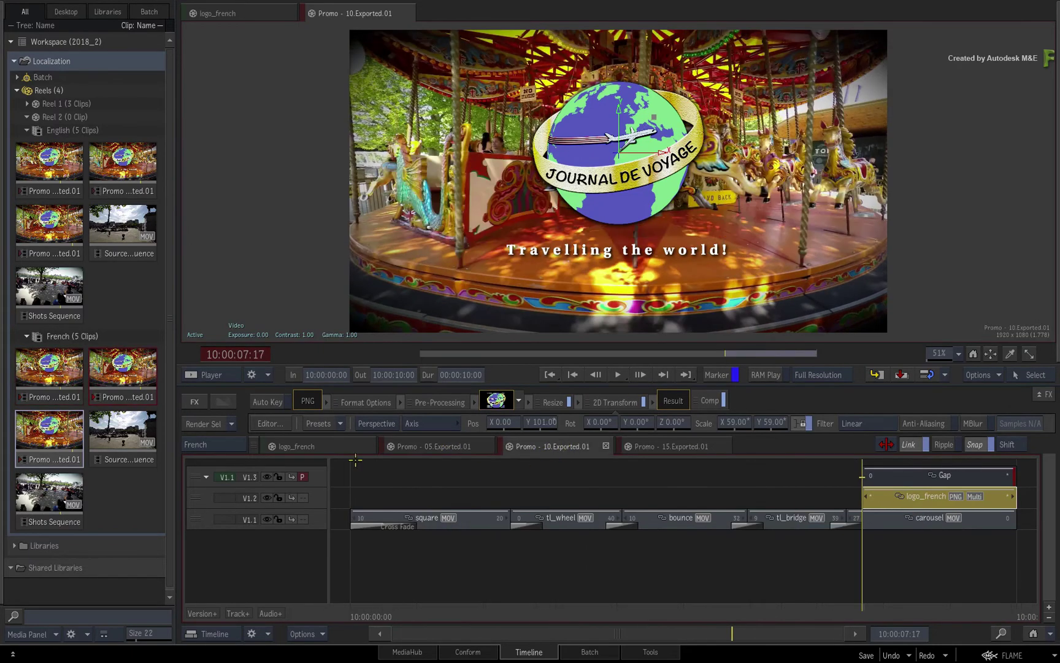
- Check the logo in the English reel's 5 and 15 second promos, and return to the French 15-second promo
click(233, 445)
click(239, 459)
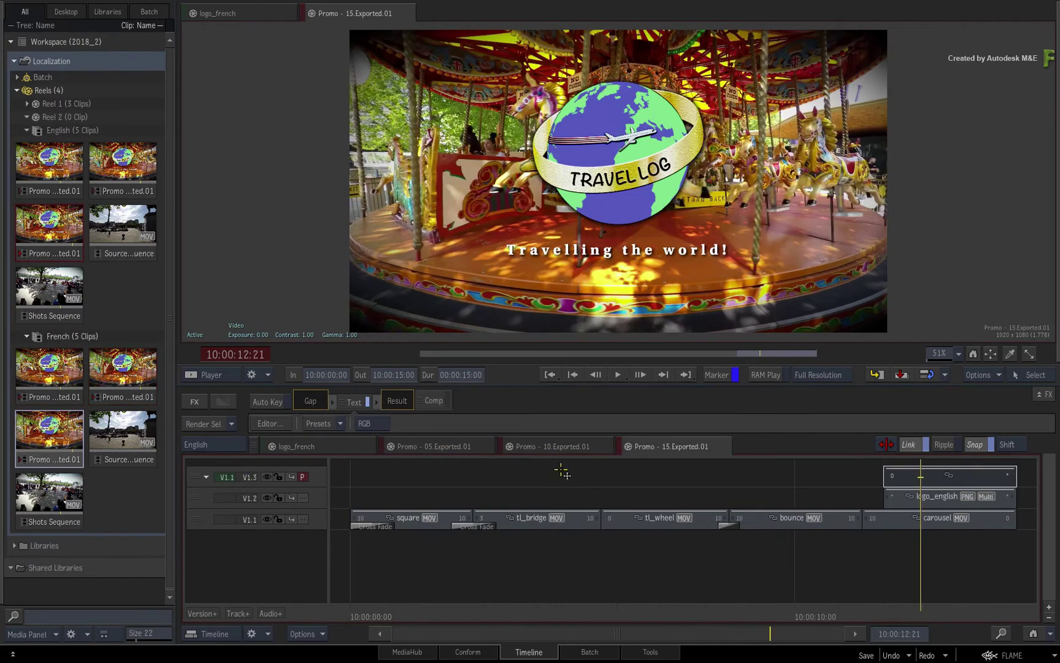
click(451, 446)
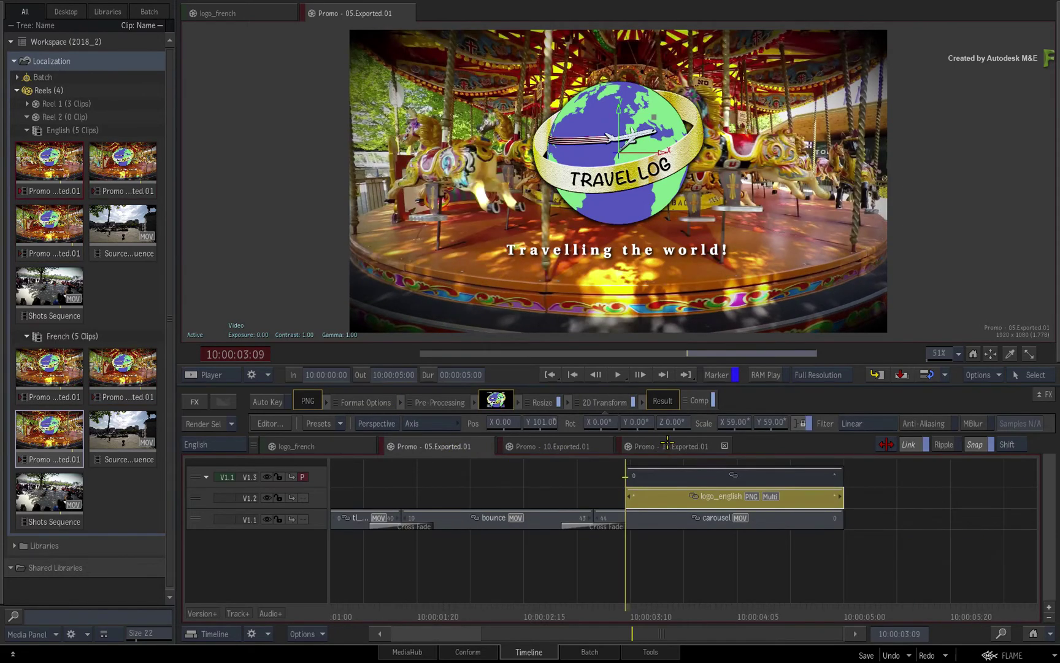
click(667, 444)
click(216, 452)
click(245, 470)
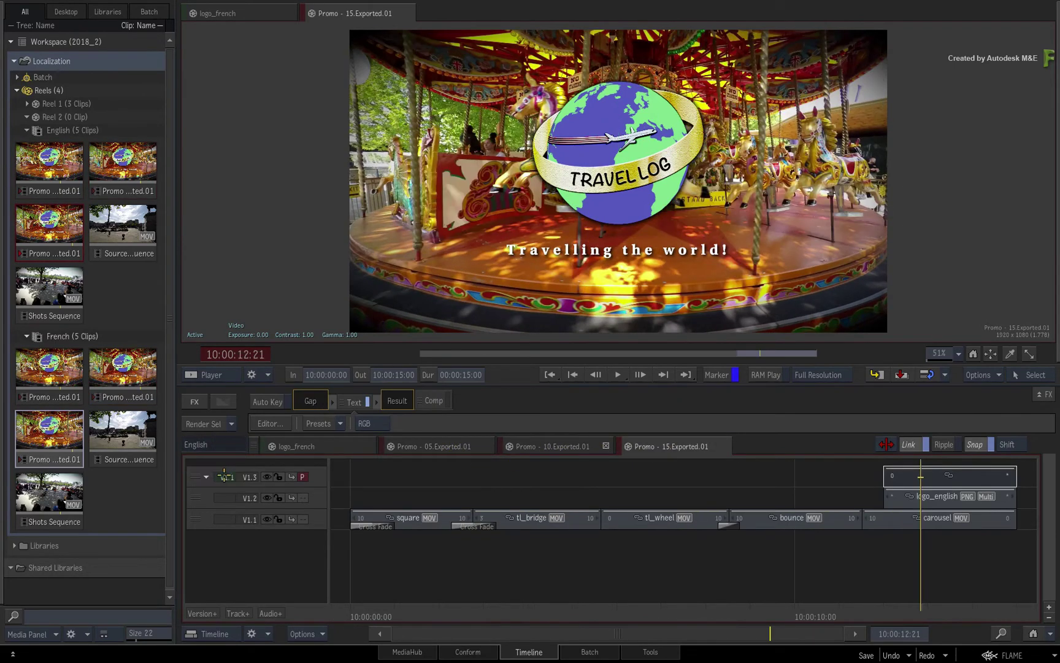
click(675, 447)
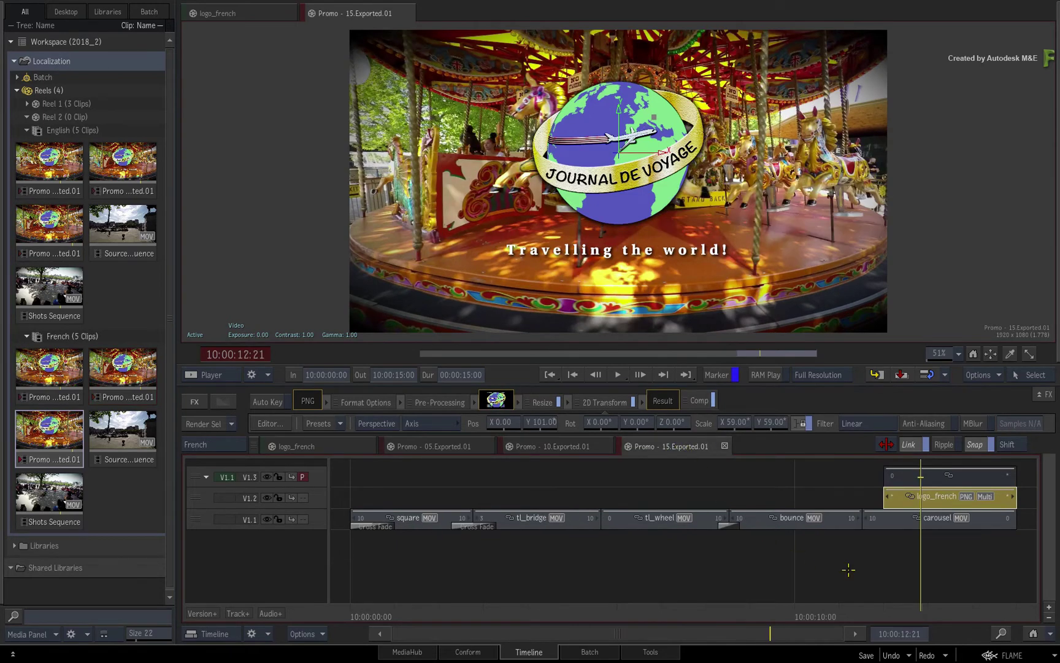
- Load the tagline_french text setup from the french folder into the 15-second promo's gap segment Text effect and exit the editor
click(937, 484)
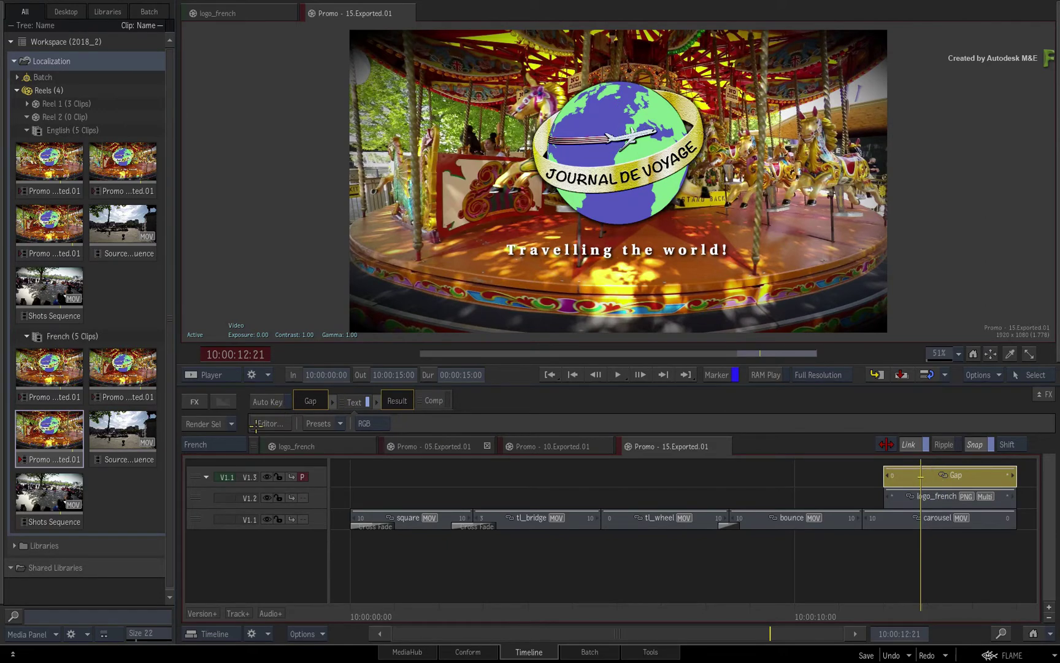
click(256, 424)
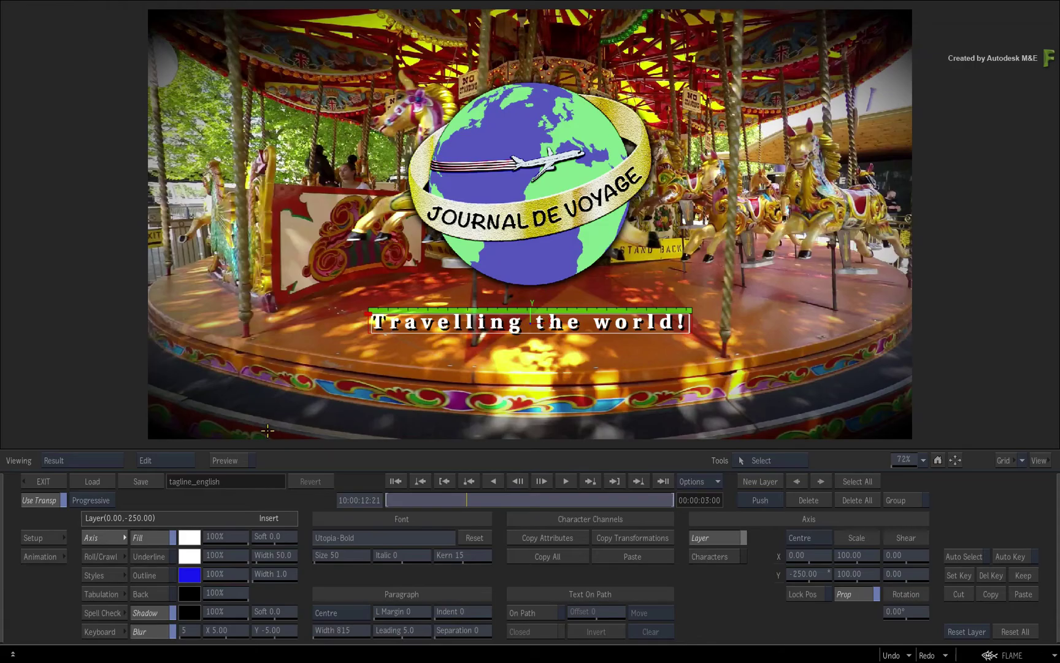
click(85, 483)
click(446, 50)
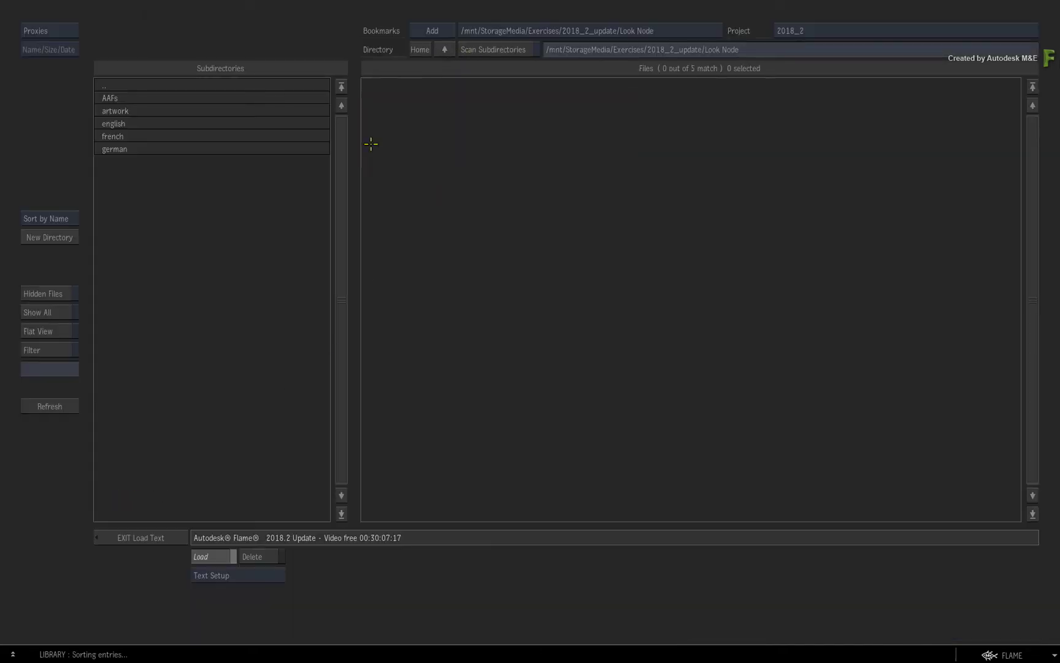
click(151, 136)
click(400, 127)
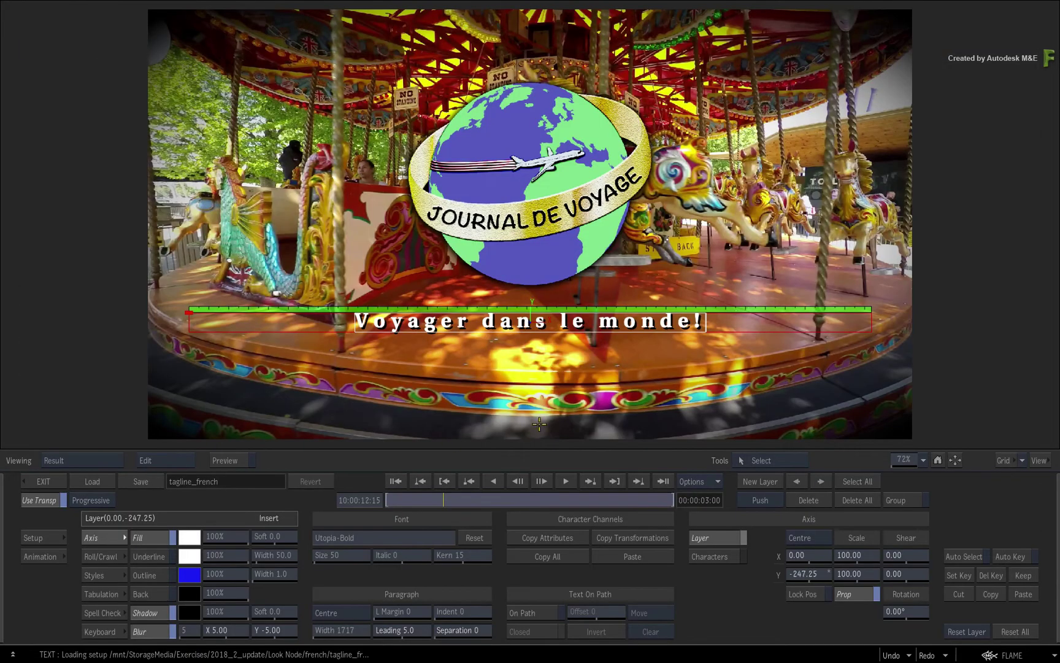
click(49, 481)
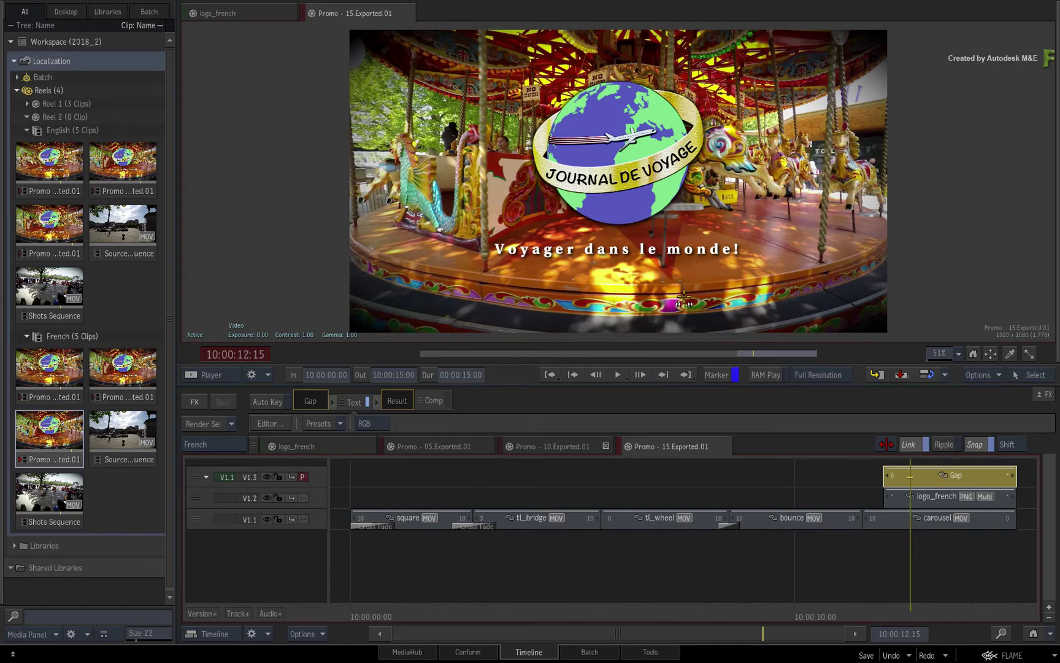
- Display the reels with the French promos aligned and sync the tagline gap segment's text to its connected segments
key(ctrl+4)
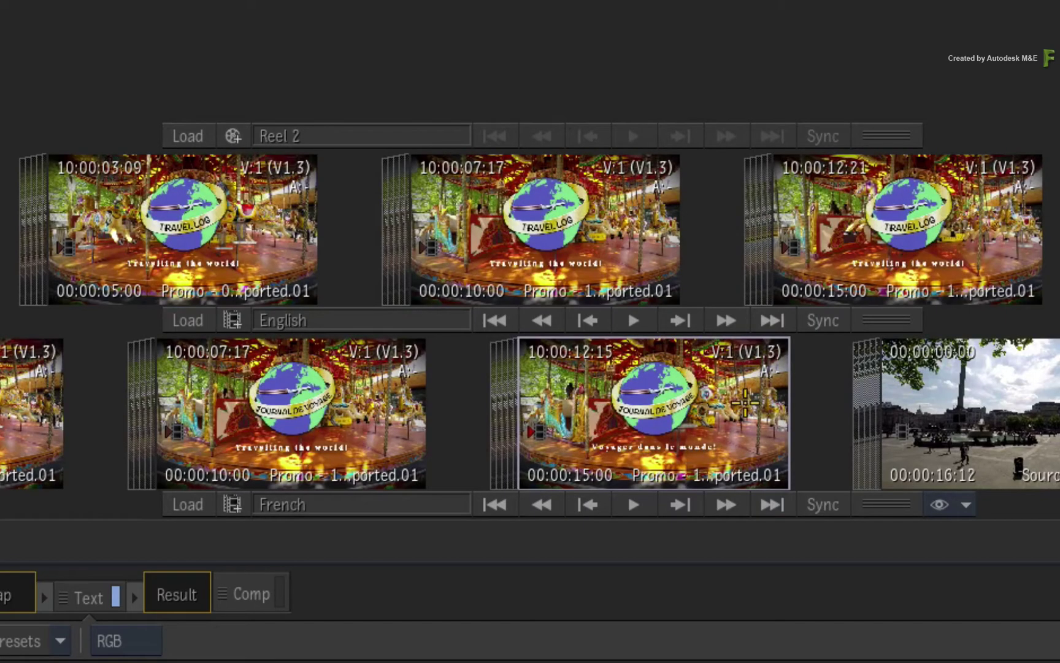
drag(664, 405, 912, 410)
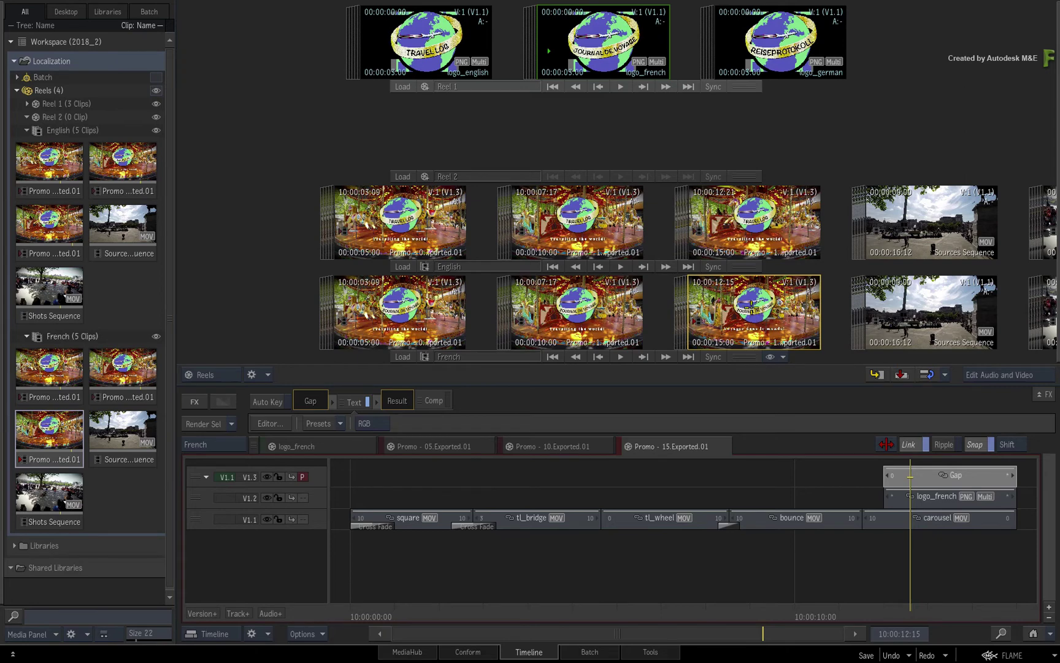
right_click(920, 479)
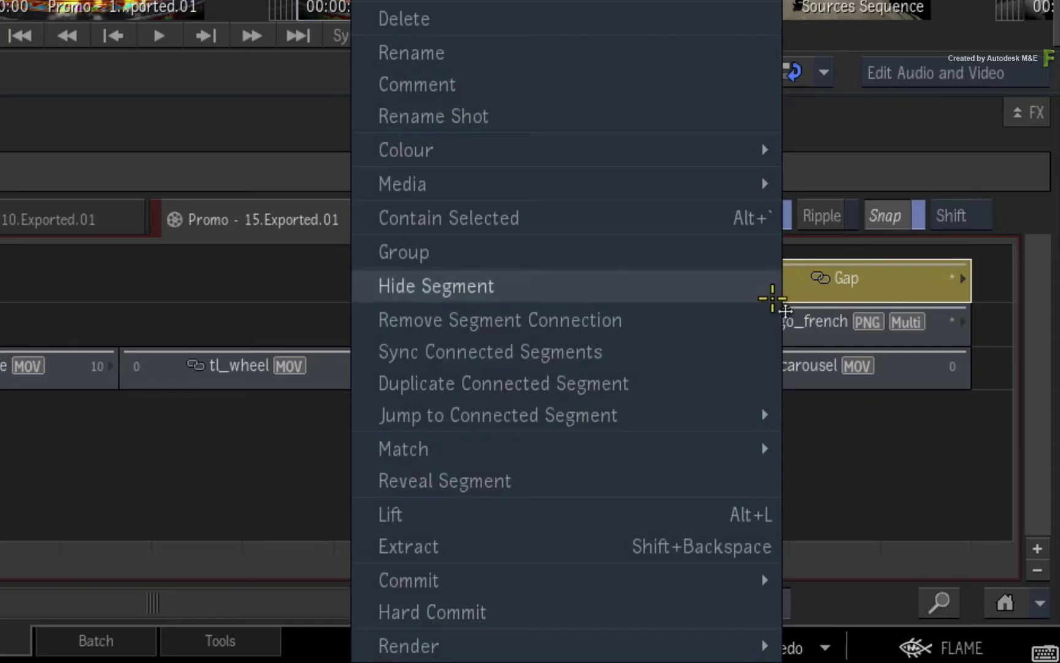
click(730, 359)
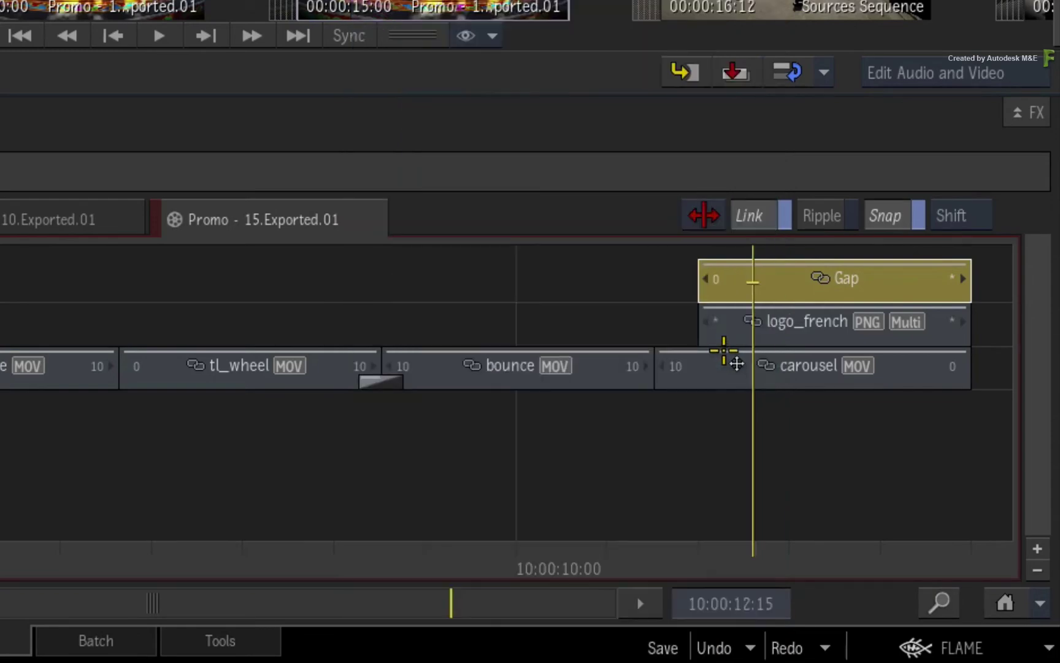
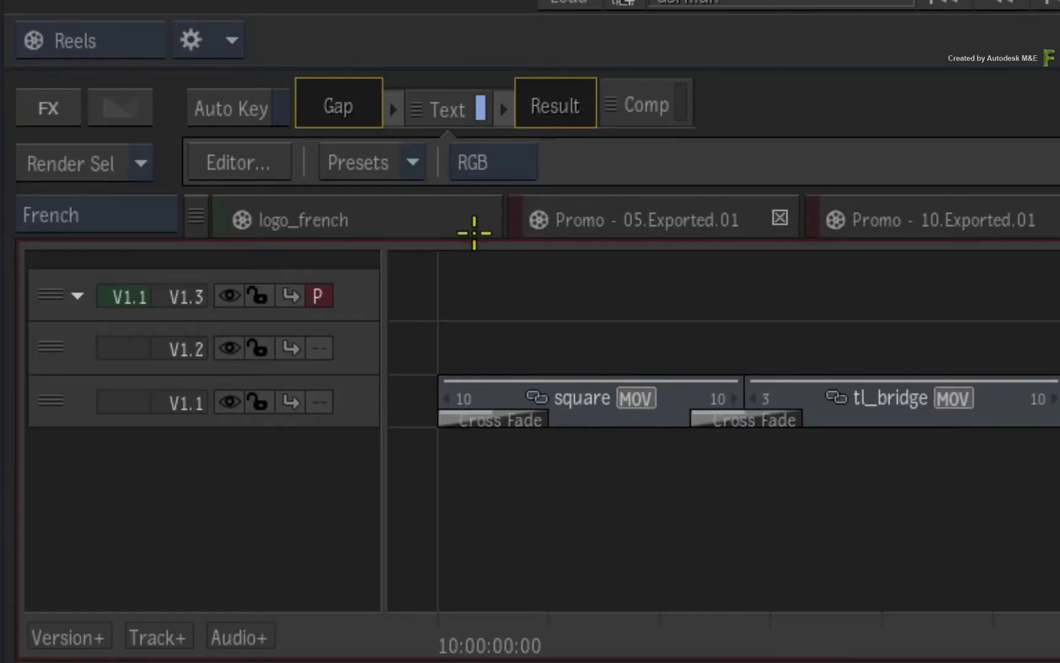
- Duplicate the connected gap and logo_french segments in the German 15-second promo, with scope Current Reel and connection Replace On Current Segments
click(213, 444)
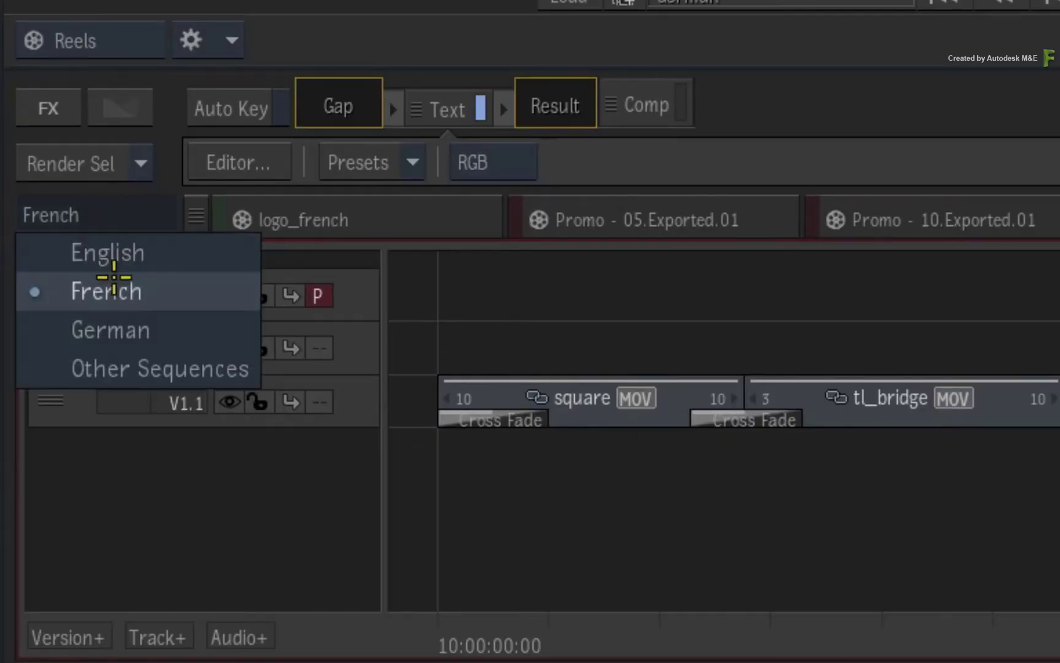
click(132, 335)
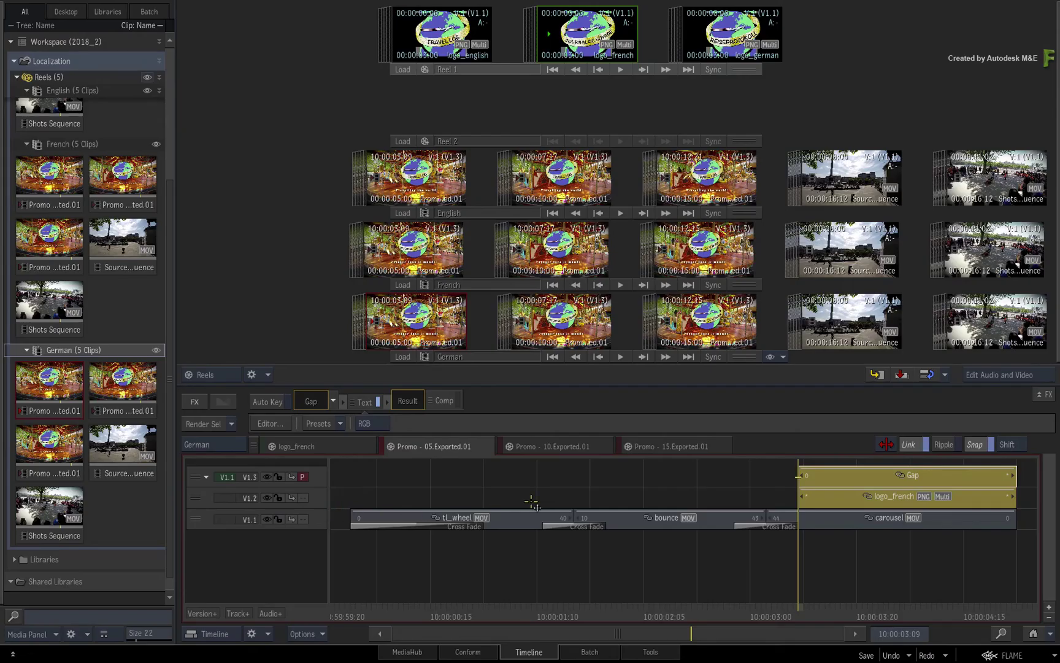
click(699, 447)
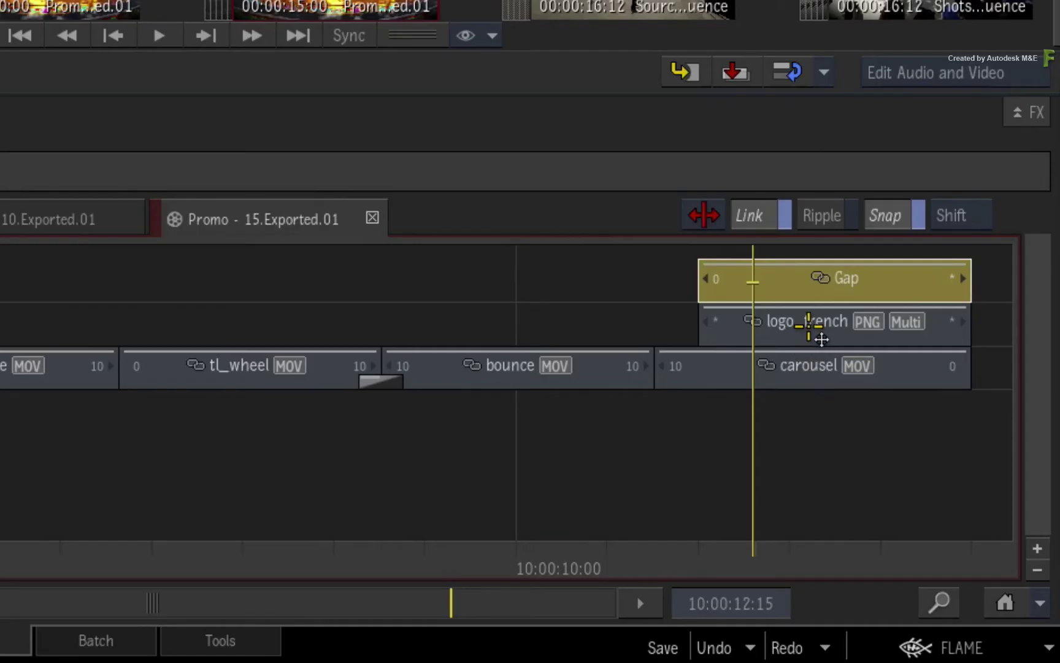
ctrl+click(811, 327)
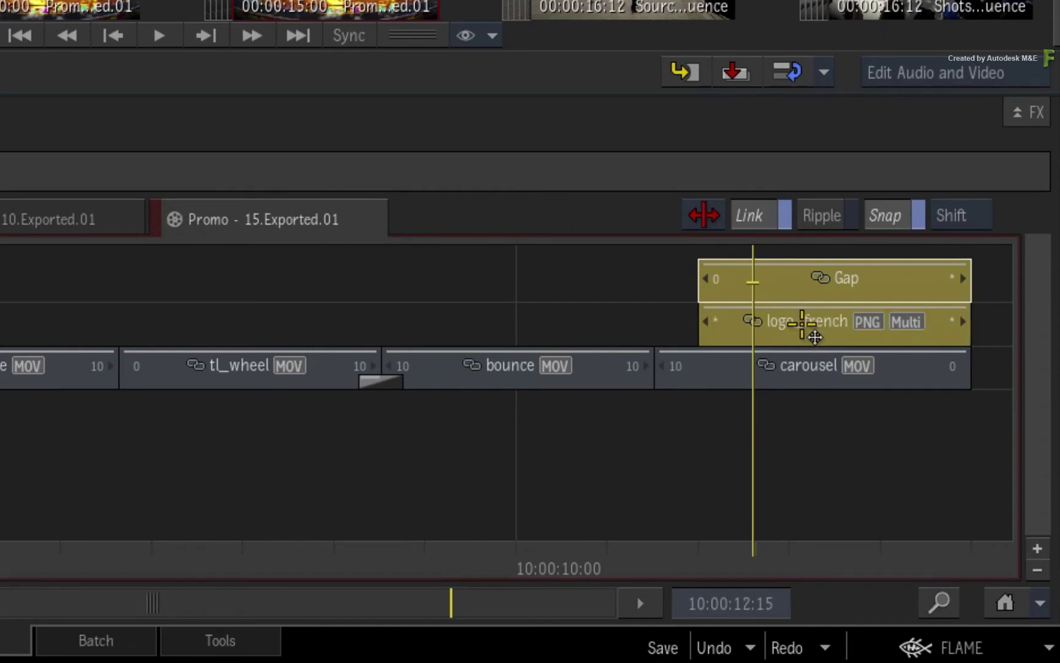
right_click(801, 297)
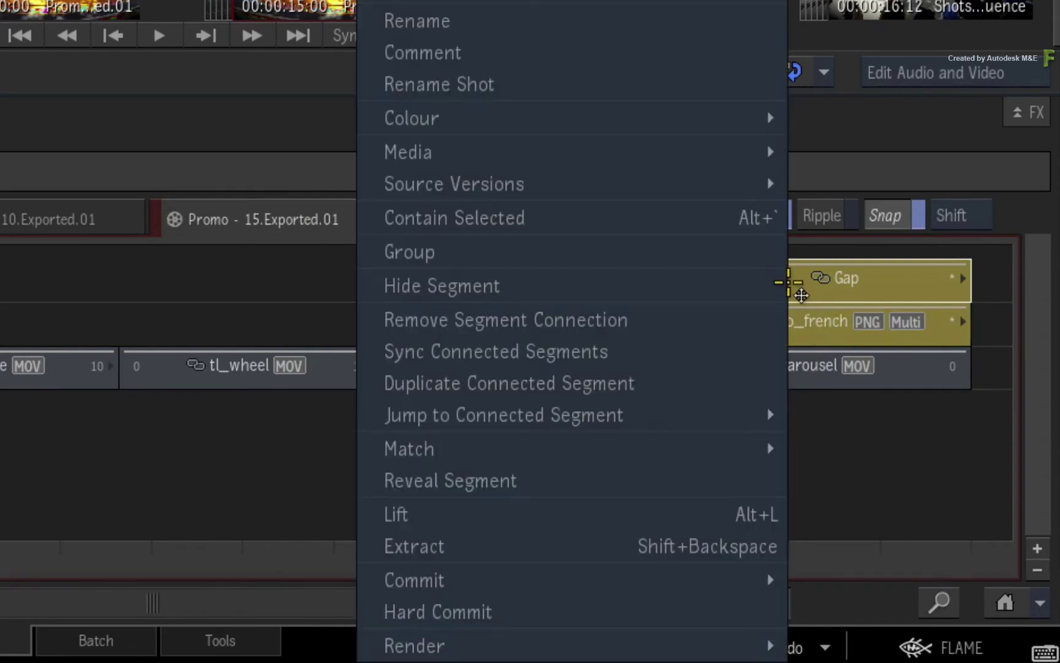
click(670, 383)
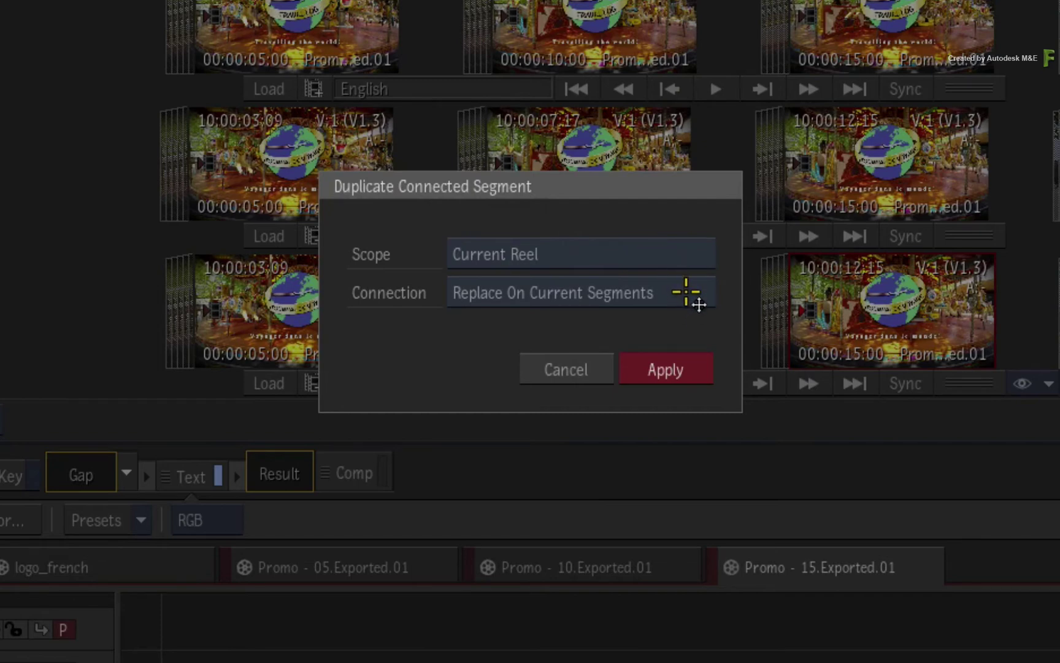
click(682, 372)
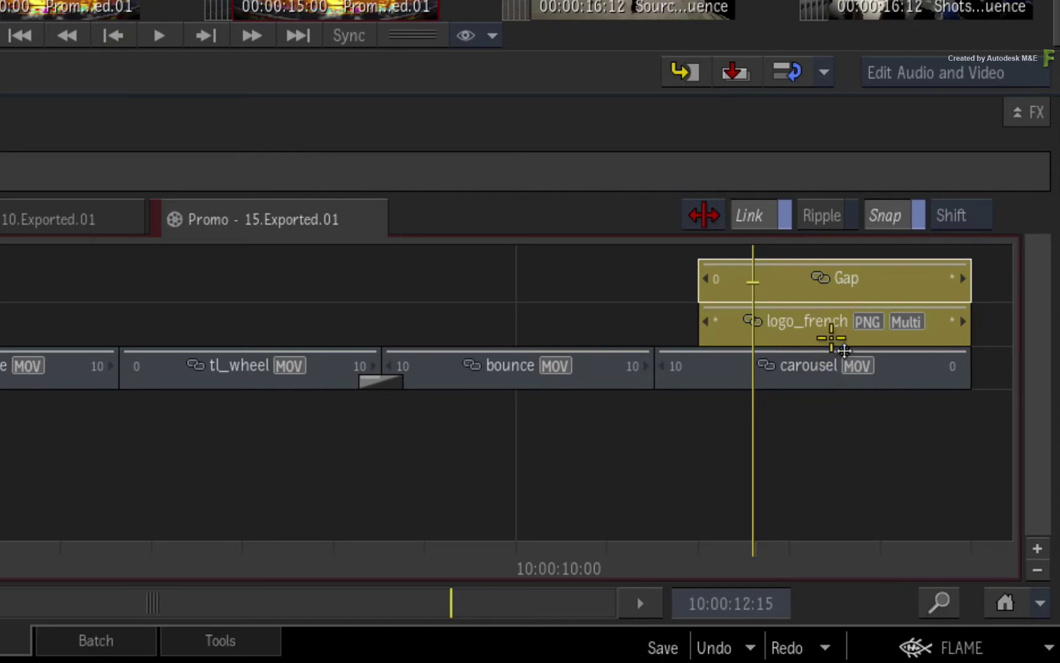
- Replace the logo_french segment's media in the German 15-second promo with the logo_german clip, using Replace Media
click(823, 332)
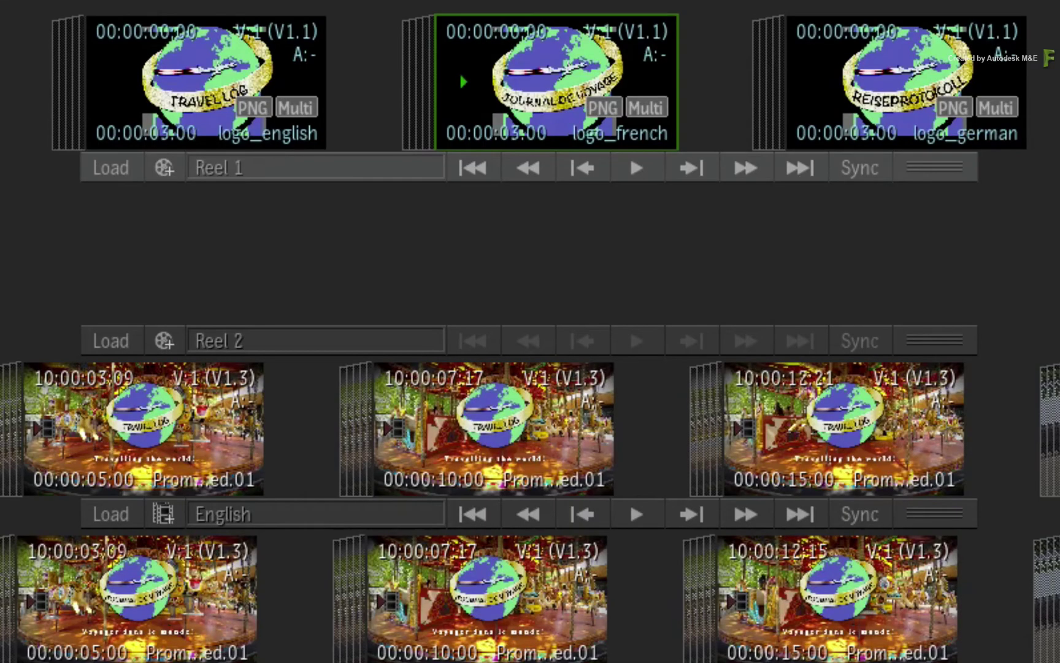
click(887, 96)
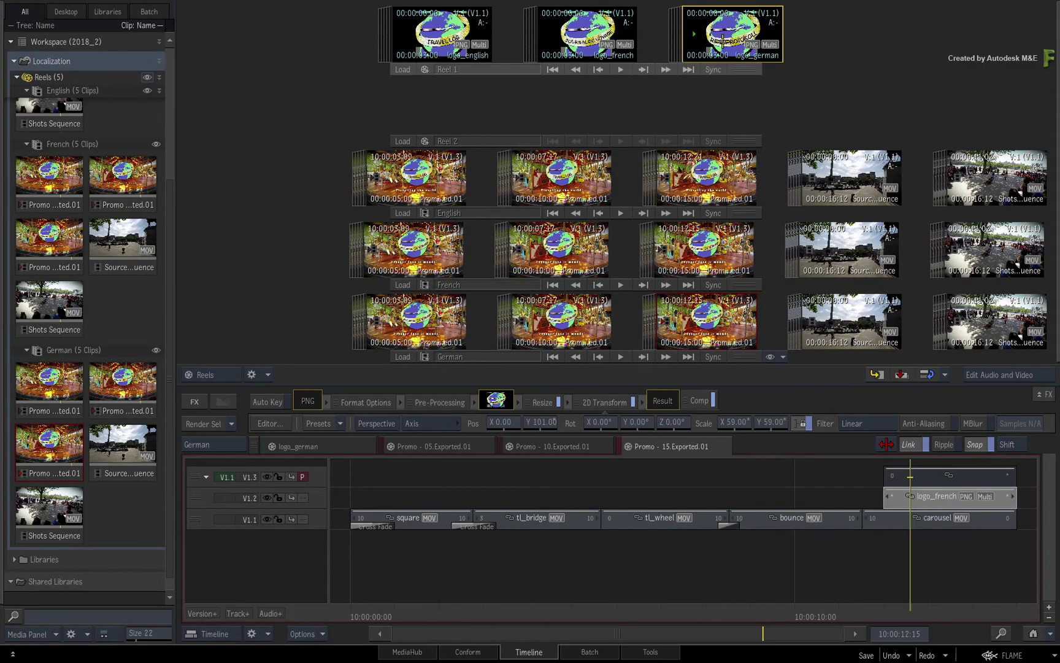
click(943, 375)
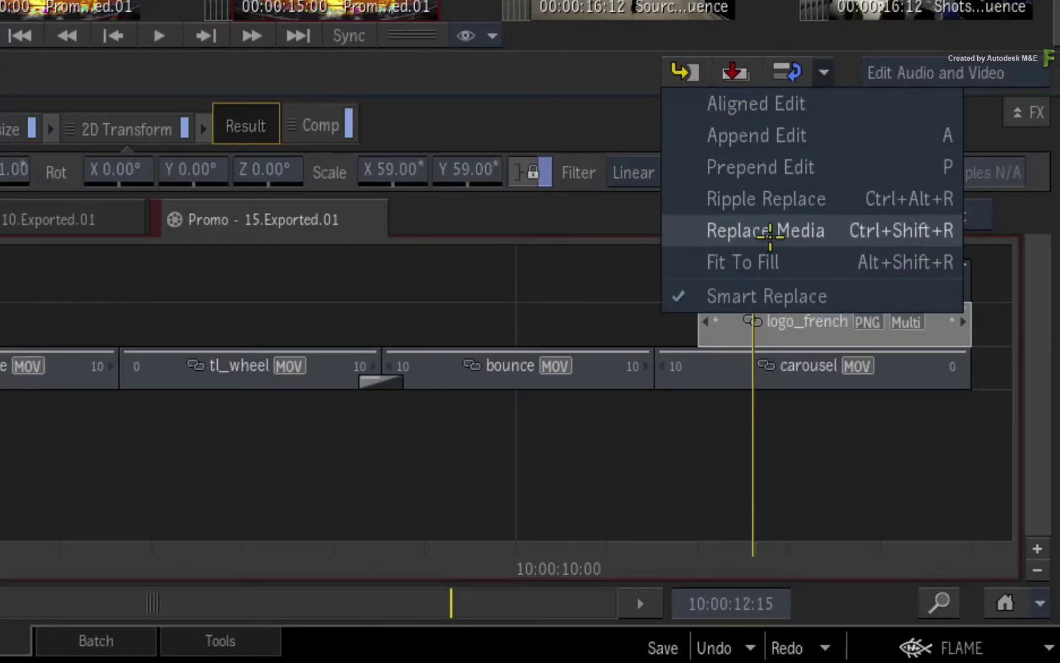
click(681, 230)
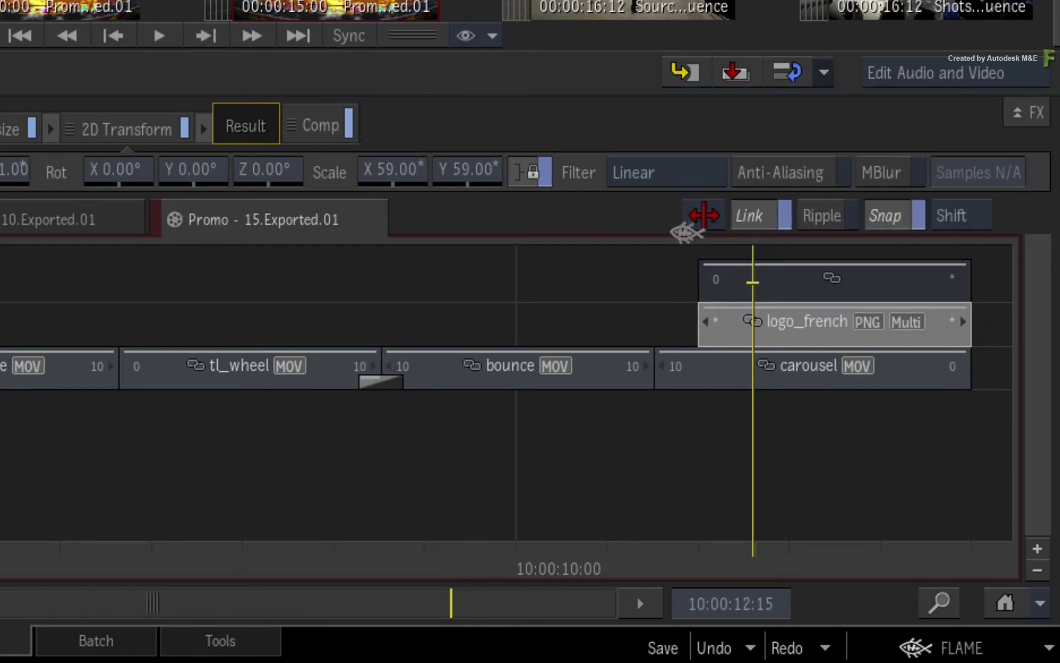
click(684, 232)
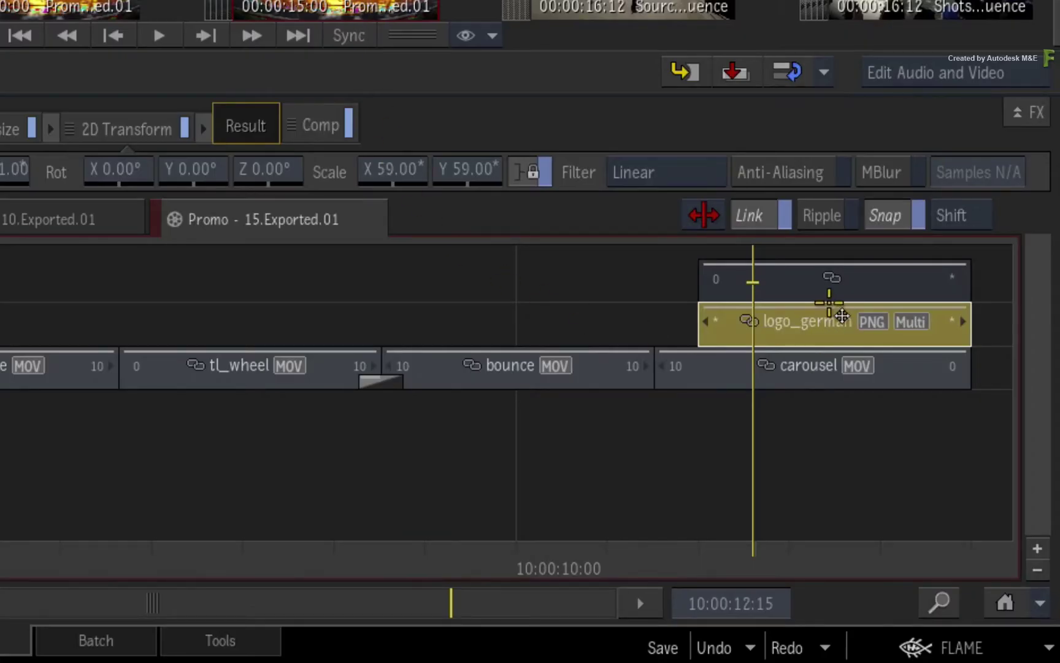
- Load the text setup from the german folder into the 15-second promo's gap segment Text effect and sync its connected segments
click(803, 289)
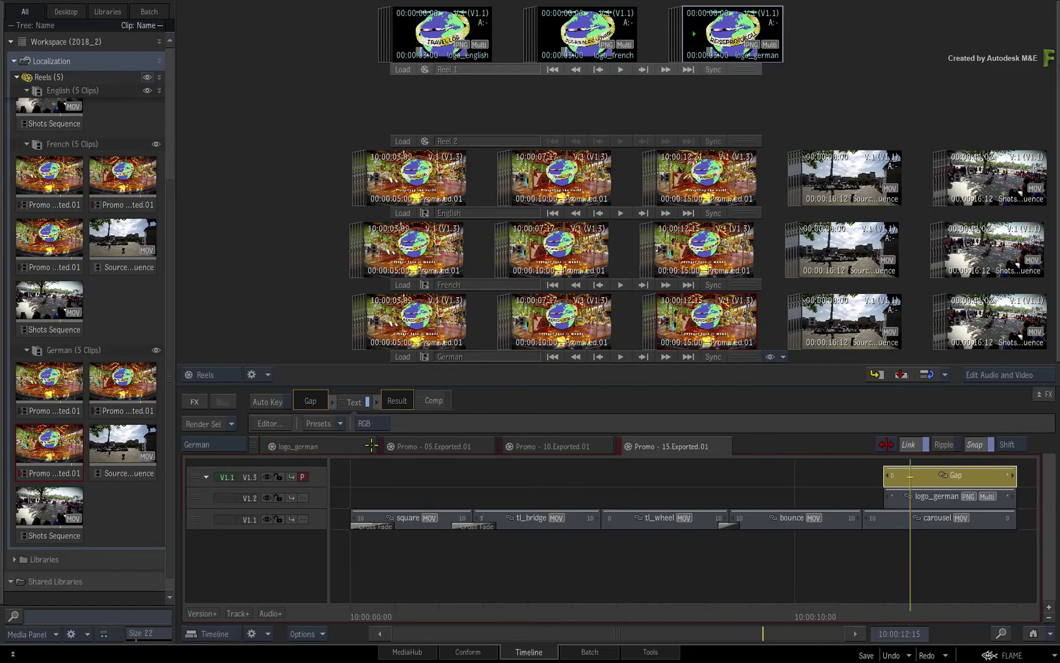
click(269, 420)
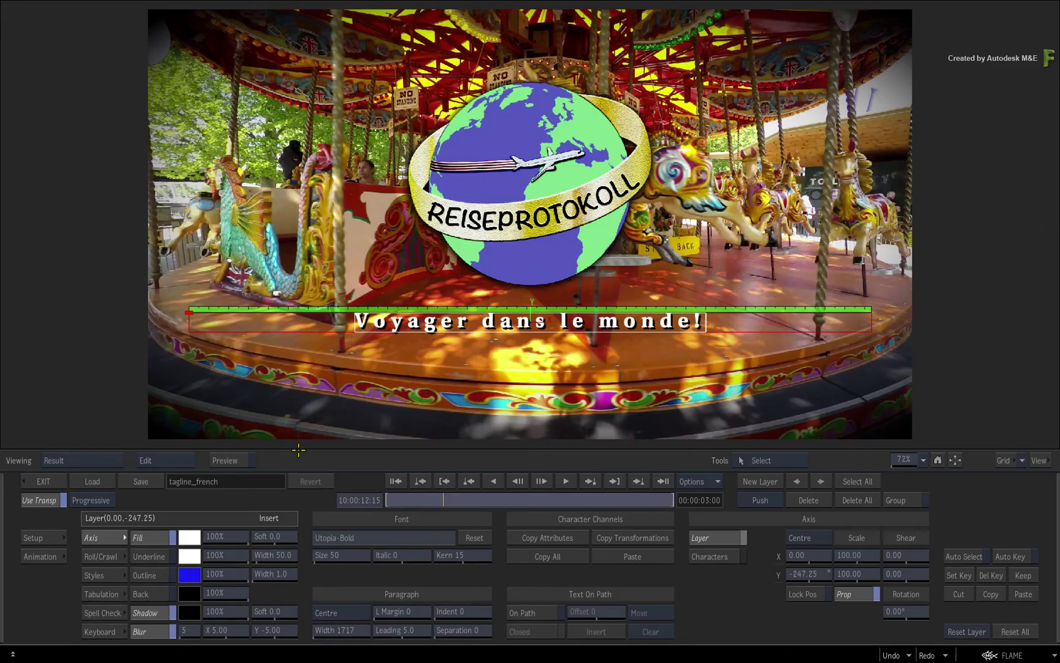
click(92, 481)
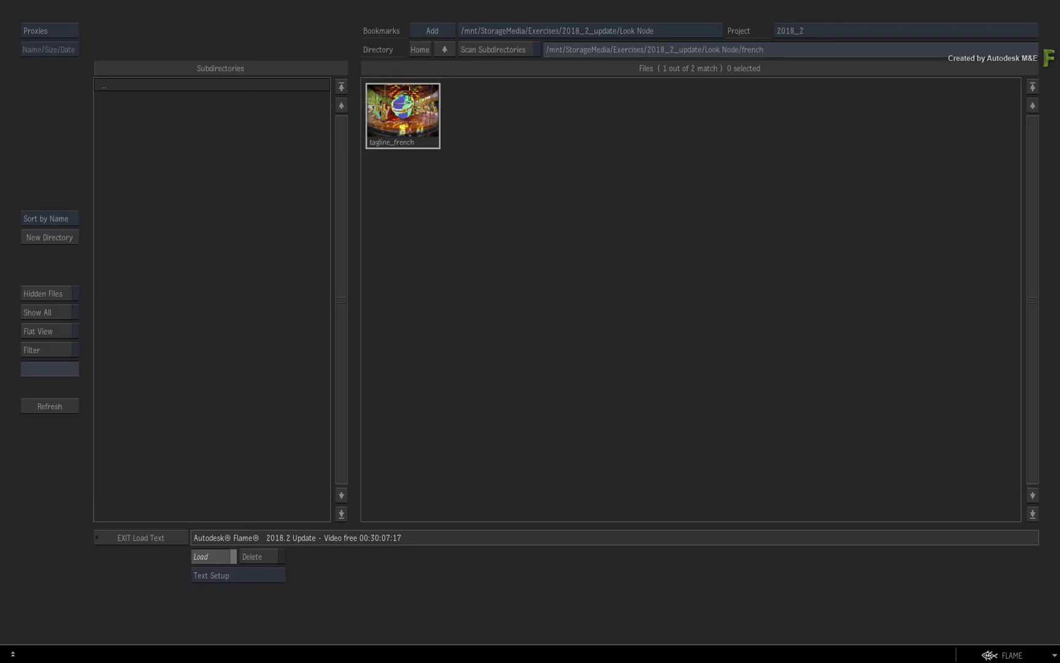
click(445, 49)
click(166, 149)
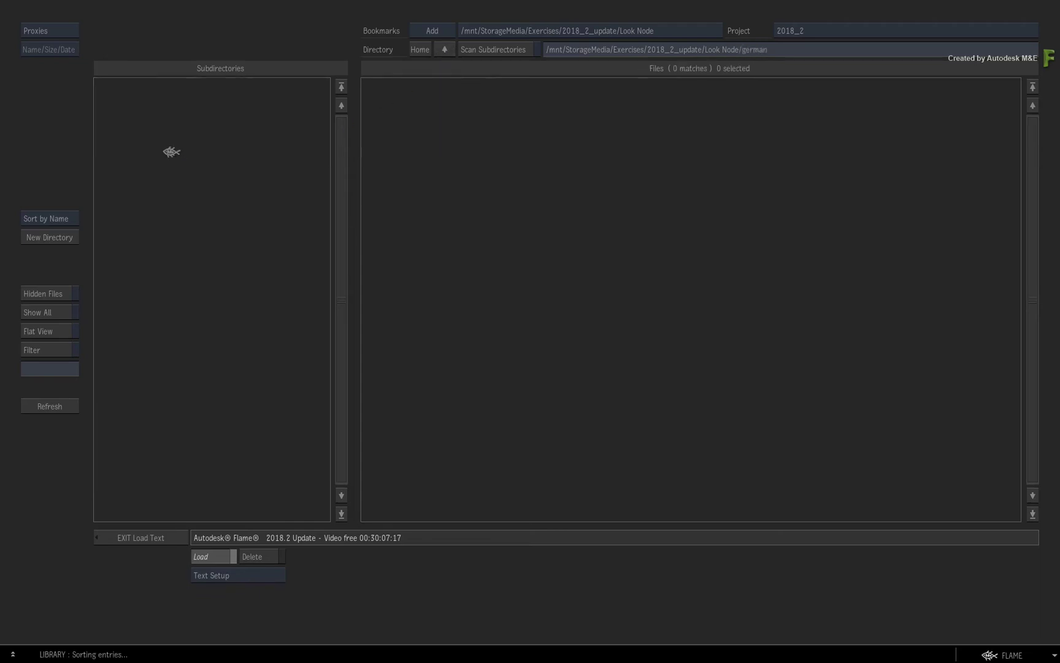
click(408, 117)
click(37, 482)
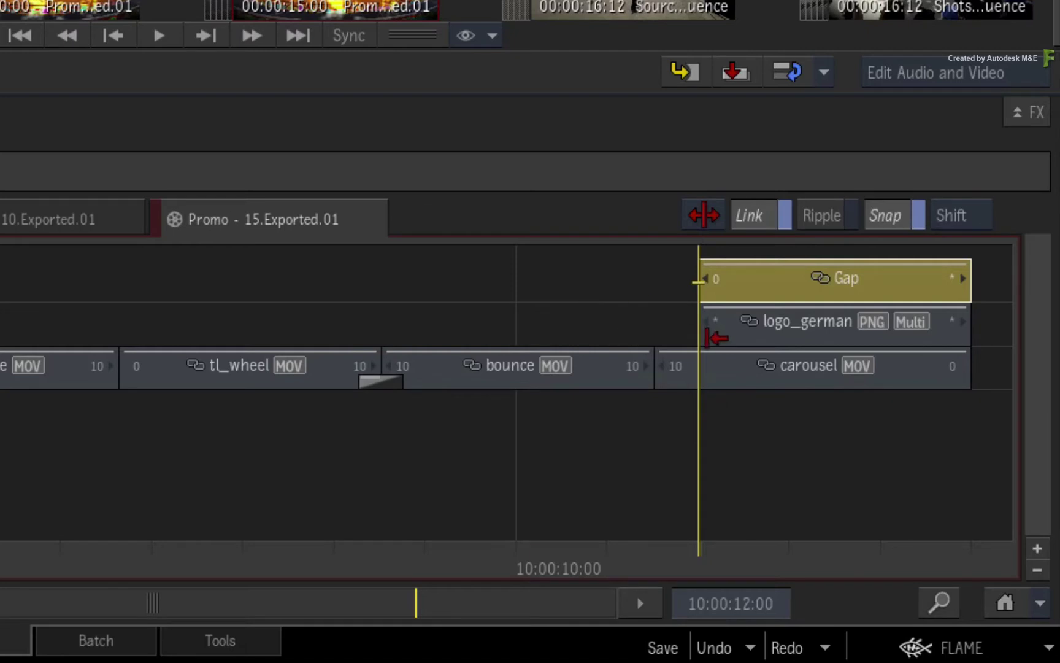
right_click(781, 290)
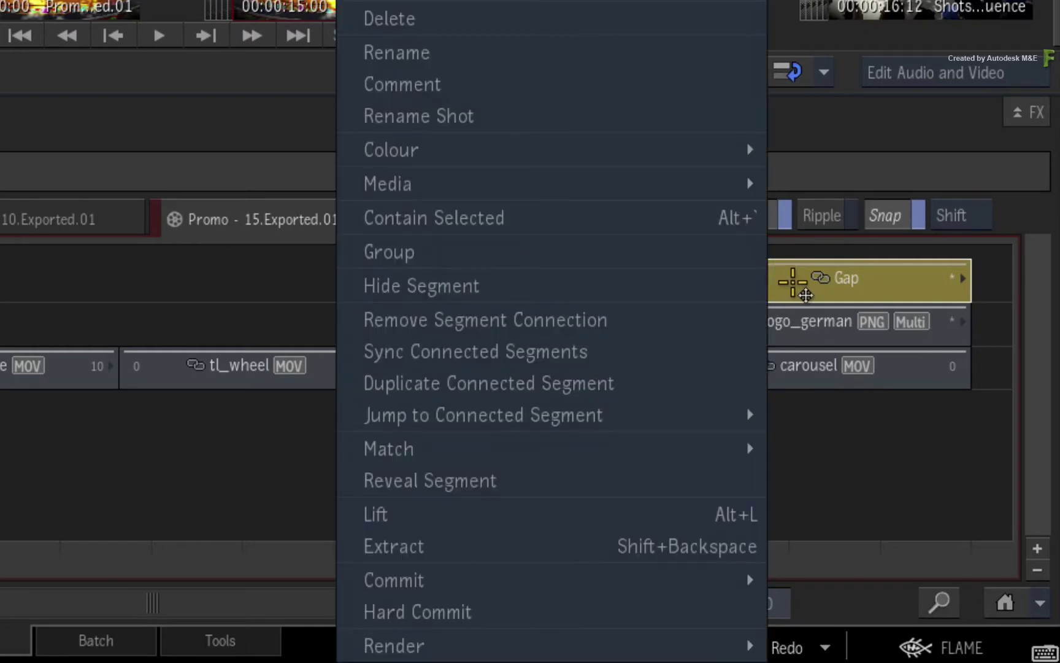
click(717, 350)
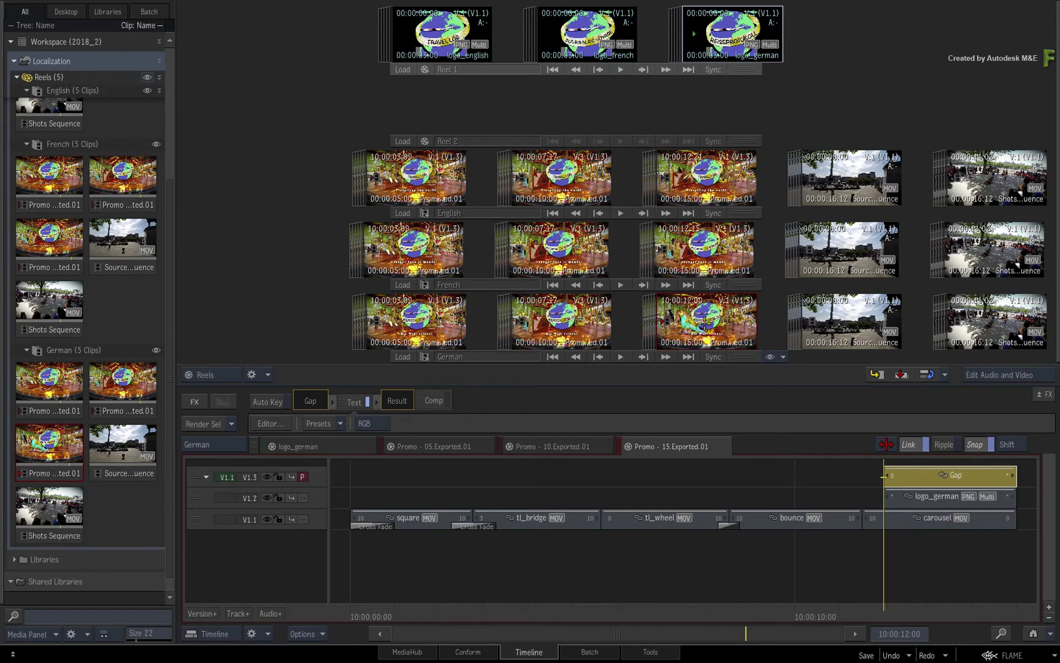
- Display the German 15-second promo in the player and check the logo and tagline in the 10 and 5 second versions
double_click(706, 326)
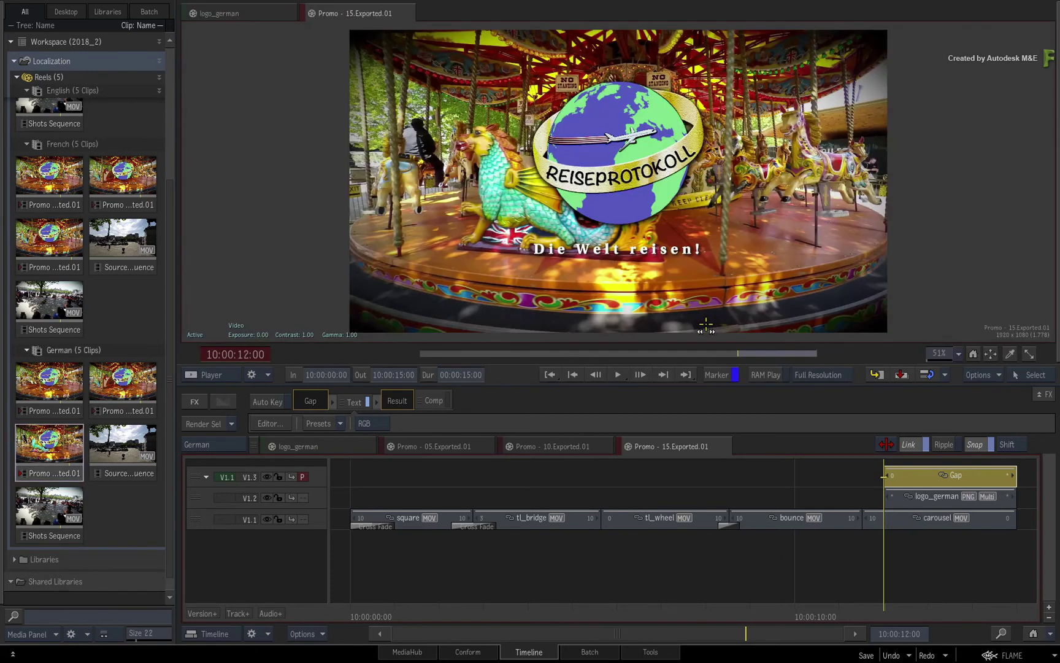
click(556, 448)
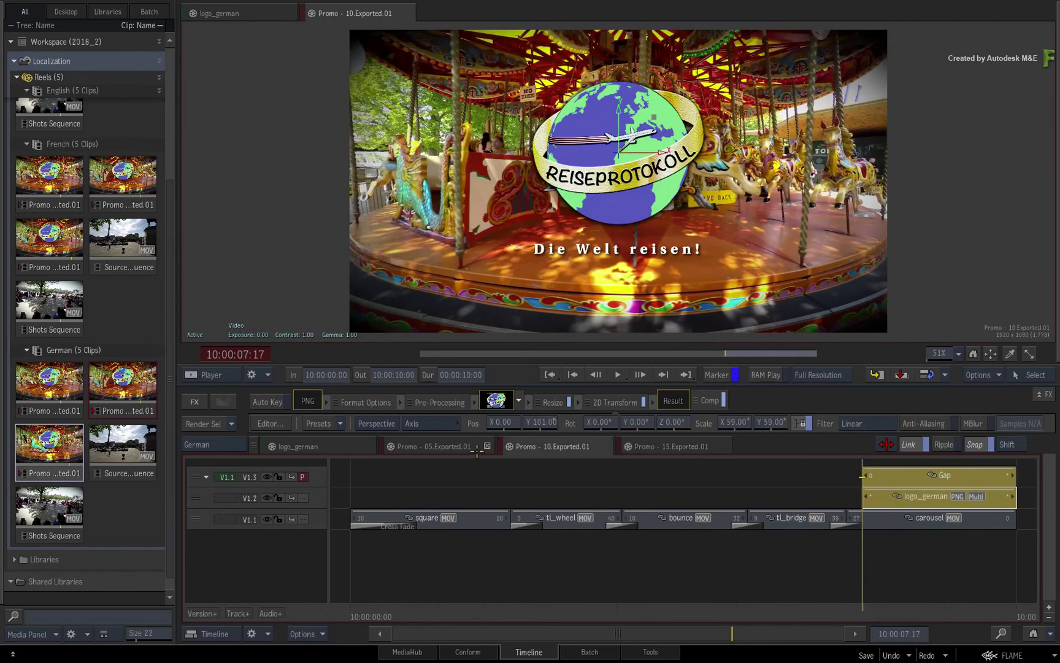
click(454, 447)
- Switch to the French reel and check the logo and tagline in its 5, 10 and 15 second promos
click(211, 444)
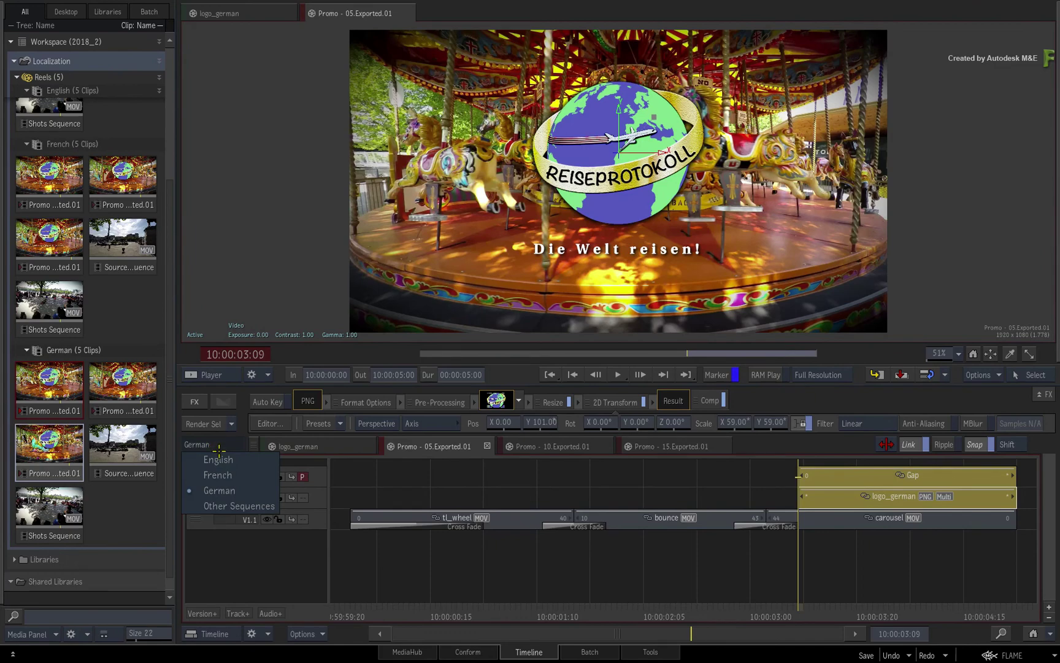
click(218, 475)
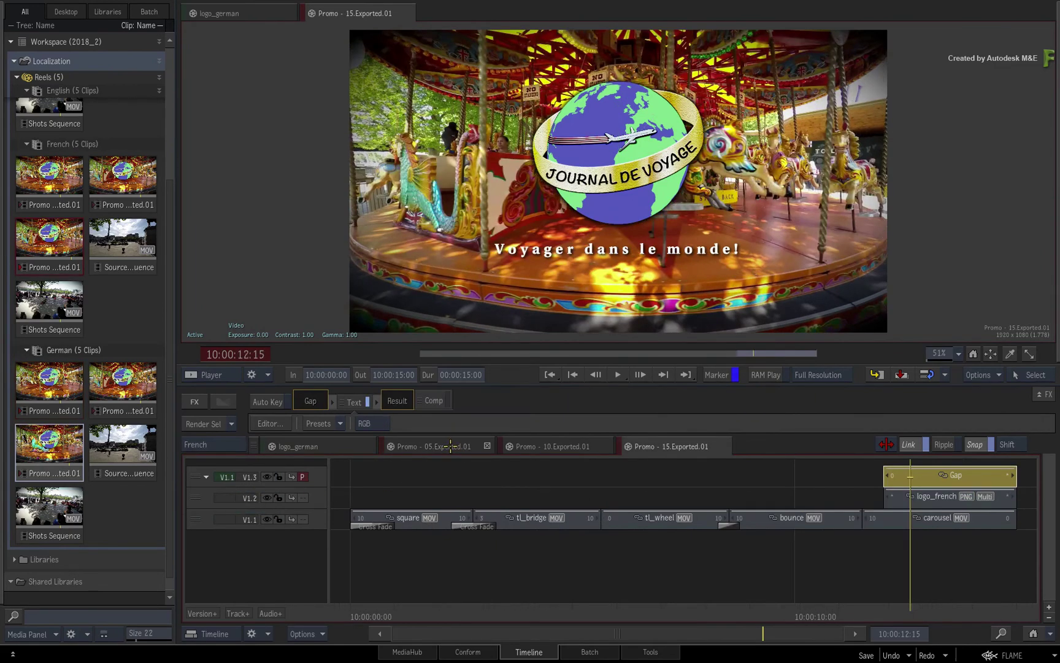
click(452, 446)
click(565, 447)
click(654, 446)
- Switch to the English reel and check the logo and tagline in its 5, 10 and 15 second promos
click(238, 446)
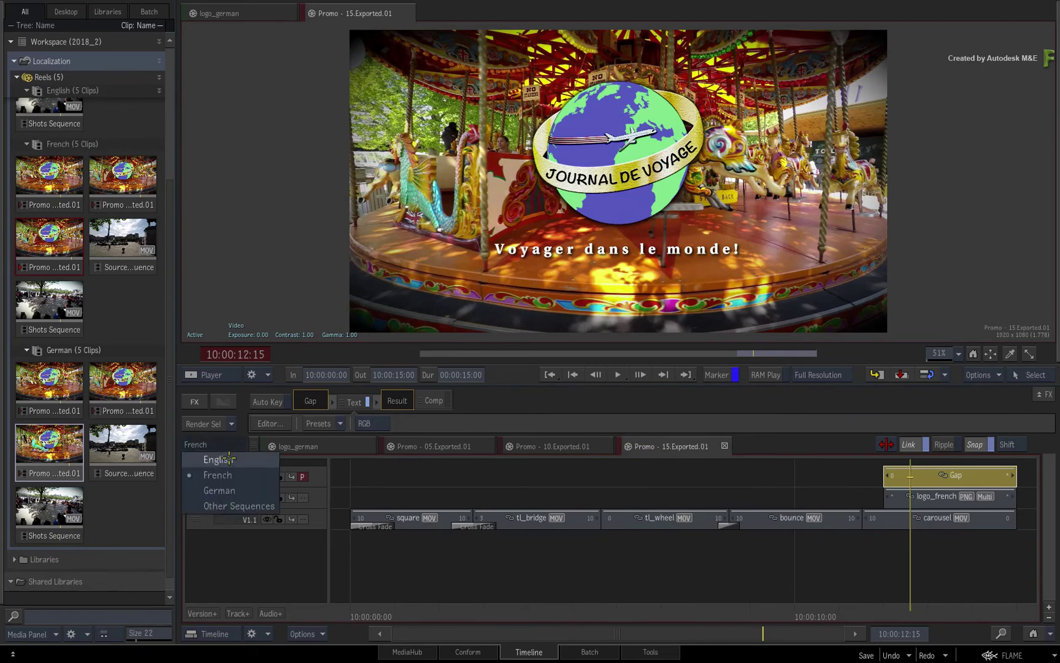
click(218, 457)
click(452, 446)
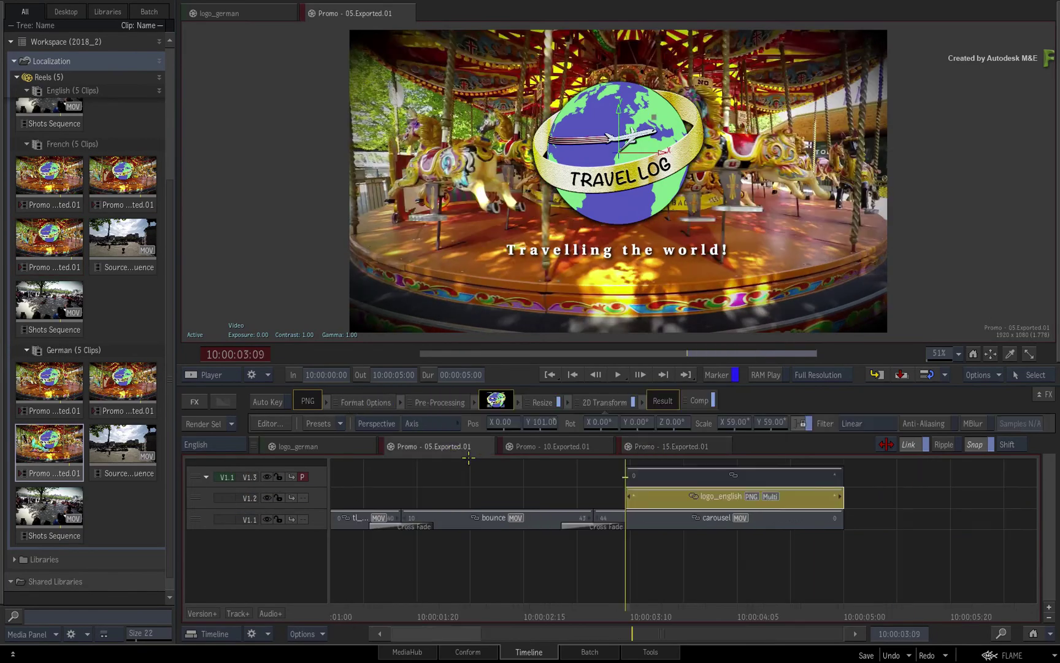
click(550, 448)
click(666, 446)
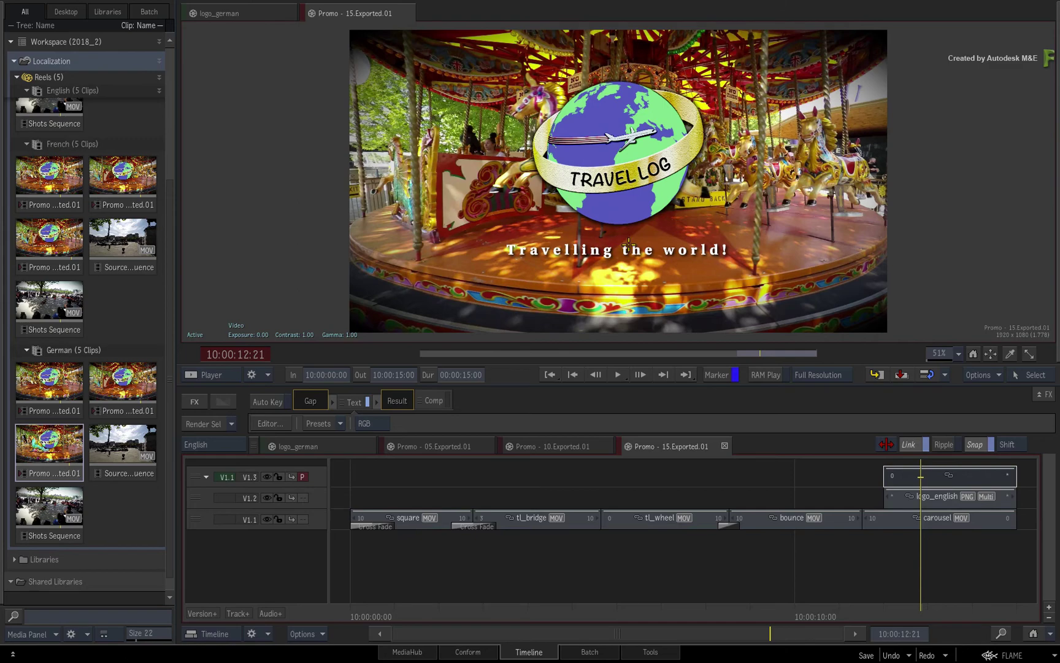
- Return to the reels view and locate the Duplicate Connected Segment command for the English 15-second promo's selected gap and logo_english segments
key(F2)
drag(362, 177, 426, 178)
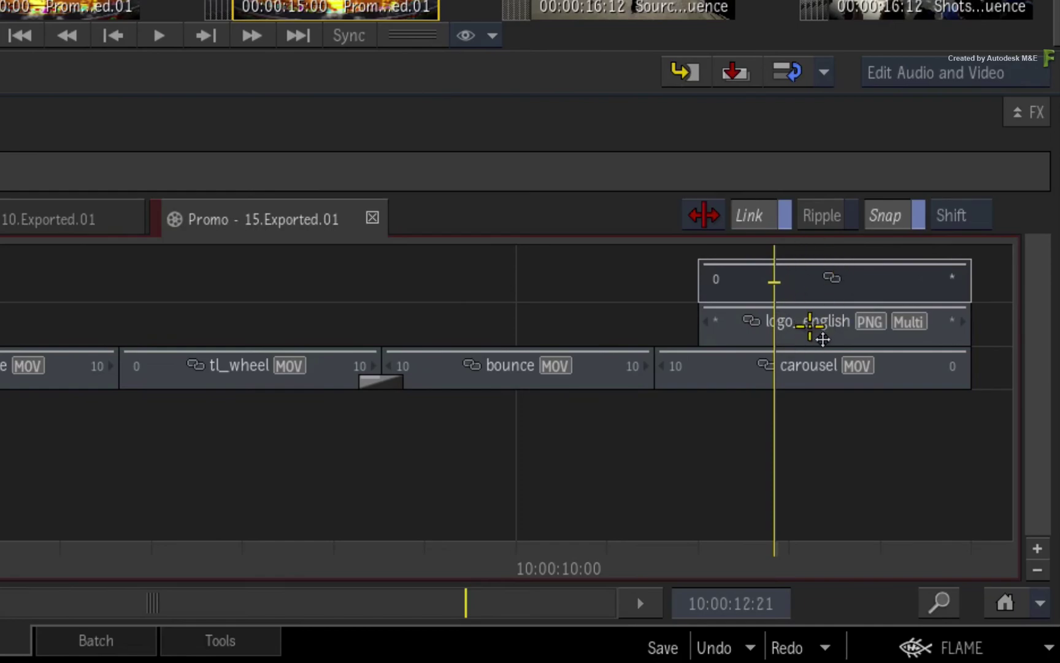
double_click(844, 329)
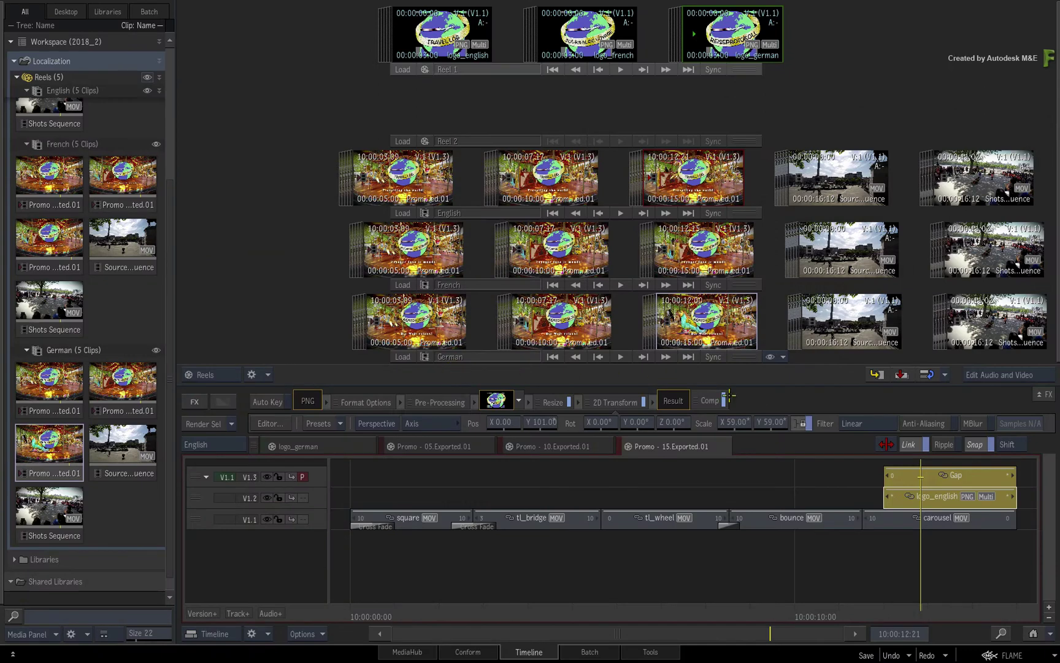
right_click(908, 476)
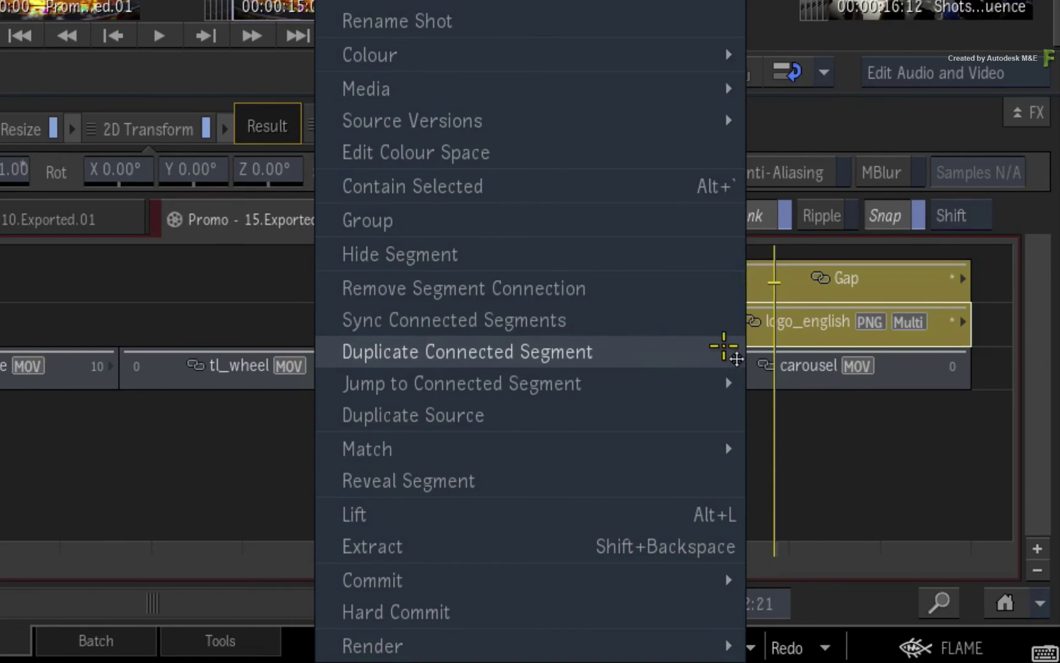
click(959, 464)
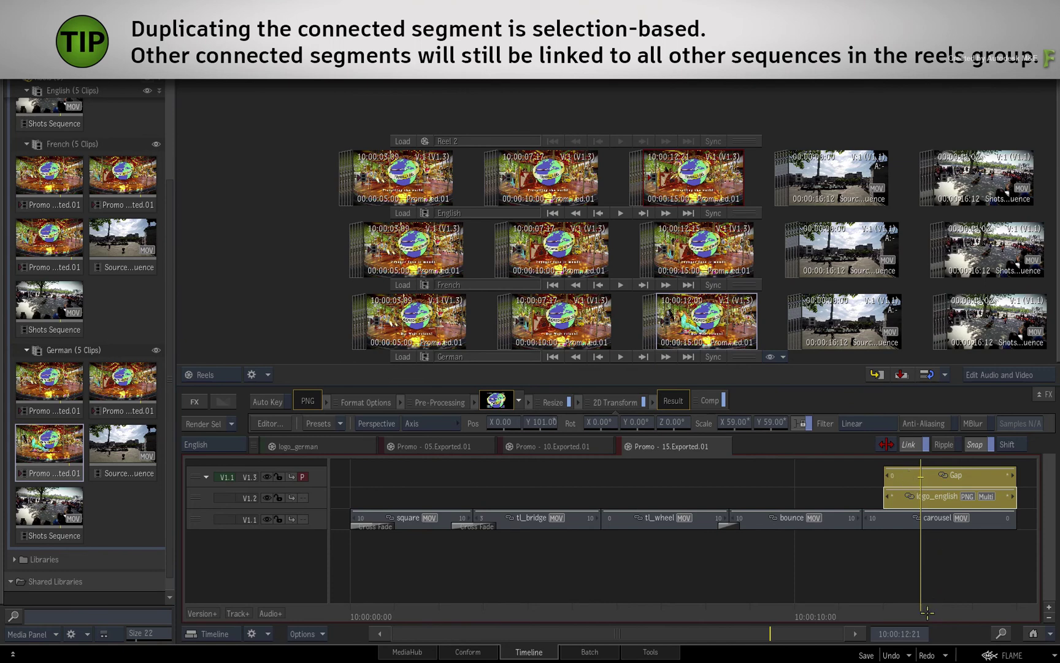
- Park the playhead at 10:00:13:14 in the English 15-second promo and add a Colour Warper effect to its carousel segment
drag(928, 612, 922, 583)
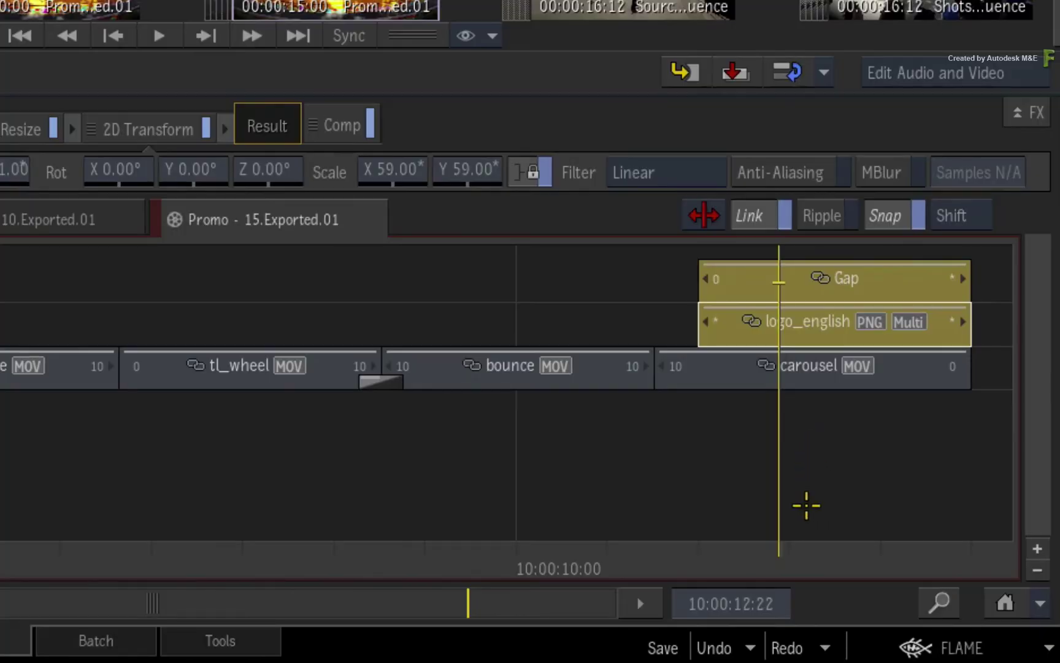
drag(793, 552, 839, 549)
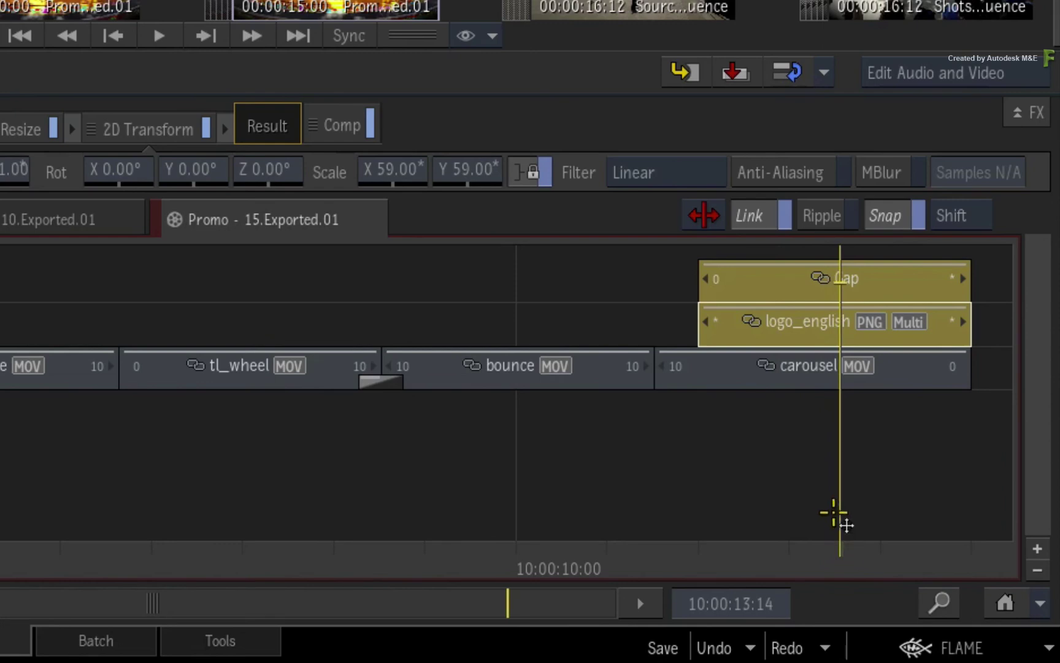
click(806, 386)
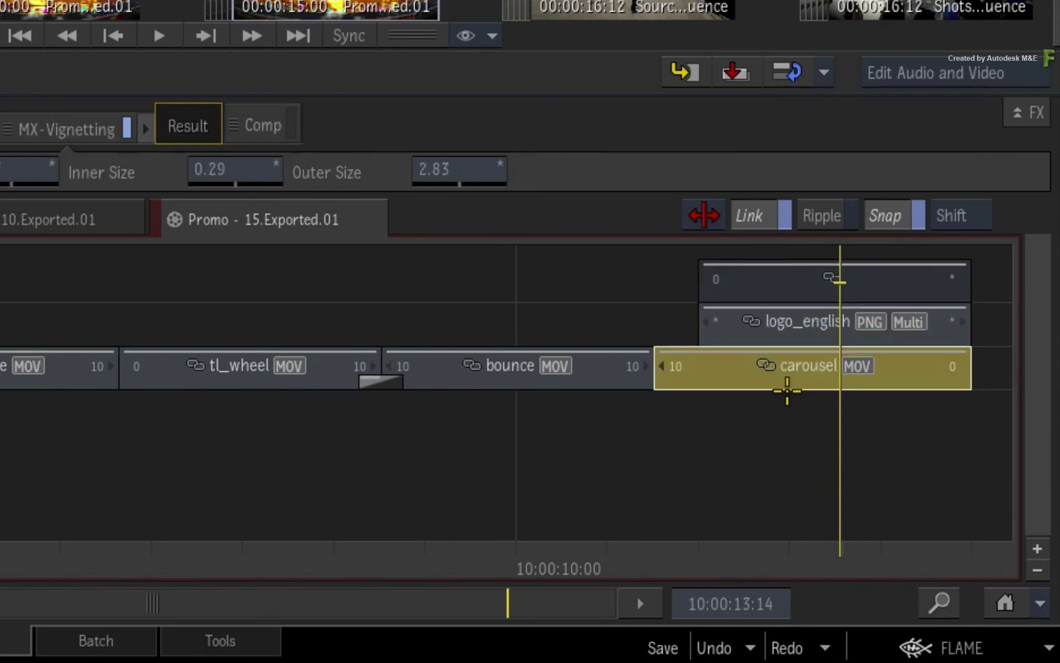
right_click(785, 360)
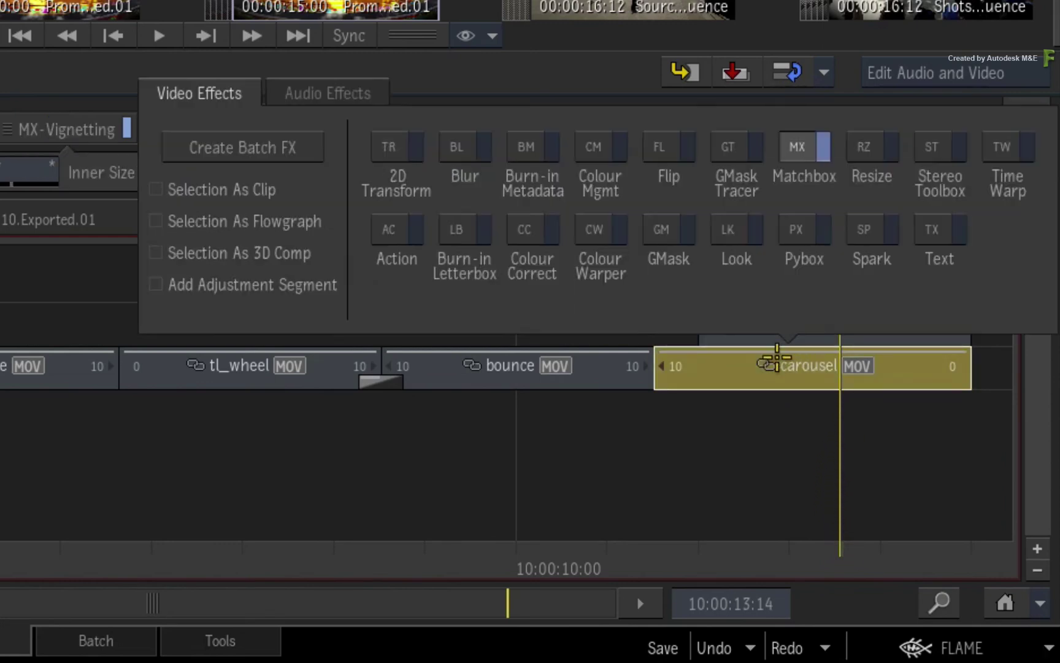
click(601, 228)
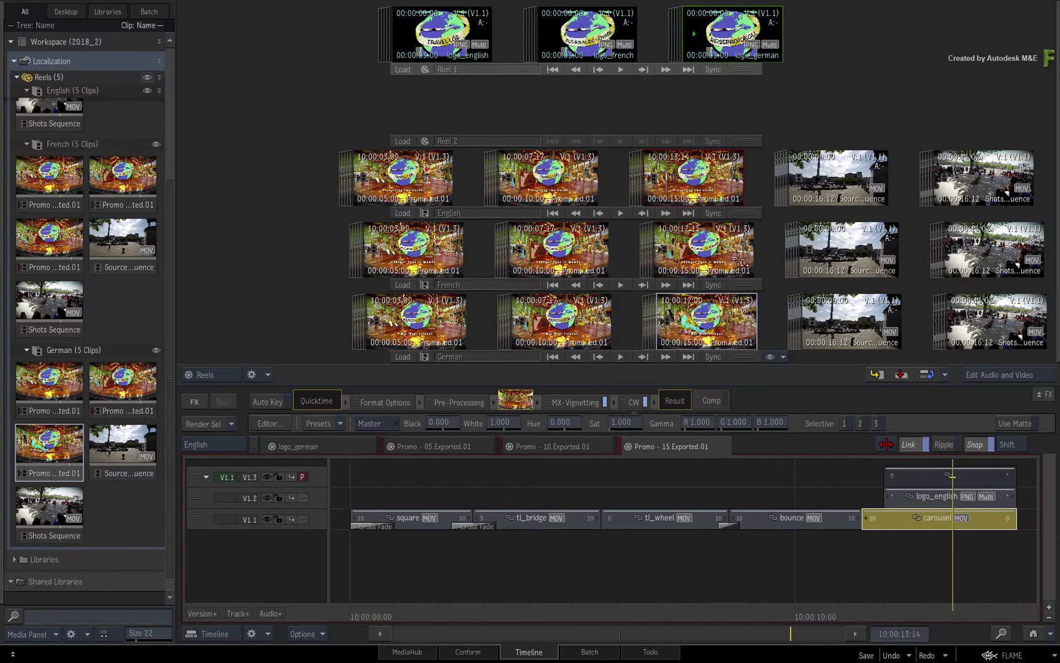
- Display the English 15-second promo in the player and set the carousel's Colour Warper to Black -0.280, White 1.400 and blue Gamma 2.560
double_click(696, 193)
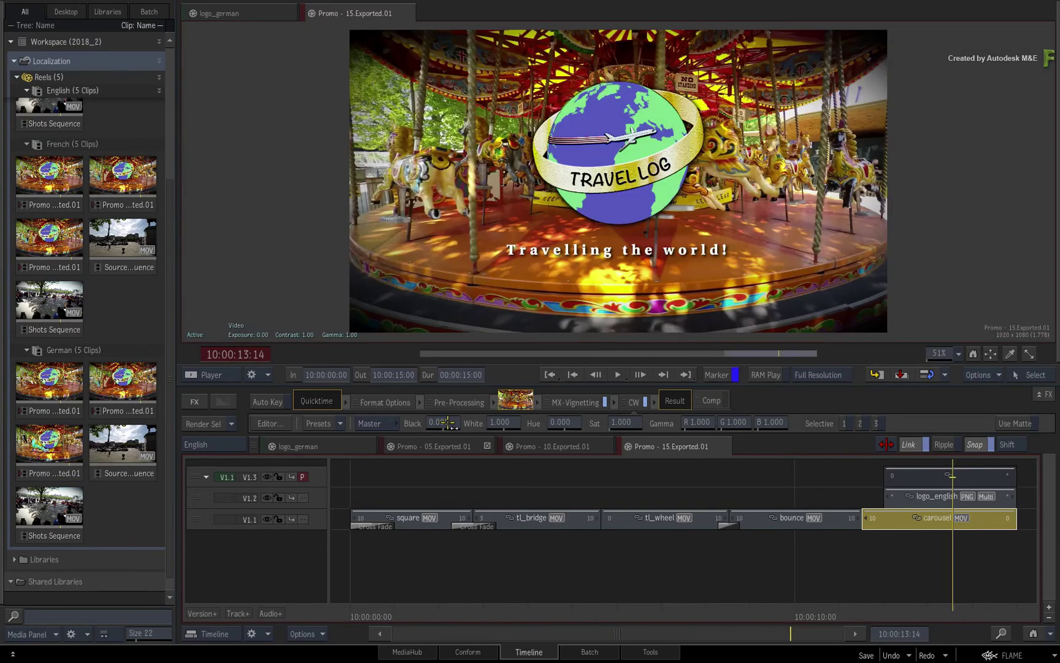
drag(446, 422, 528, 421)
drag(771, 422, 839, 419)
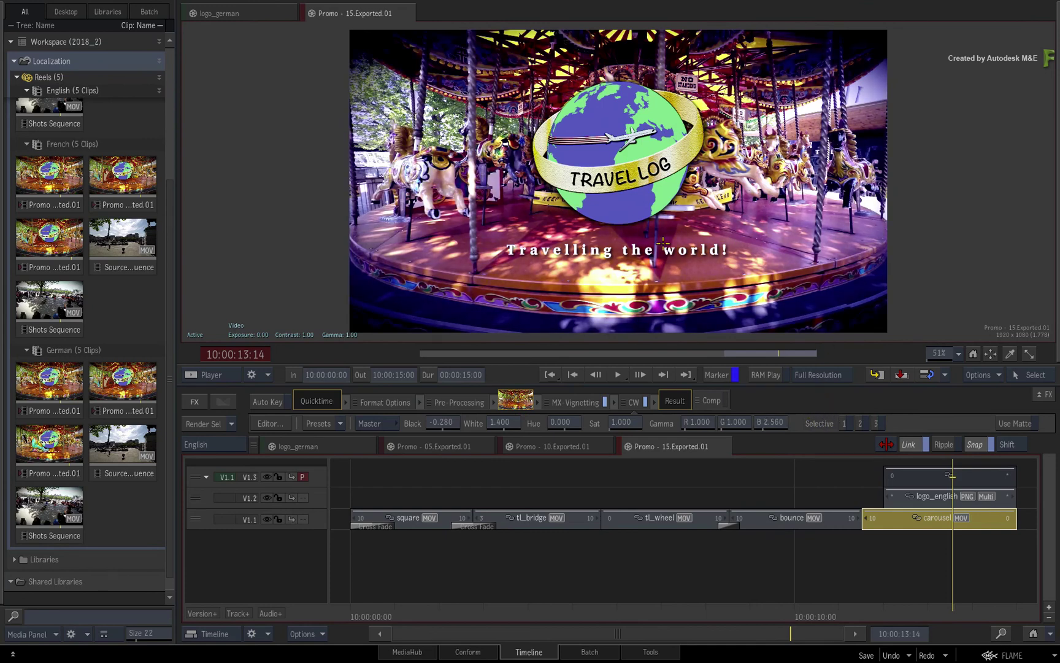
- Return to the reels view and sync the graded carousel segment to its connected segments in all reels
key(ctrl+r)
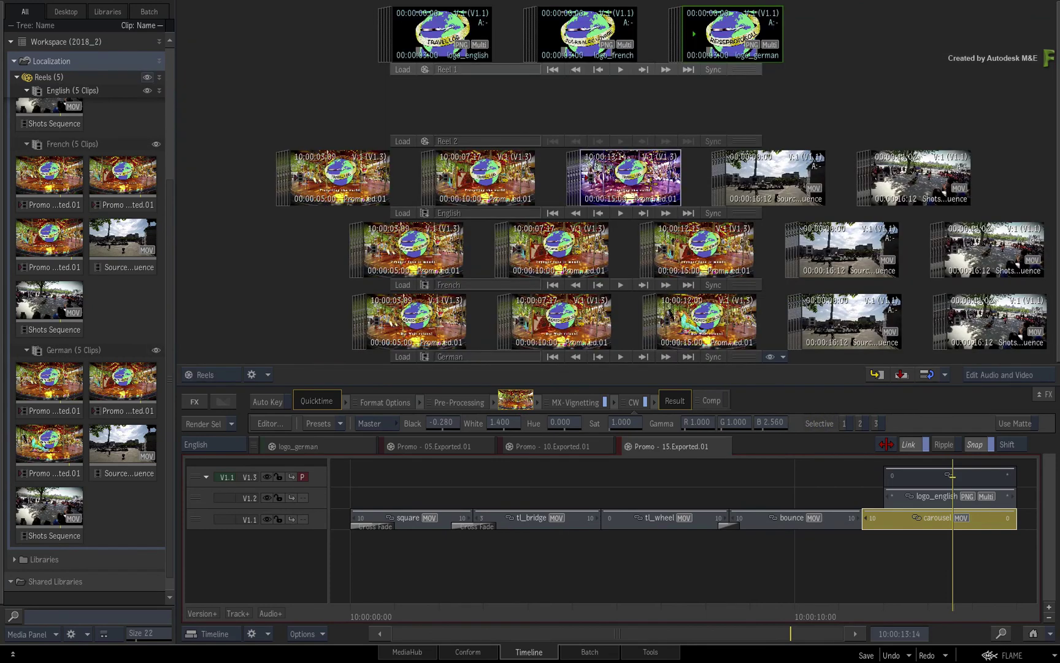
drag(626, 181, 690, 179)
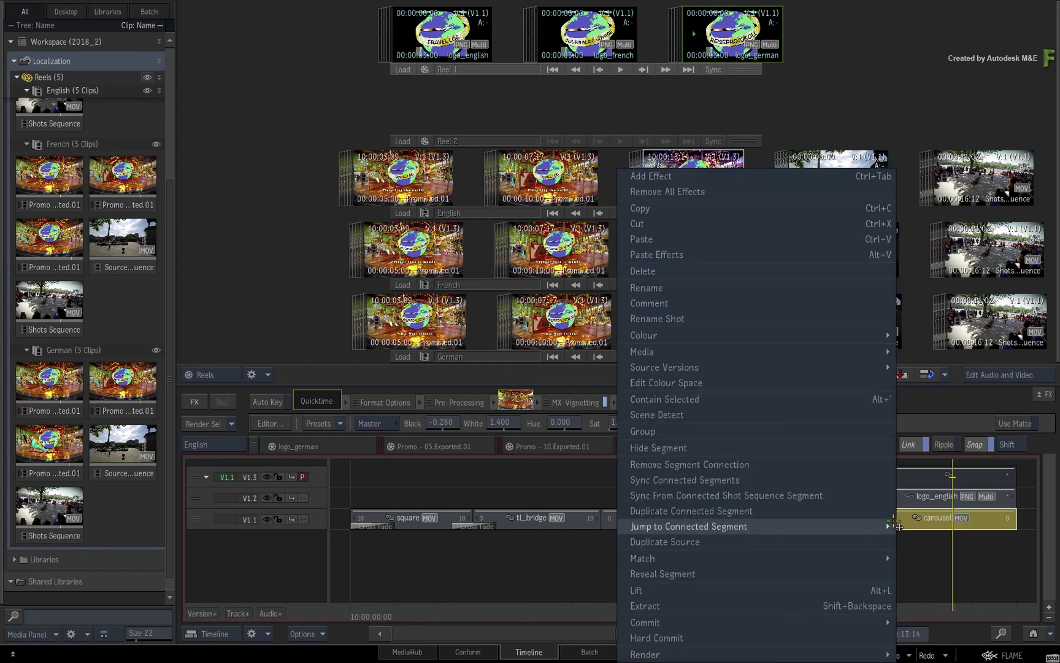
right_click(898, 523)
mouse_move(898, 526)
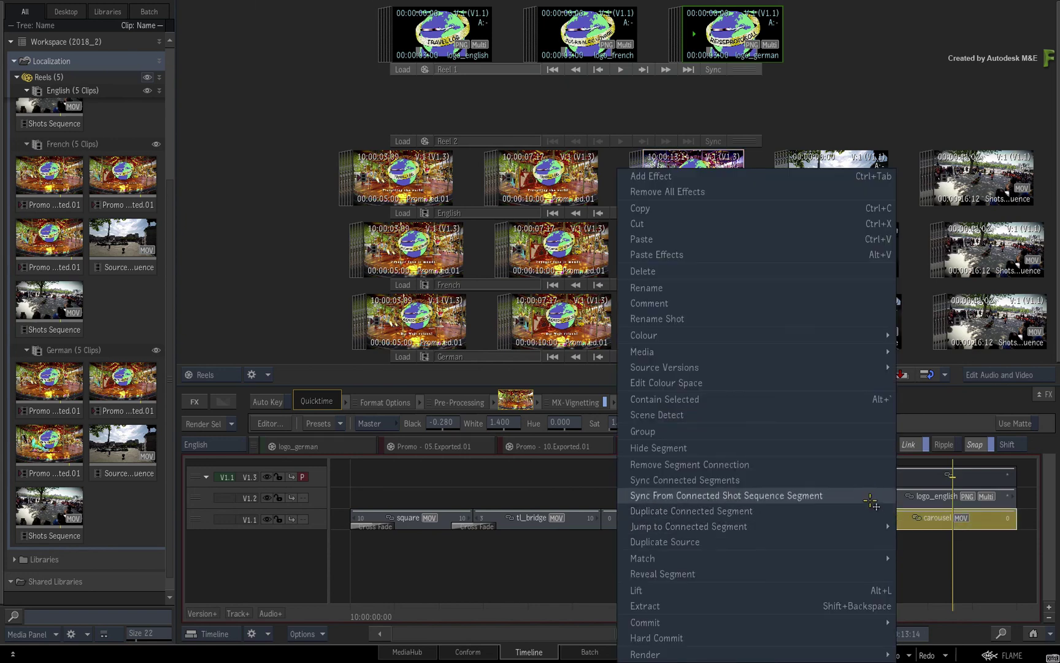
click(847, 479)
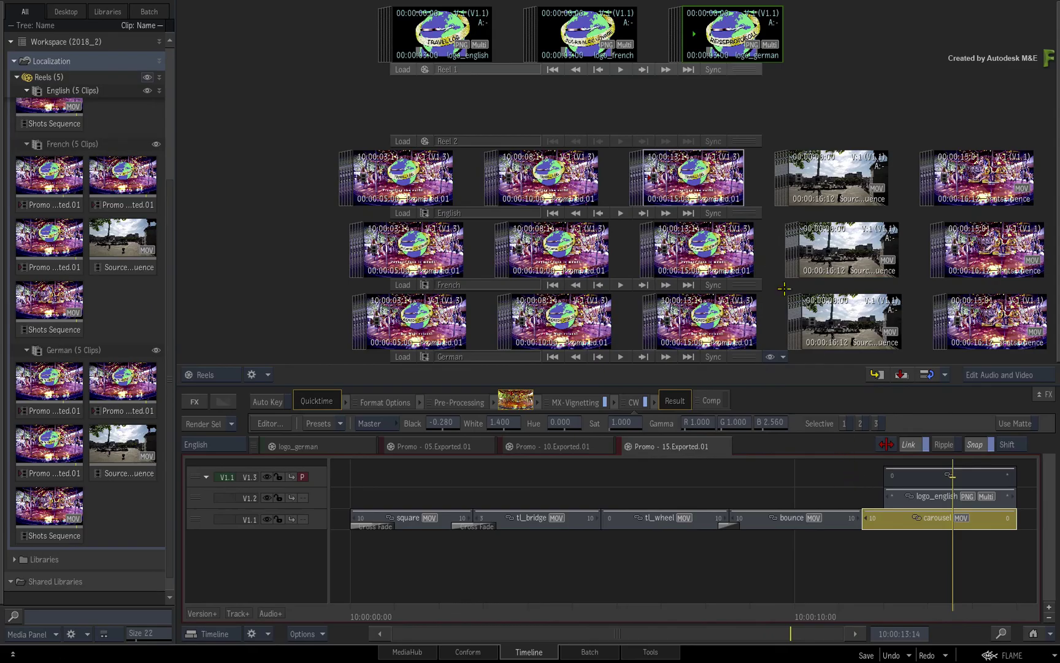
- Display the 15-second promo in the player, check the carousel grade across the English, French and German reels, and return to the reels view
double_click(704, 179)
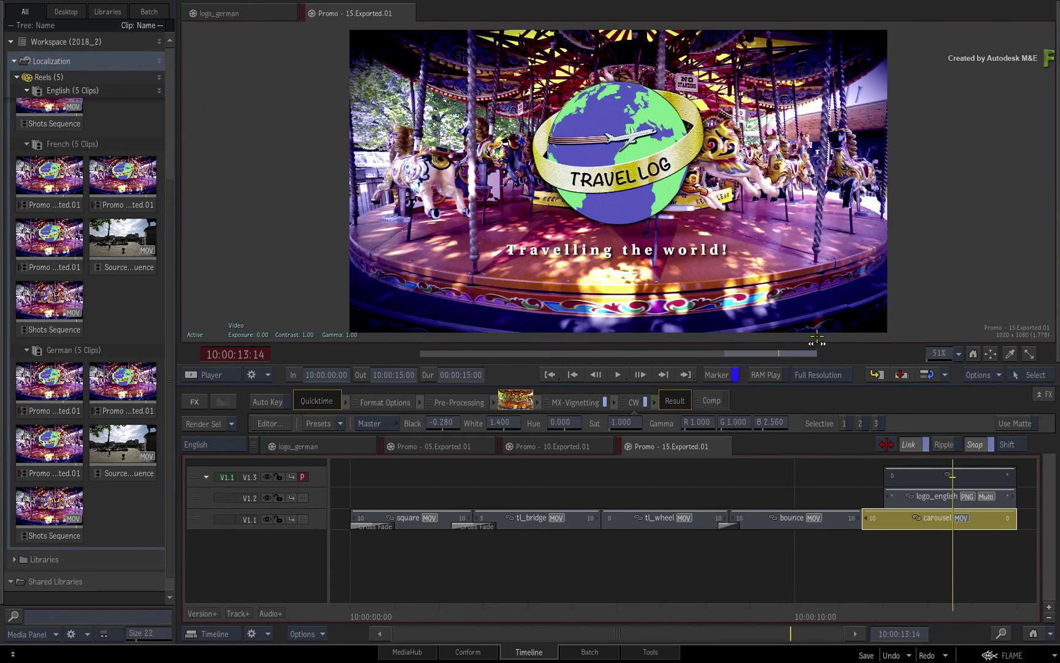
click(232, 443)
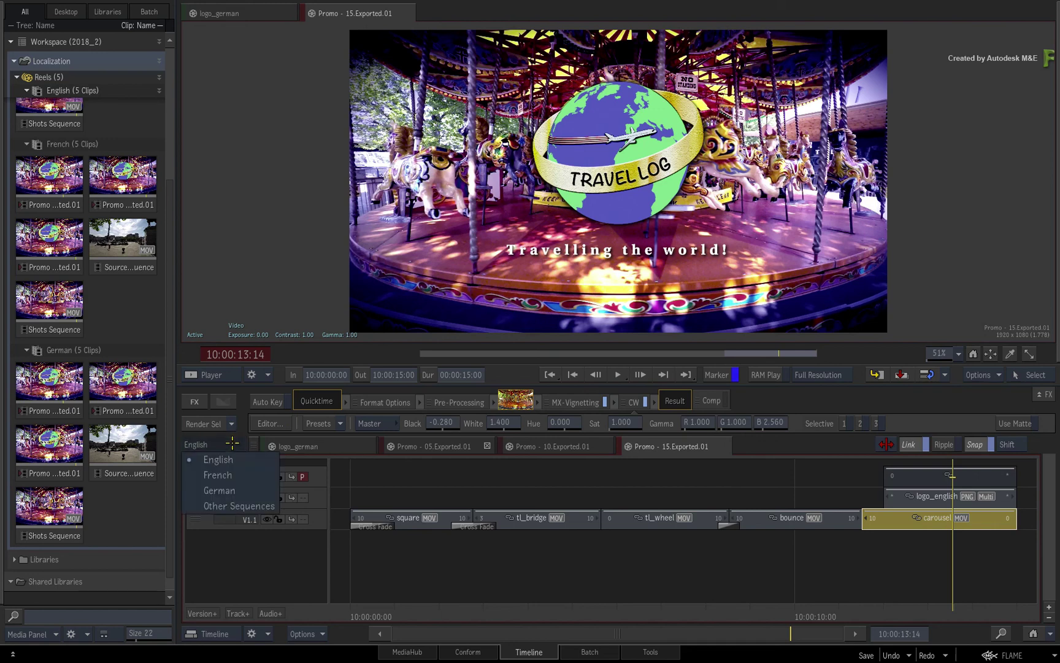
click(234, 474)
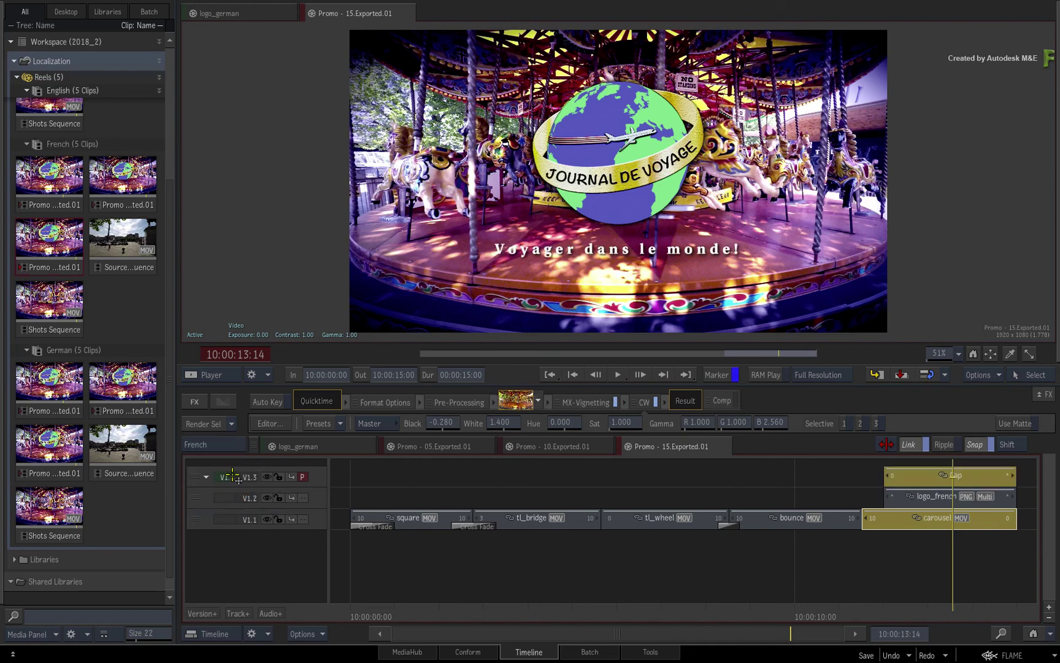
click(232, 443)
click(234, 489)
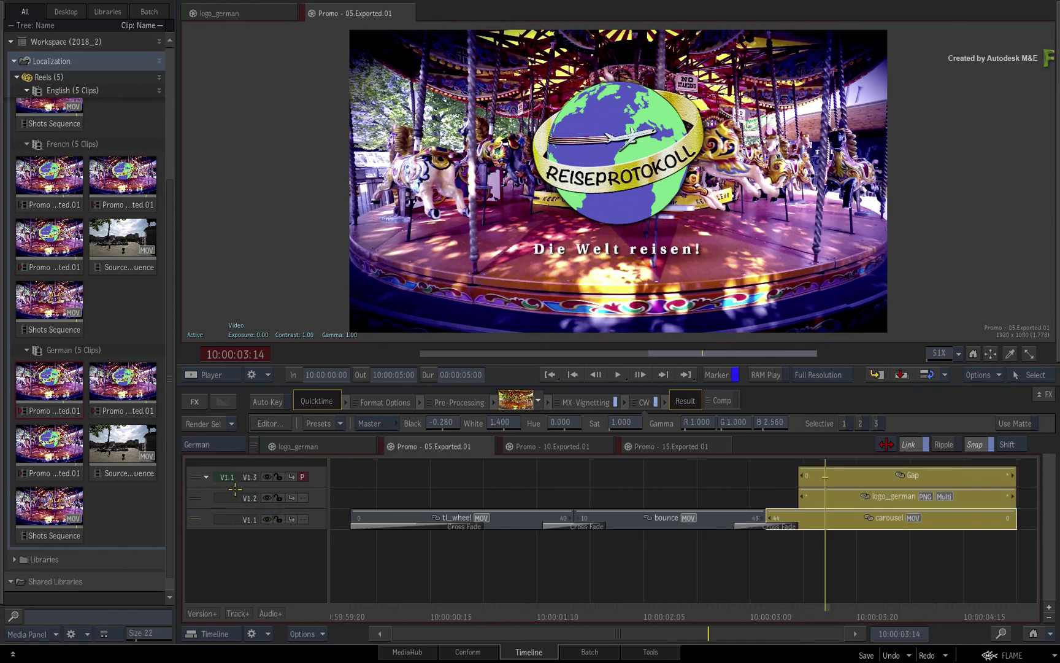
click(235, 446)
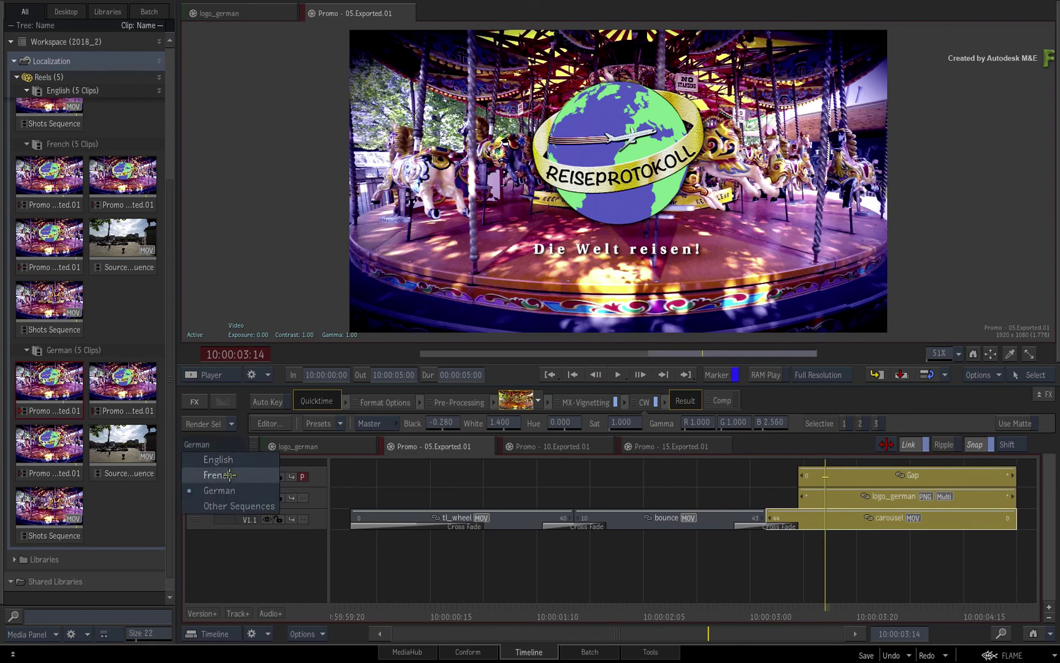
click(231, 476)
click(232, 444)
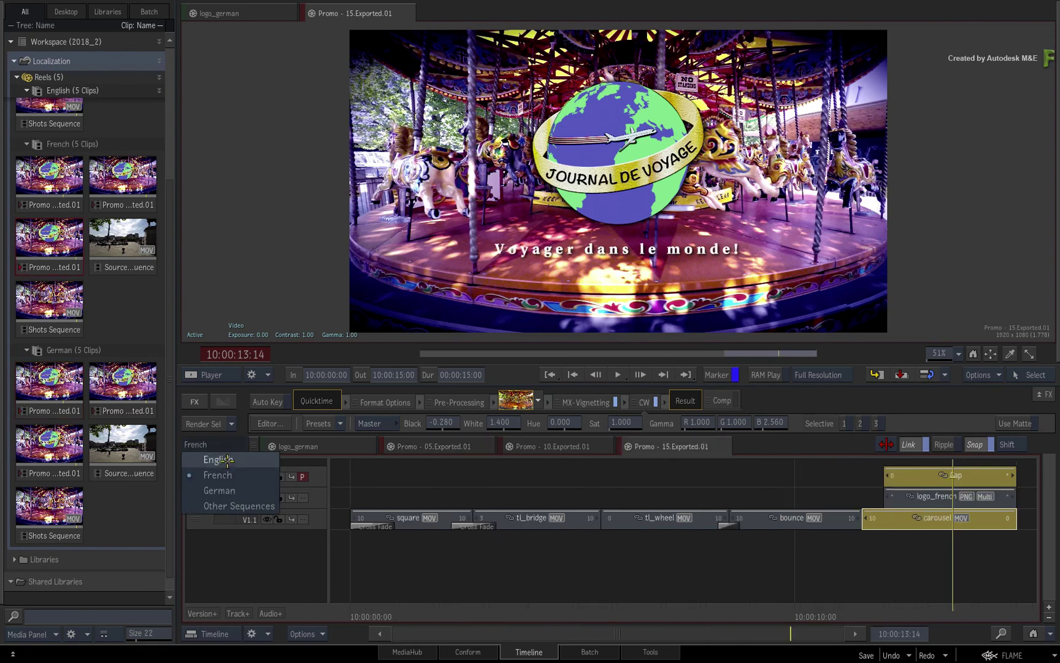
click(237, 457)
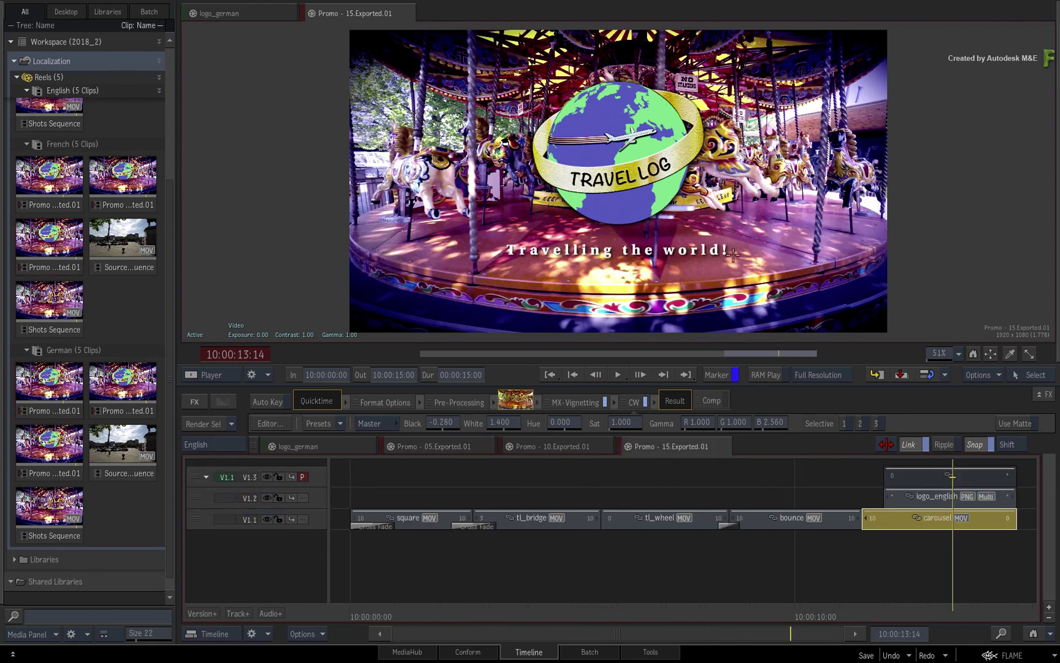
key(r)
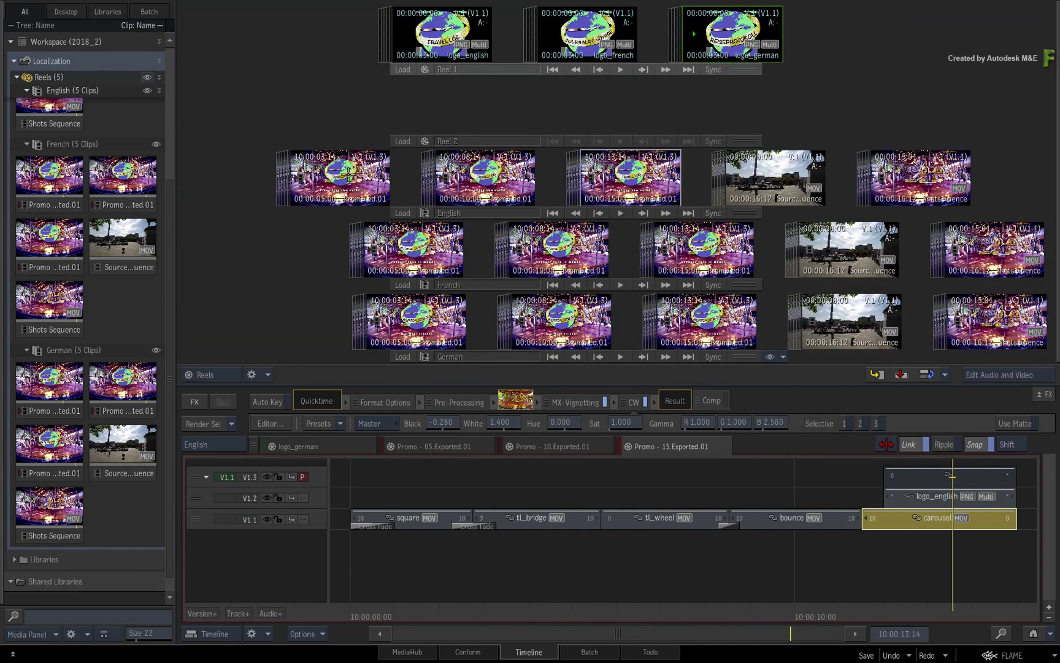